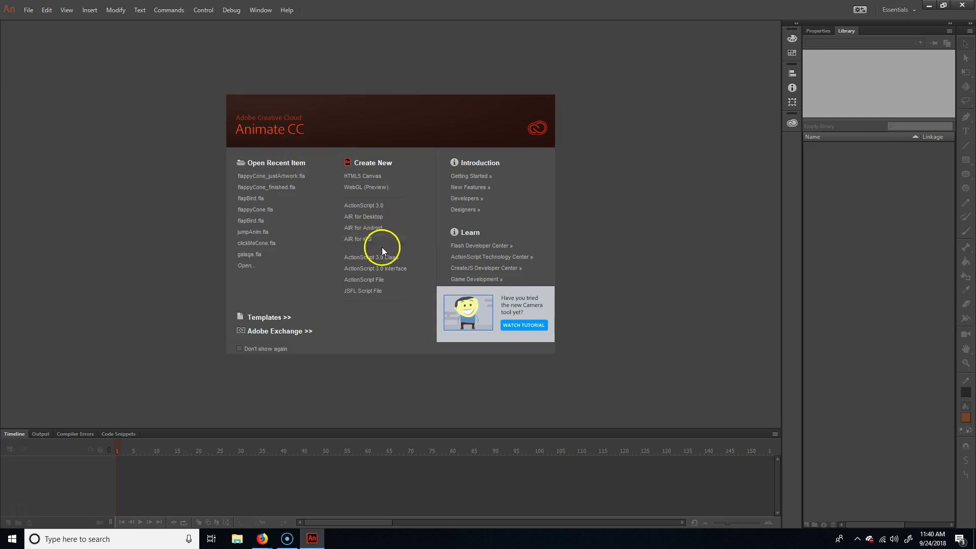
Create an AIR for Android document and draw a green rectangle with a black outline, about 76 by 570 px, extending below the stage.
{"action": "left_click", "coordinate": [369, 228]}
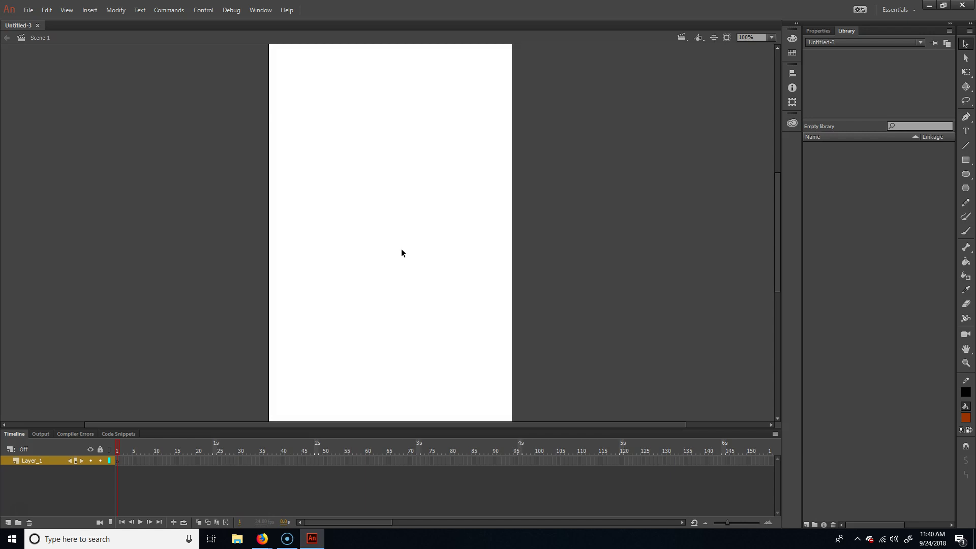
{"action": "left_click", "coordinate": [966, 160]}
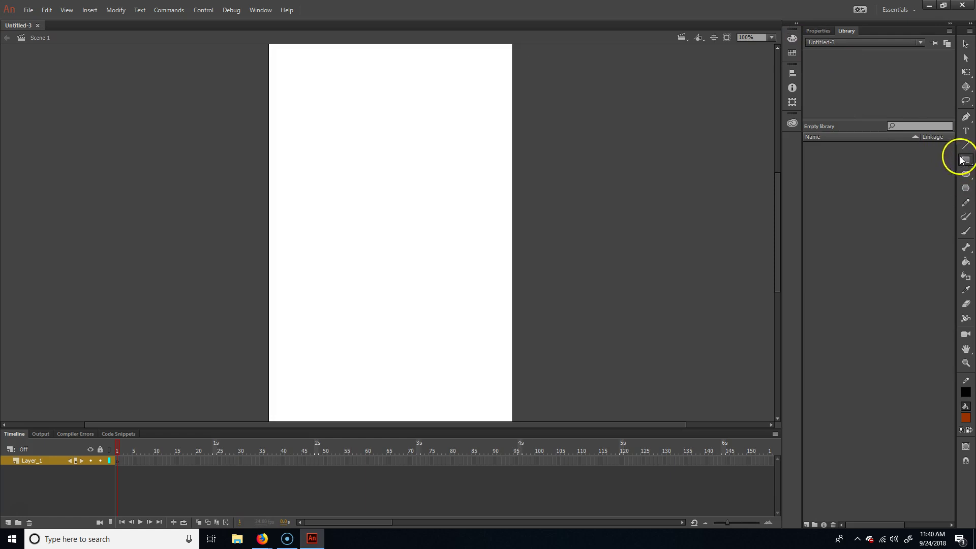
{"action": "left_click", "coordinate": [824, 31]}
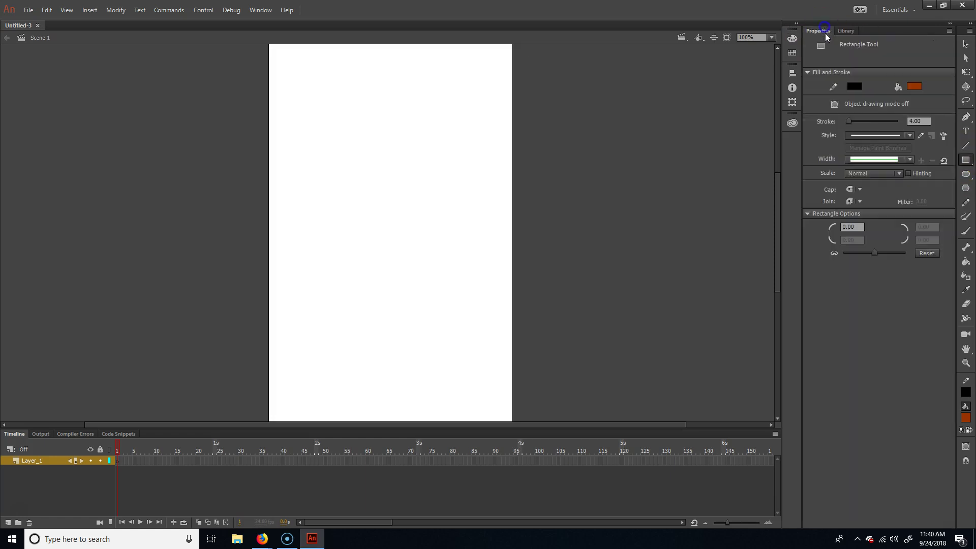
{"action": "left_click", "coordinate": [915, 87]}
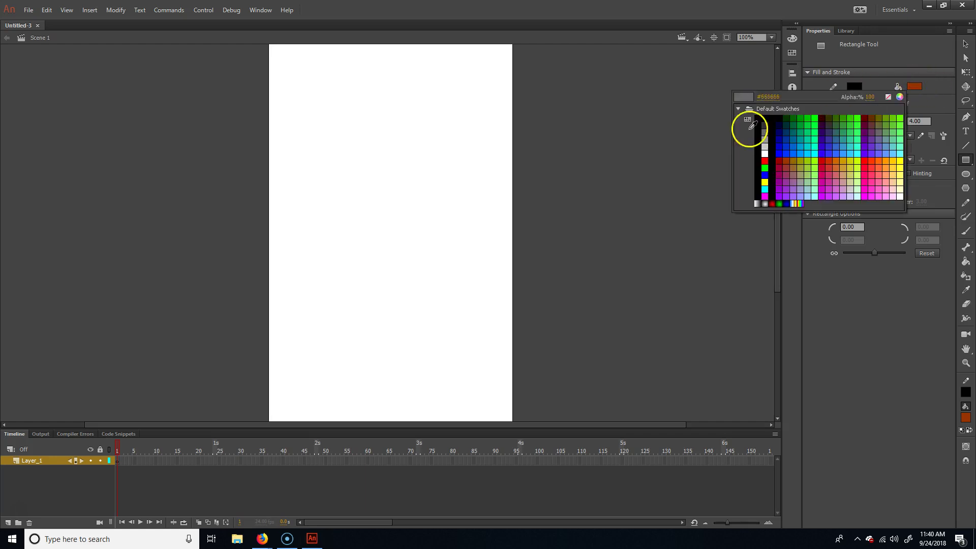
{"action": "left_click", "coordinate": [803, 115]}
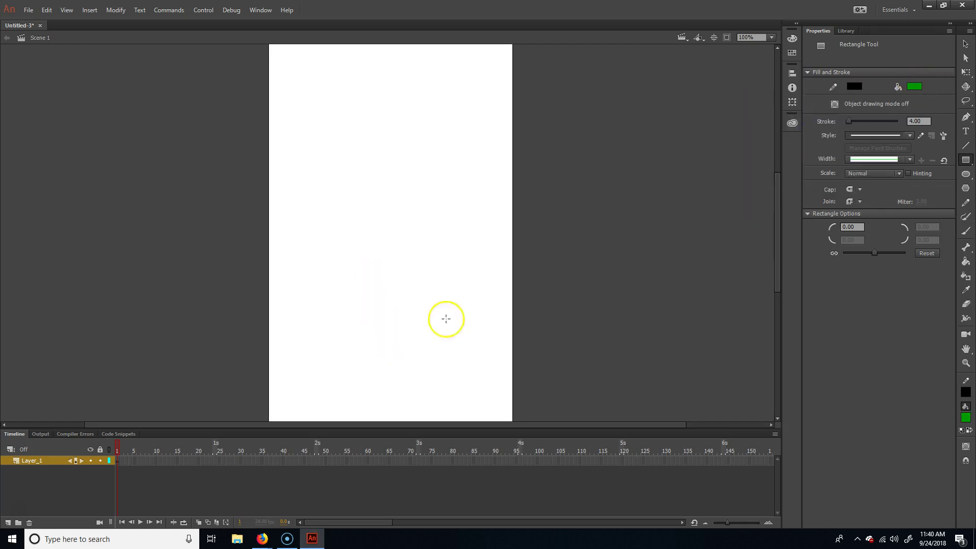
{"action": "key", "text": "ctrl+minus"}
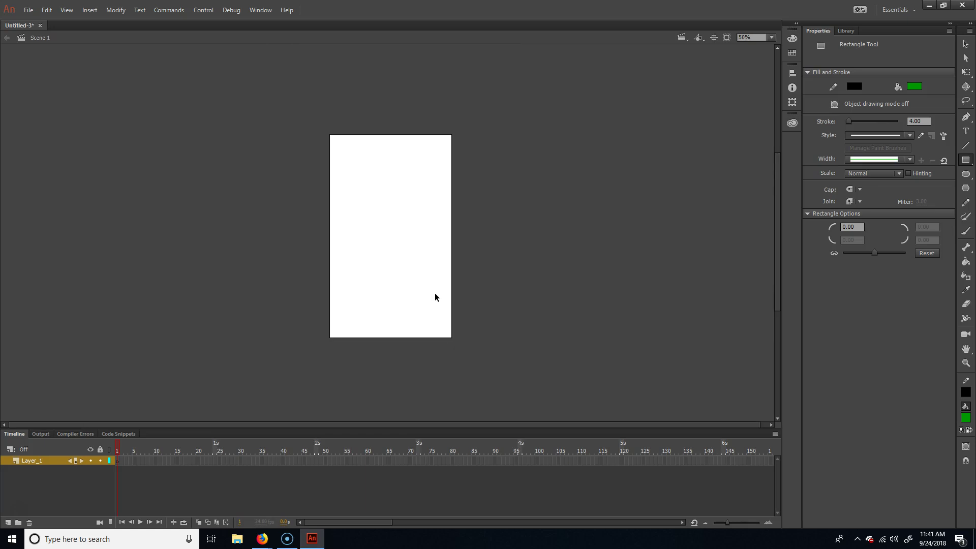
{"action": "mouse_move", "coordinate": [386, 380]}
{"action": "left_mouse_down"}
{"action": "mouse_move", "coordinate": [414, 290]}
{"action": "mouse_move", "coordinate": [410, 226]}
{"action": "mouse_move", "coordinate": [406, 236]}
{"action": "left_mouse_up"}
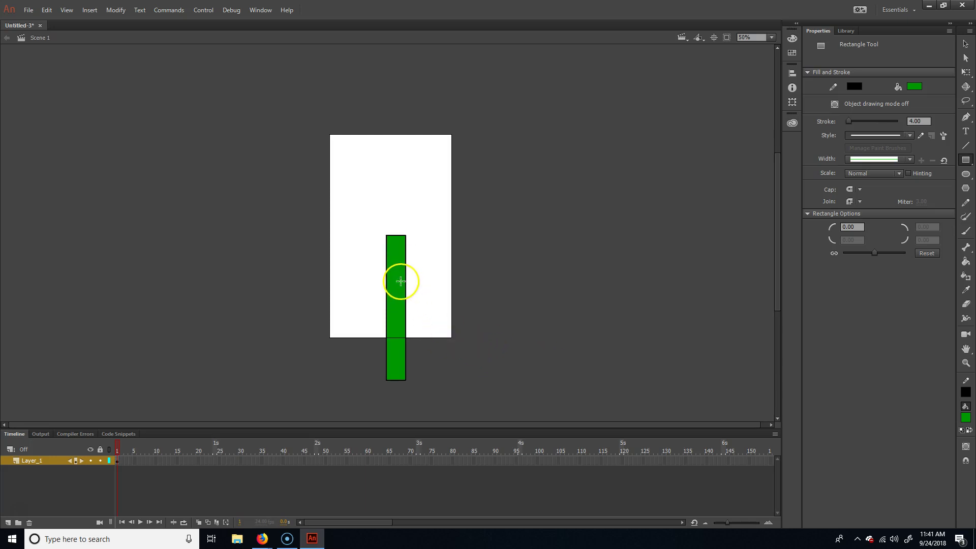
Convert the green rectangle and its outline to a movie clip symbol named pipe_mc, and remove the instance from the stage.
{"action": "left_click", "coordinate": [968, 44]}
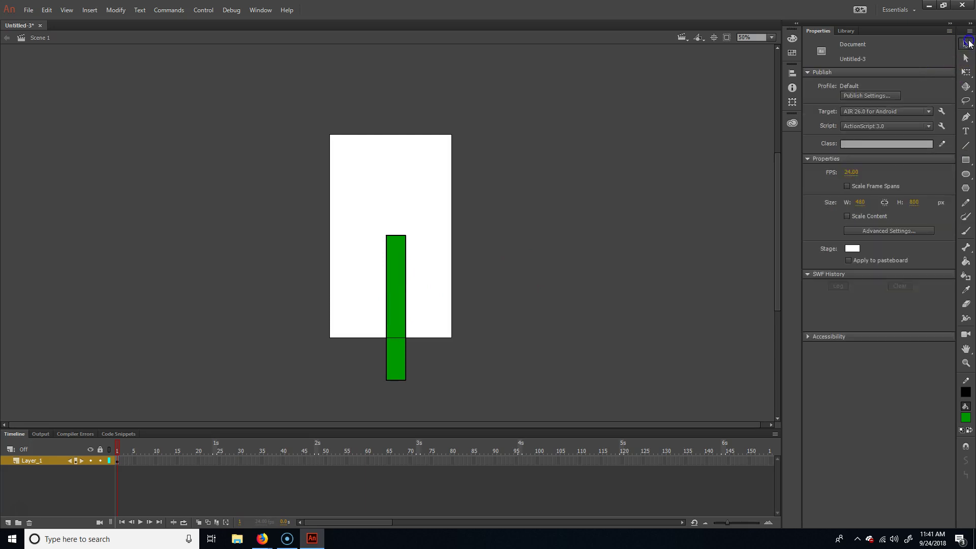
{"action": "left_click", "coordinate": [399, 299]}
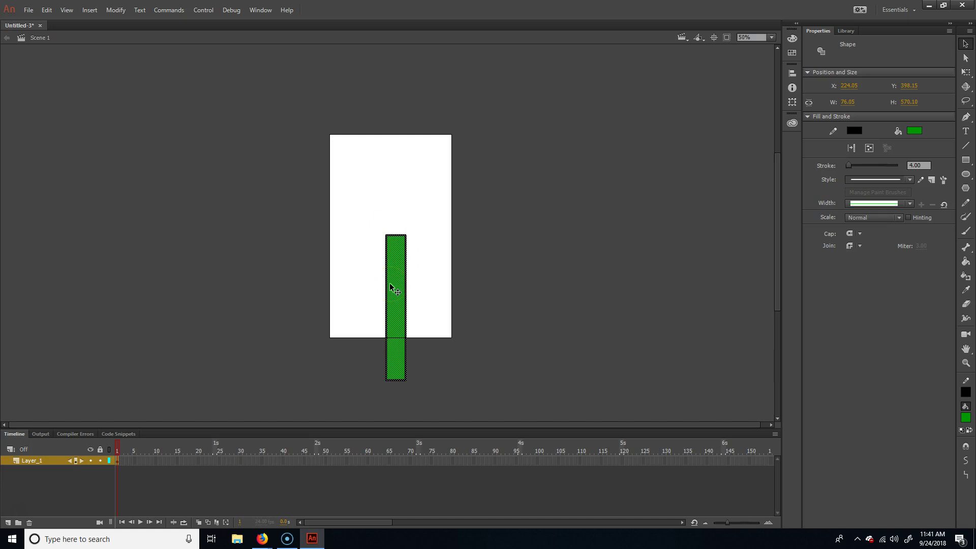
{"action": "key", "text": "F8"}
{"action": "type", "text": "pipe_mc"}
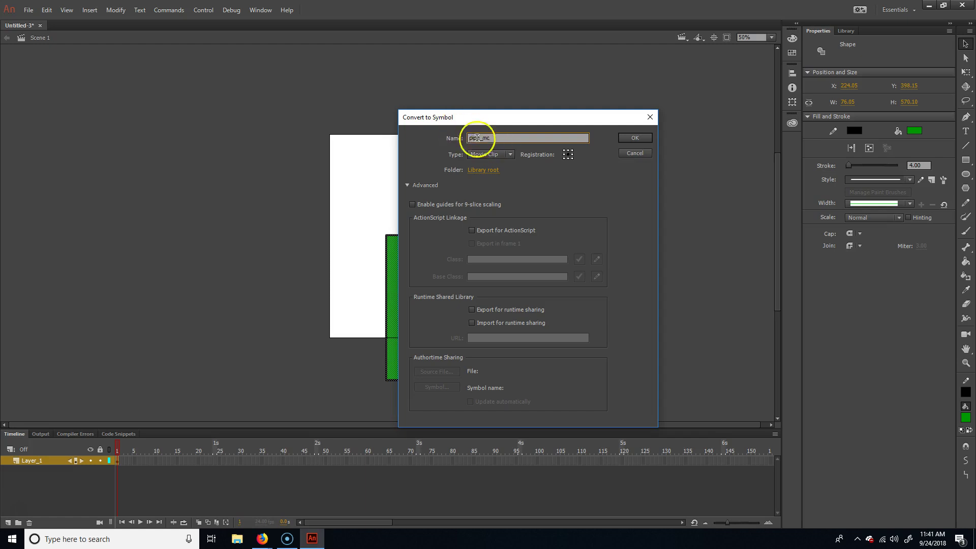
{"action": "left_click", "coordinate": [648, 136]}
{"action": "left_click_drag", "start_coordinate": [403, 273], "coordinate": [426, 251]}
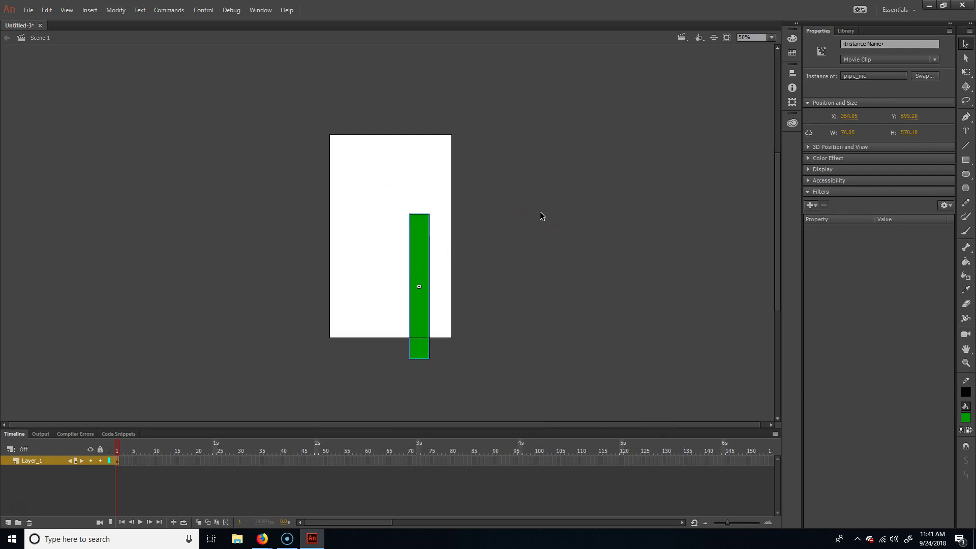
{"action": "key", "text": "Delete"}
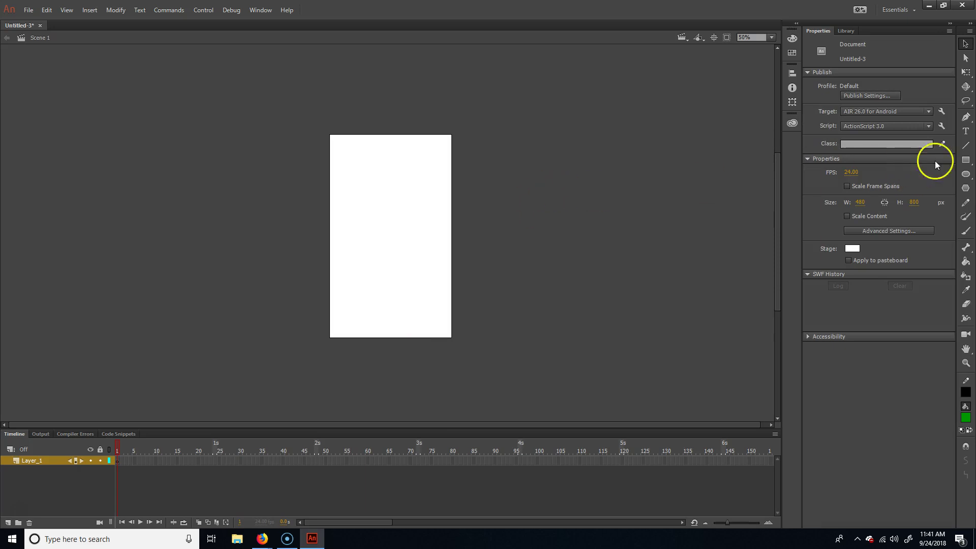
Draw a rectangle with no stroke and a custom light blue fill, about 686 by 1032 px, overlapping the stage on all sides.
{"action": "left_click", "coordinate": [965, 160]}
{"action": "left_click", "coordinate": [846, 31]}
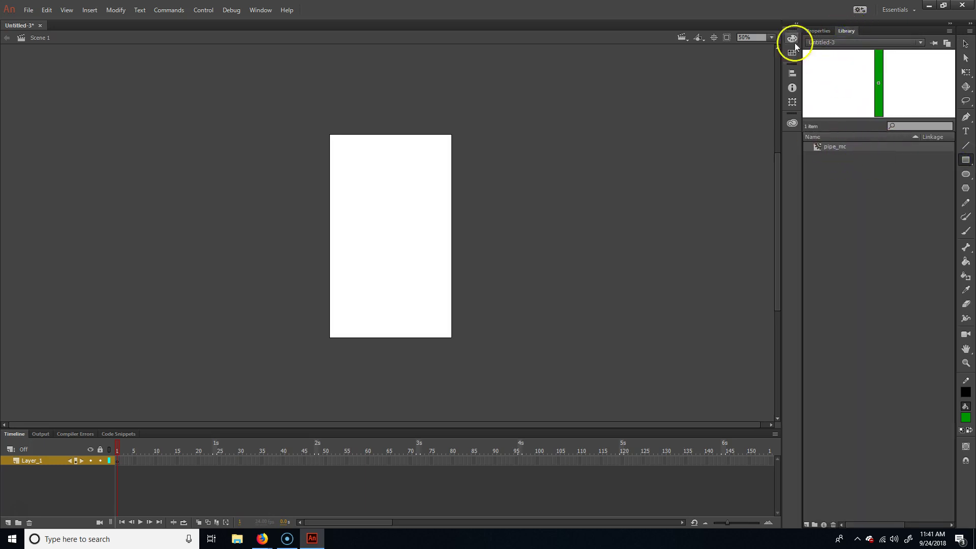
{"action": "left_click", "coordinate": [813, 30]}
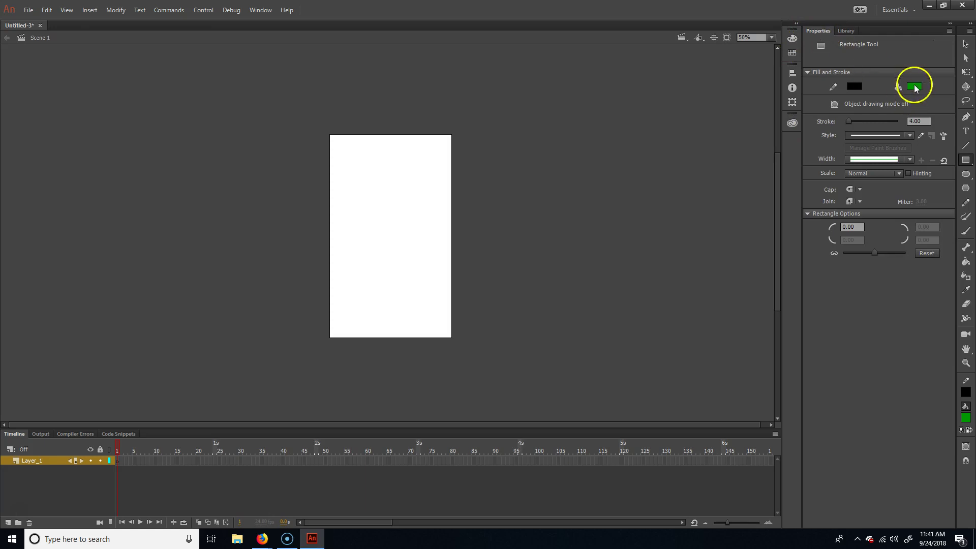
{"action": "left_click", "coordinate": [855, 86]}
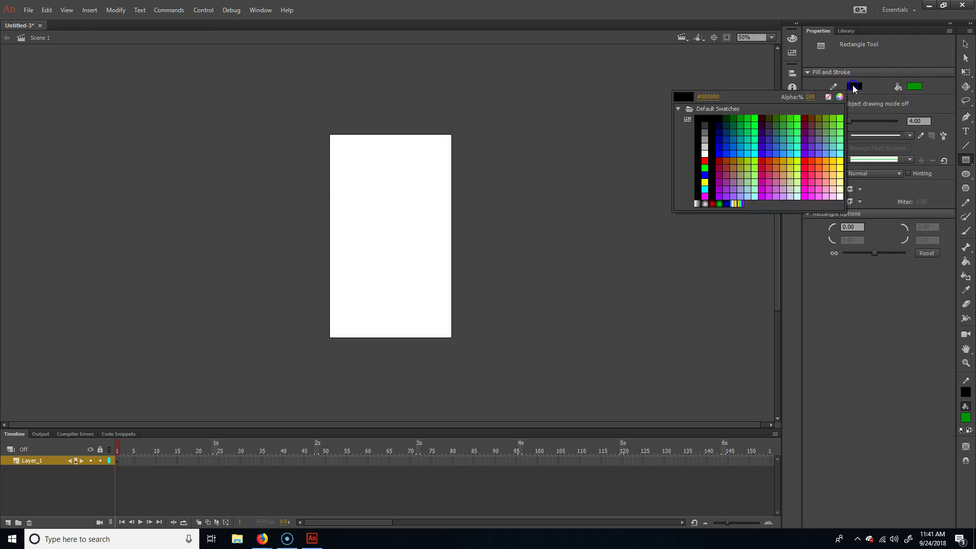
{"action": "left_click", "coordinate": [828, 97]}
{"action": "left_click", "coordinate": [914, 86]}
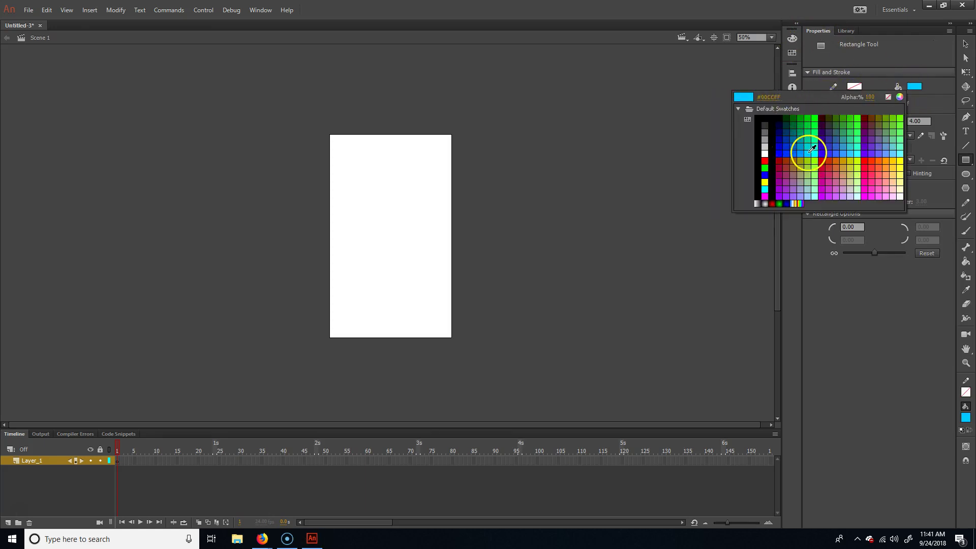
{"action": "left_click", "coordinate": [900, 96]}
{"action": "left_click", "coordinate": [512, 257]}
{"action": "mouse_move", "coordinate": [453, 226]}
{"action": "left_mouse_down"}
{"action": "mouse_move", "coordinate": [404, 212]}
{"action": "mouse_move", "coordinate": [415, 214]}
{"action": "left_mouse_up"}
{"action": "left_click", "coordinate": [587, 205]}
{"action": "mouse_move", "coordinate": [305, 364]}
{"action": "left_mouse_down"}
{"action": "mouse_move", "coordinate": [441, 133]}
{"action": "mouse_move", "coordinate": [479, 104]}
{"action": "left_mouse_up"}
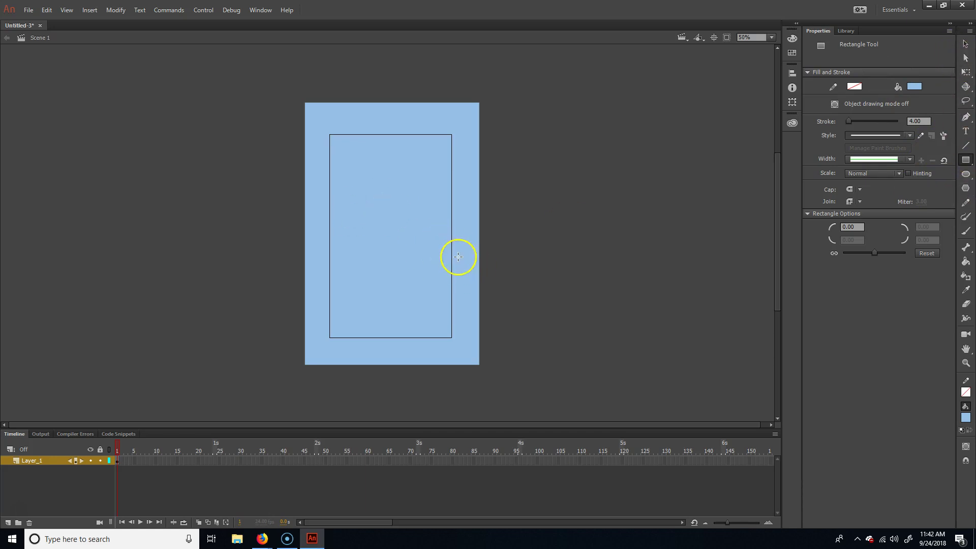
Convert the light blue rectangle to a movie clip symbol named background_mc, and delete the instance from the stage.
{"action": "key", "text": "v"}
{"action": "left_click", "coordinate": [396, 274]}
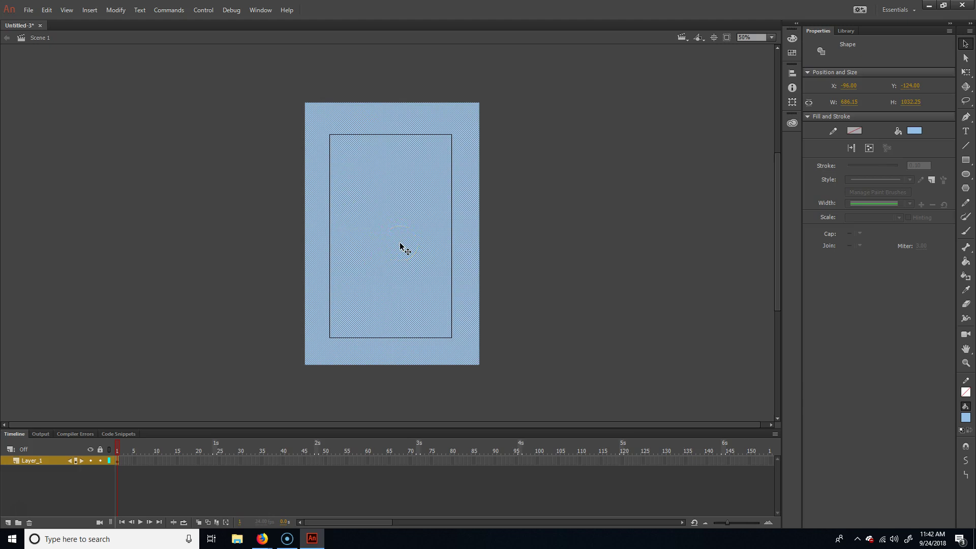
{"action": "key", "text": "F8"}
{"action": "type", "text": "background_mc"}
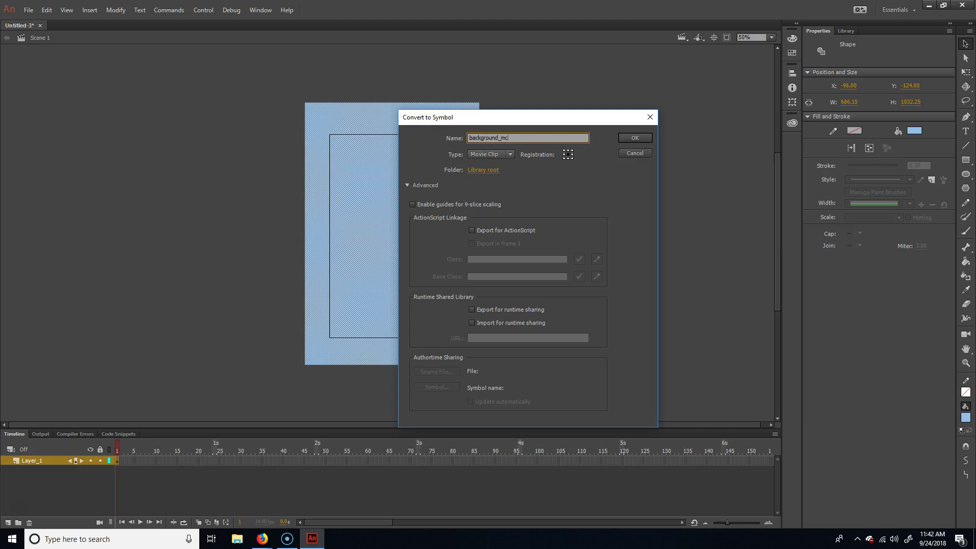
{"action": "key", "text": "Return"}
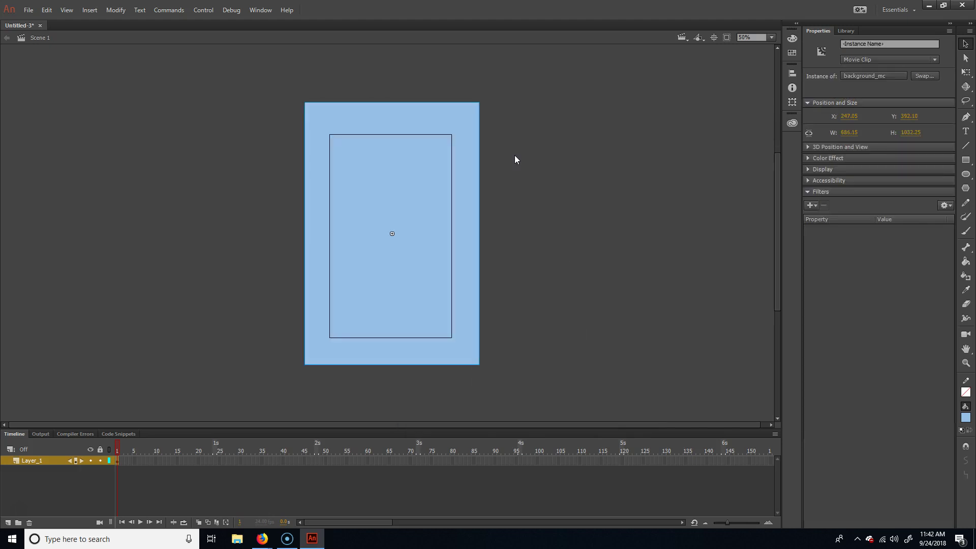
{"action": "left_click", "coordinate": [376, 174]}
{"action": "key", "text": "Delete"}
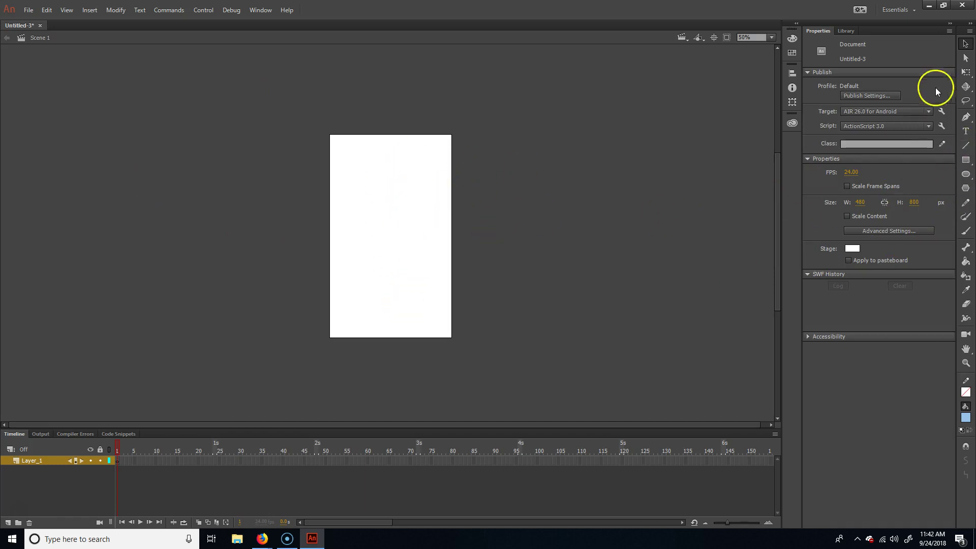
Draw a black vertical line about 174 px long with a 4 pt stroke near the middle of the stage.
{"action": "left_click", "coordinate": [968, 146]}
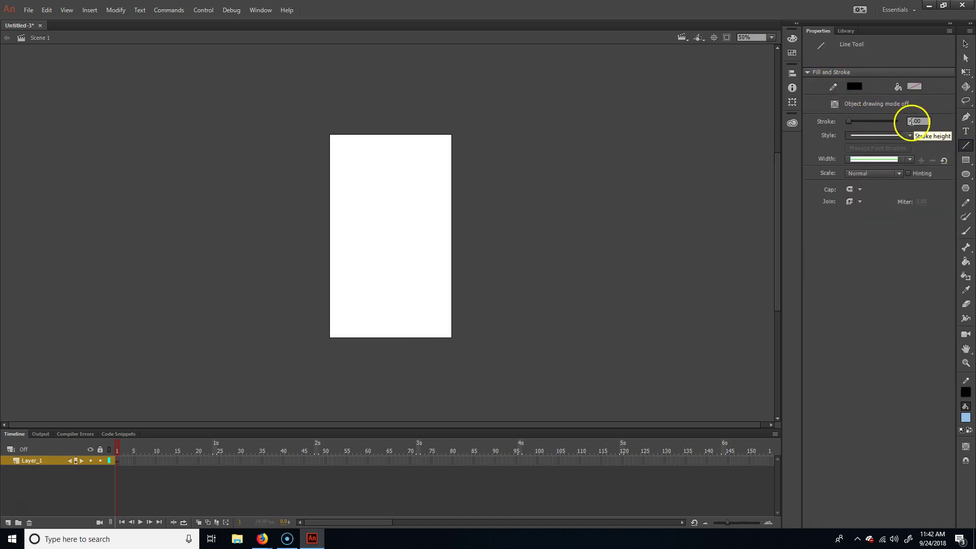
{"action": "left_click_drag", "start_coordinate": [381, 200], "coordinate": [387, 245]}
{"action": "key", "text": "v"}
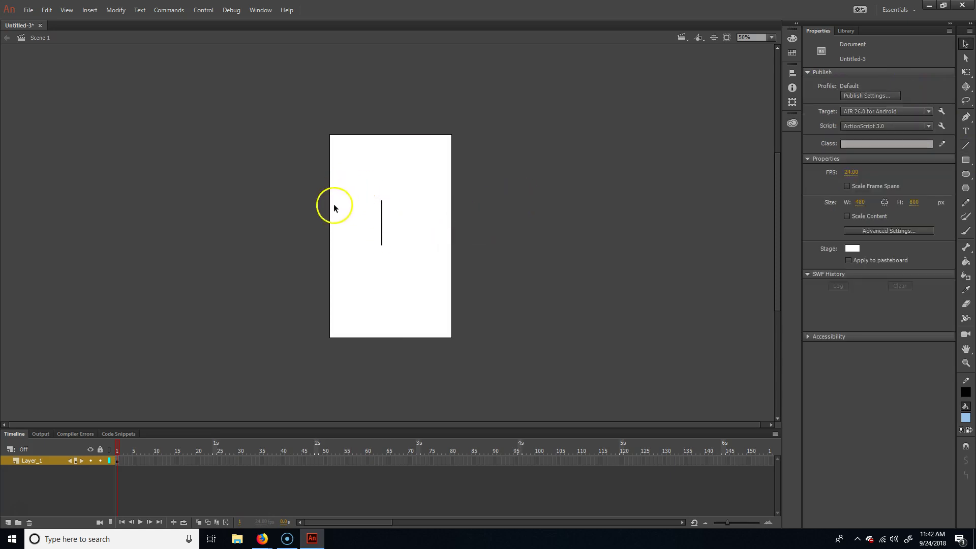
Convert the vertical line to a movie clip symbol named scoreLine_mc, and delete the instance from the stage.
{"action": "left_click", "coordinate": [382, 202]}
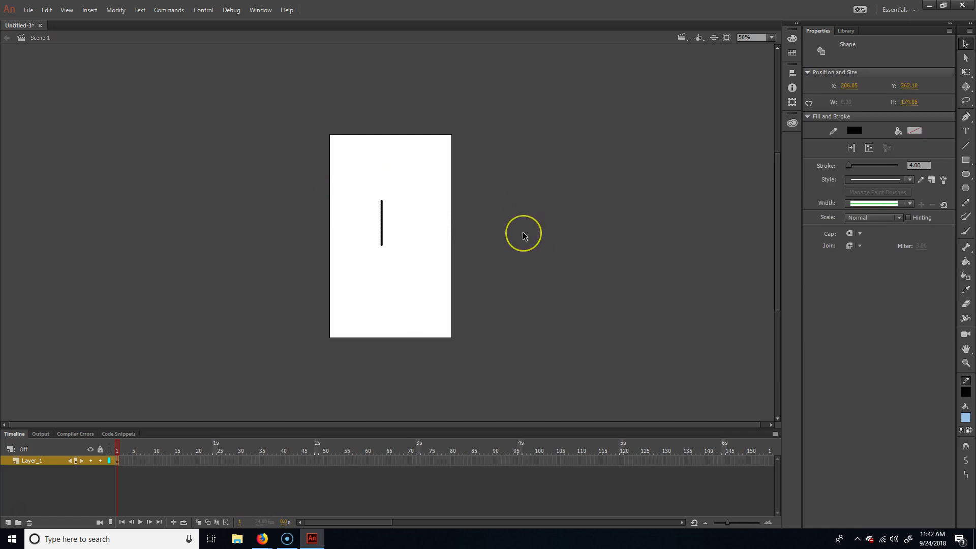
{"action": "key", "text": "F8"}
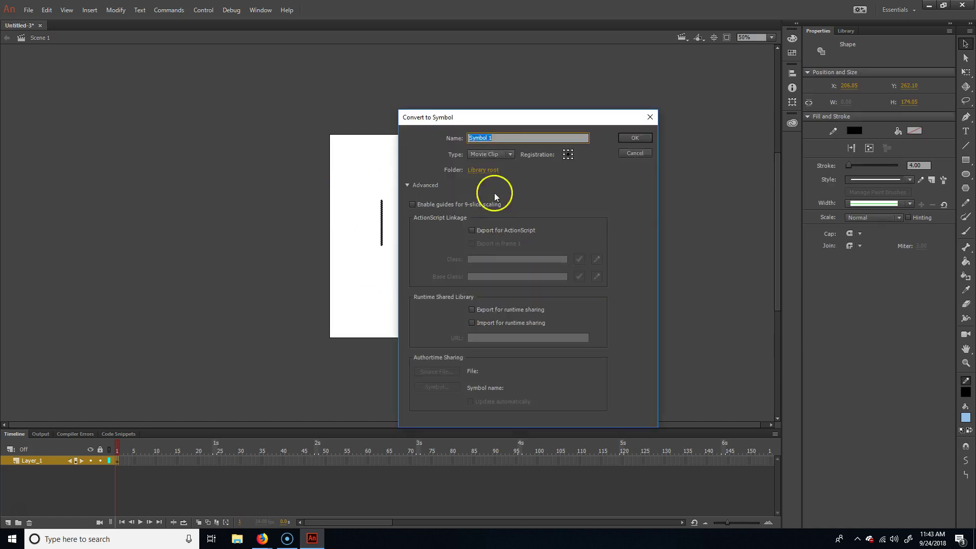
{"action": "type", "text": "scoreL"}
{"action": "key", "text": "BackSpace"}
{"action": "key", "text": "BackSpace"}
{"action": "key", "text": "BackSpace"}
{"action": "key", "text": "BackSpace"}
{"action": "key", "text": "BackSpace"}
{"action": "key", "text": "BackSpace"}
{"action": "key", "text": "BackSpace"}
{"action": "key", "text": "BackSpace"}
{"action": "key", "text": "BackSpace"}
{"action": "key", "text": "BackSpace"}
{"action": "key", "text": "BackSpace"}
{"action": "type", "text": "coreLine_mc"}
{"action": "key", "text": "Return"}
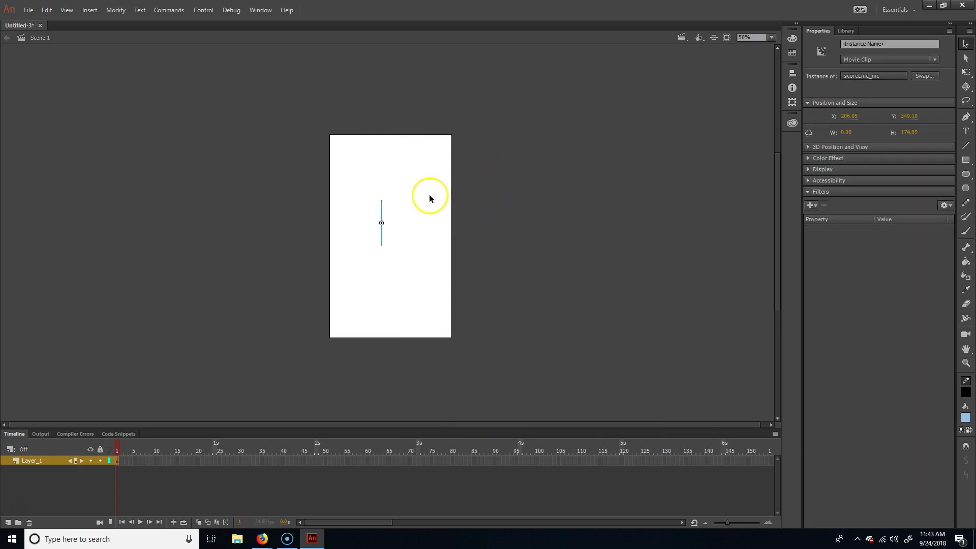
{"action": "key", "text": "Delete"}
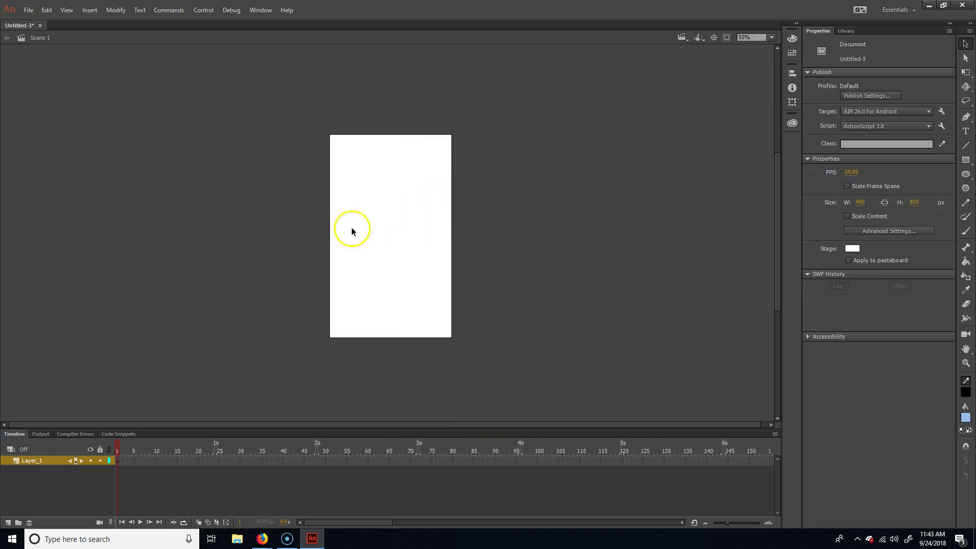
Draw a brownish-red circle with a black outline, about 102 px in diameter, just below the middle of the stage.
{"action": "left_click", "coordinate": [965, 175]}
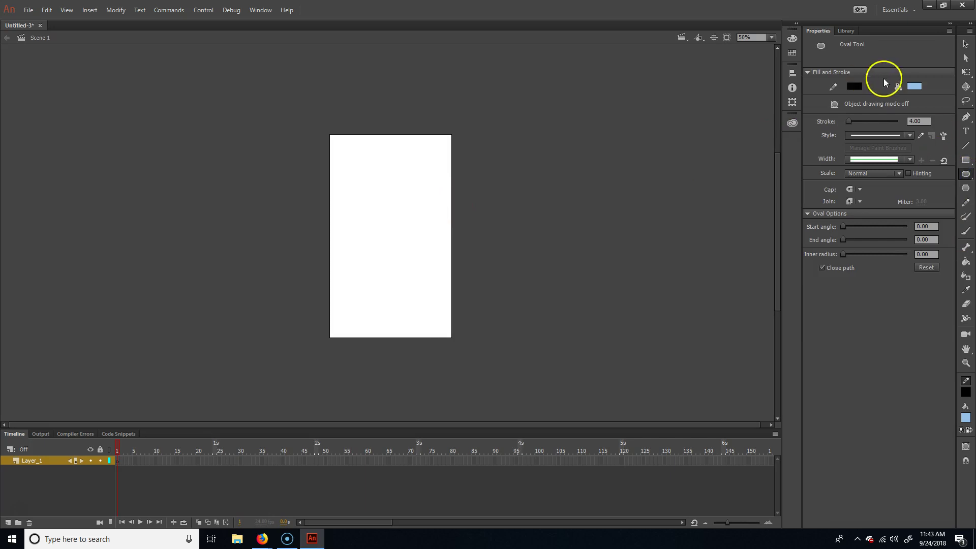
{"action": "left_click", "coordinate": [914, 87]}
{"action": "left_click", "coordinate": [787, 161]}
{"action": "mouse_move", "coordinate": [371, 257]}
{"action": "left_mouse_down"}
{"action": "mouse_move", "coordinate": [395, 231]}
{"action": "mouse_move", "coordinate": [395, 239]}
{"action": "left_mouse_up"}
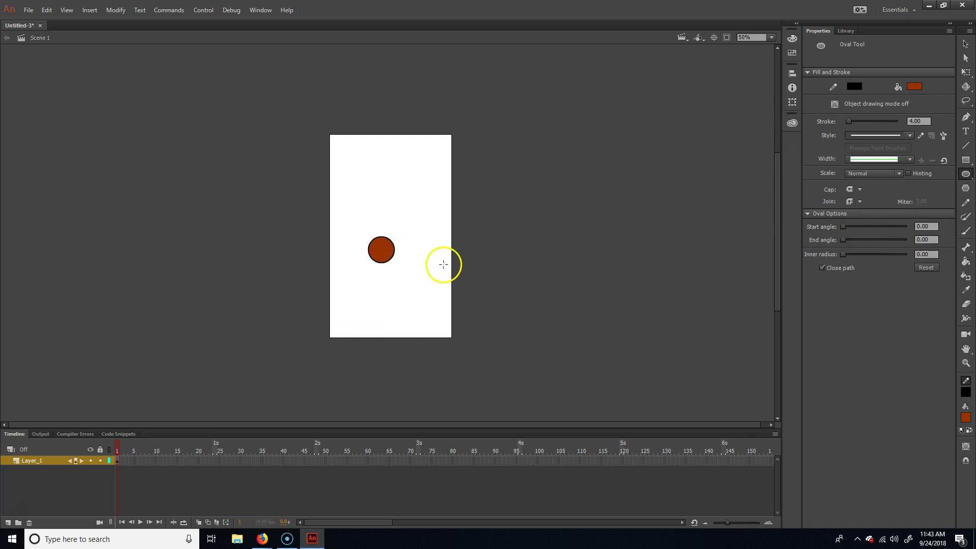
Convert the whole circle to a movie clip symbol named bird_mc, and delete the instance from the stage.
{"action": "key", "text": "v"}
{"action": "left_click_drag", "start_coordinate": [358, 279], "coordinate": [438, 201]}
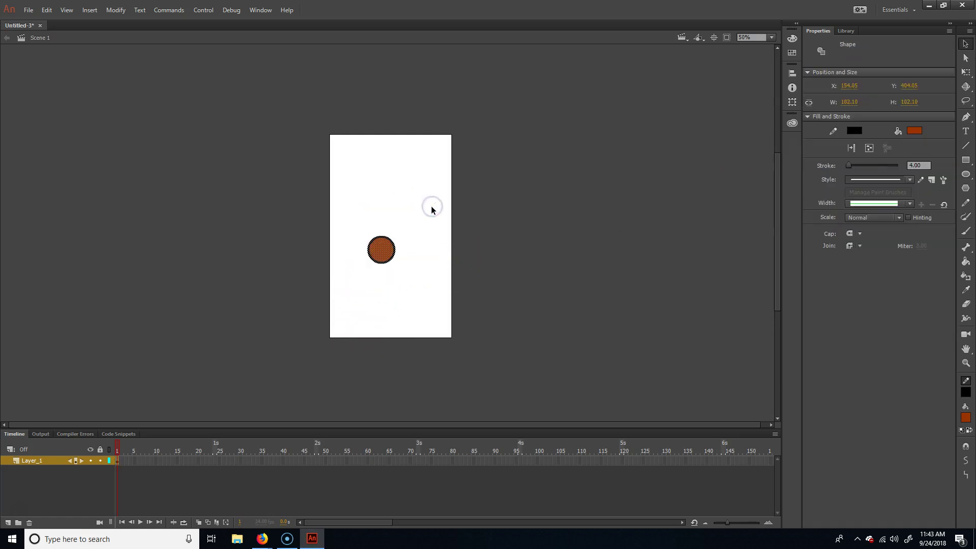
{"action": "key", "text": "F8"}
{"action": "left_click", "coordinate": [504, 147]}
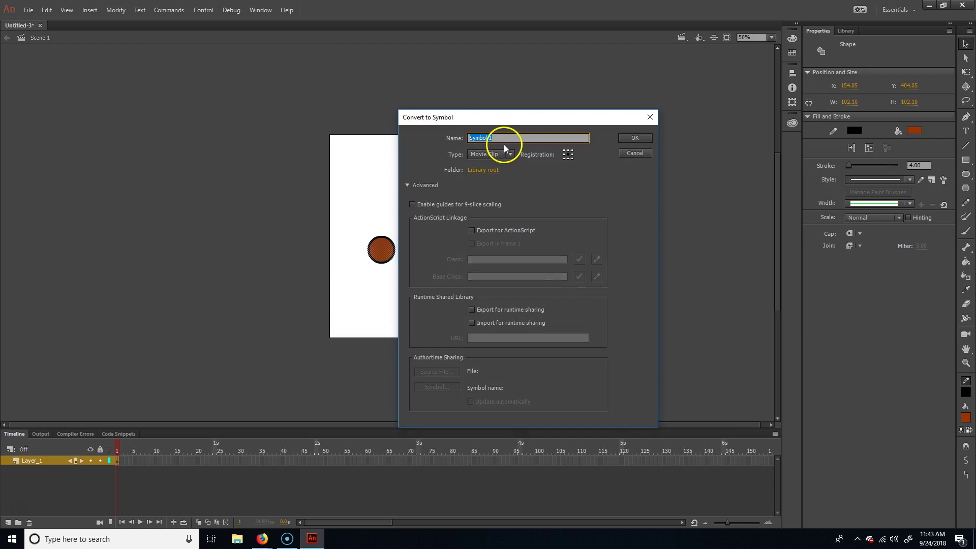
{"action": "type", "text": "bird_mc"}
{"action": "key", "text": "Return"}
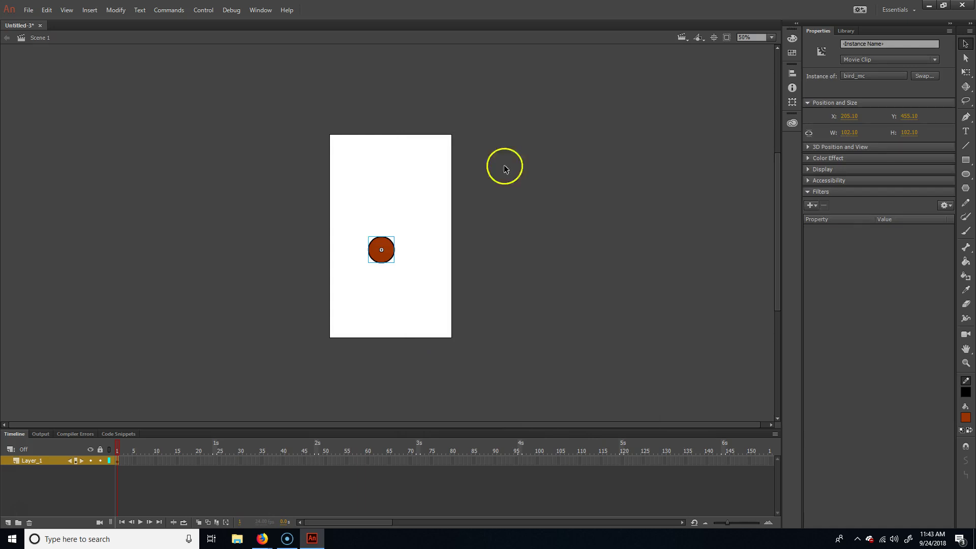
{"action": "key", "text": "Delete"}
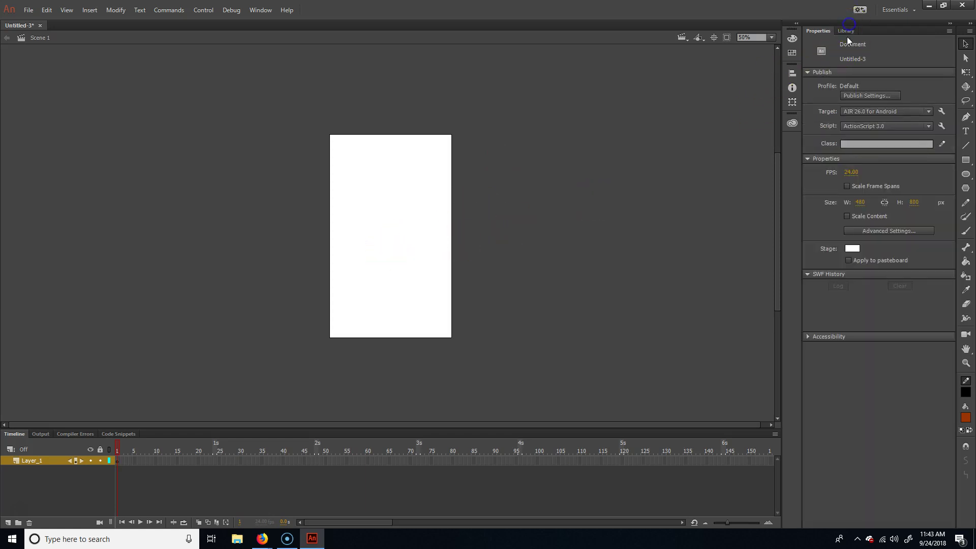
Check the library previews of the background_mc, bird_mc, pipe_mc and scoreLine_mc symbols.
{"action": "left_click", "coordinate": [848, 31]}
{"action": "left_click", "coordinate": [850, 147]}
{"action": "left_click", "coordinate": [846, 157]}
{"action": "left_click", "coordinate": [846, 166]}
{"action": "left_click", "coordinate": [845, 176]}
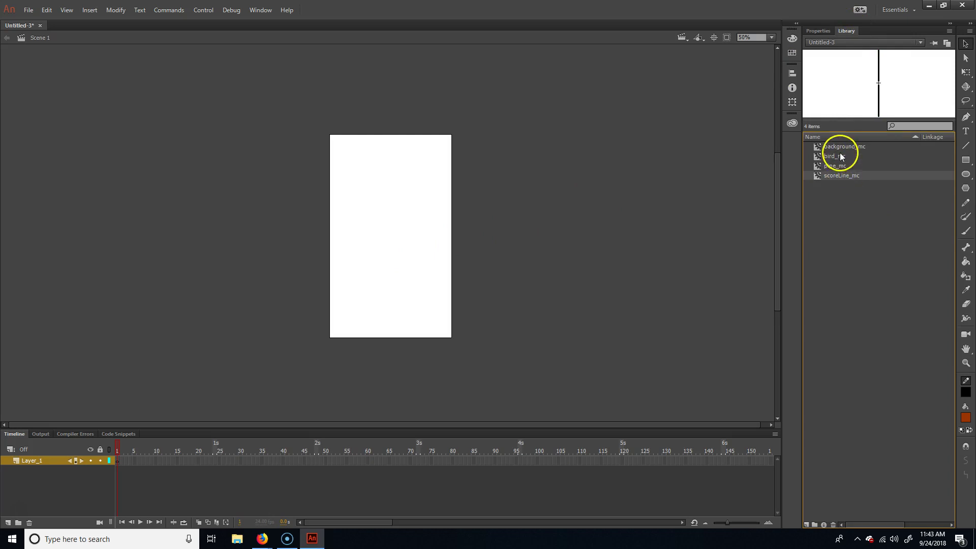
{"action": "left_click", "coordinate": [843, 154]}
{"action": "left_click", "coordinate": [852, 168]}
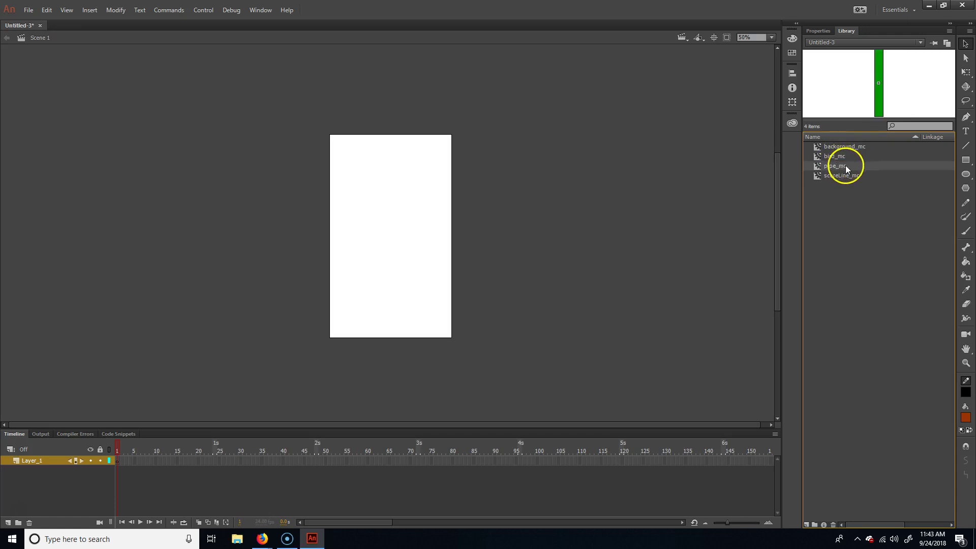
Place an instance of the pipe_mc symbol near the horizontal middle of the stage, extending past its lower edge.
{"action": "left_click", "coordinate": [817, 166]}
{"action": "mouse_move", "coordinate": [412, 300]}
{"action": "left_mouse_down"}
{"action": "mouse_move", "coordinate": [407, 283]}
{"action": "mouse_move", "coordinate": [414, 292]}
{"action": "mouse_move", "coordinate": [560, 289]}
{"action": "mouse_move", "coordinate": [288, 292]}
{"action": "mouse_move", "coordinate": [559, 297]}
{"action": "mouse_move", "coordinate": [185, 305]}
{"action": "mouse_move", "coordinate": [467, 308]}
{"action": "mouse_move", "coordinate": [412, 306]}
{"action": "left_mouse_up"}
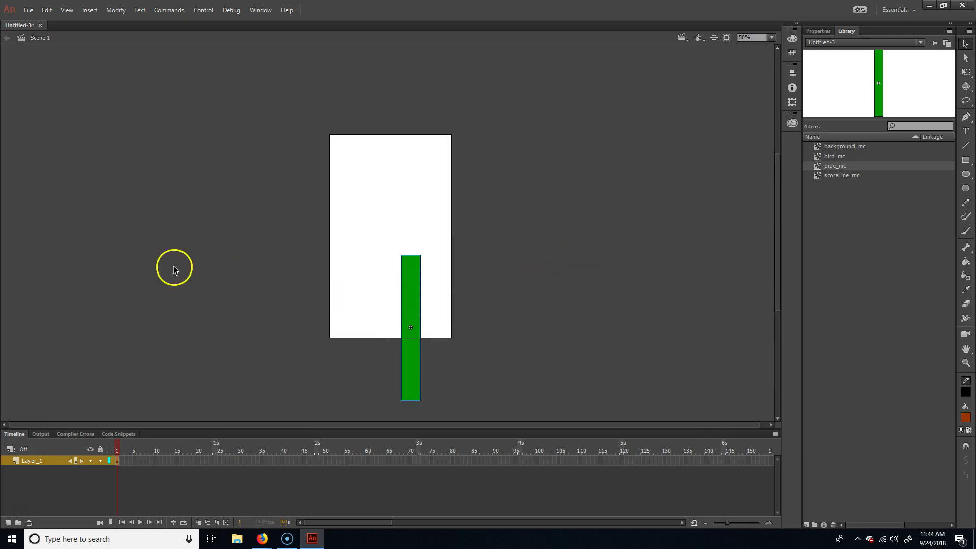
{"action": "left_click", "coordinate": [515, 257]}
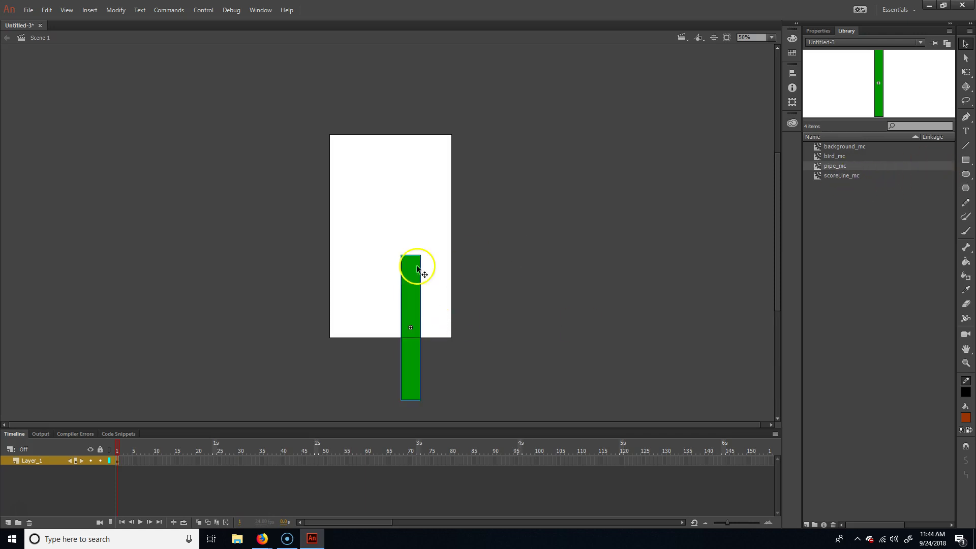
{"action": "left_click_drag", "start_coordinate": [418, 283], "coordinate": [395, 269]}
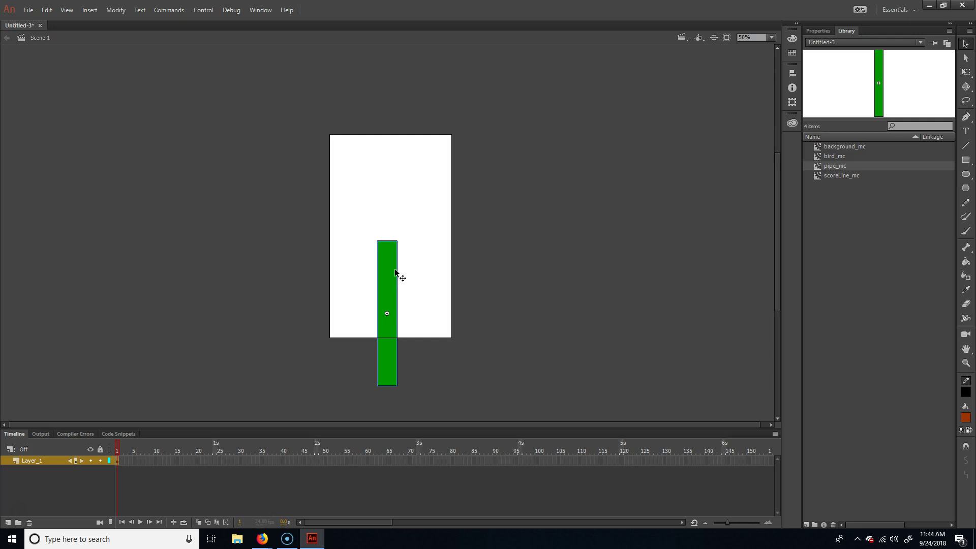
Convert the placed pipe instance to a movie clip symbol named pipesAnim_mc.
{"action": "left_click", "coordinate": [390, 261]}
{"action": "key", "text": "F8"}
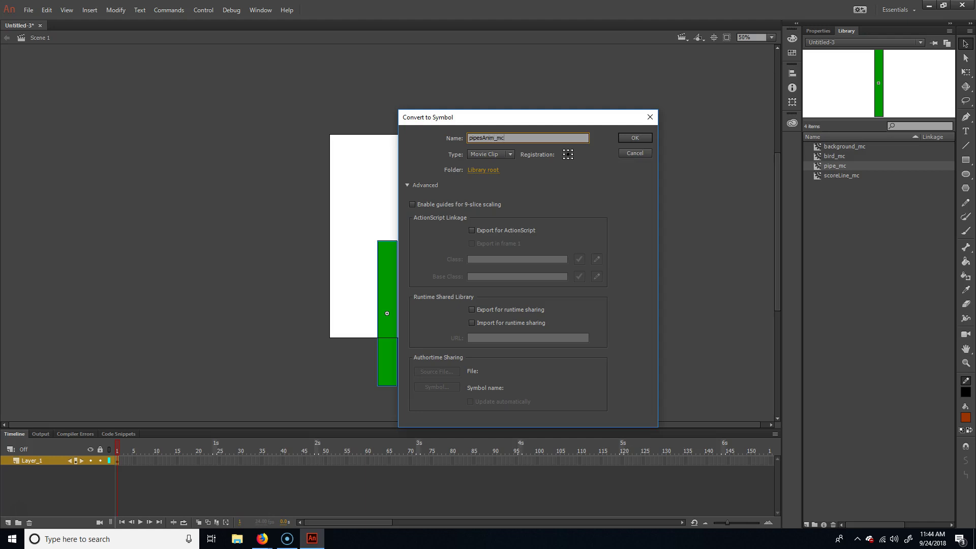
{"action": "key", "text": "Return"}
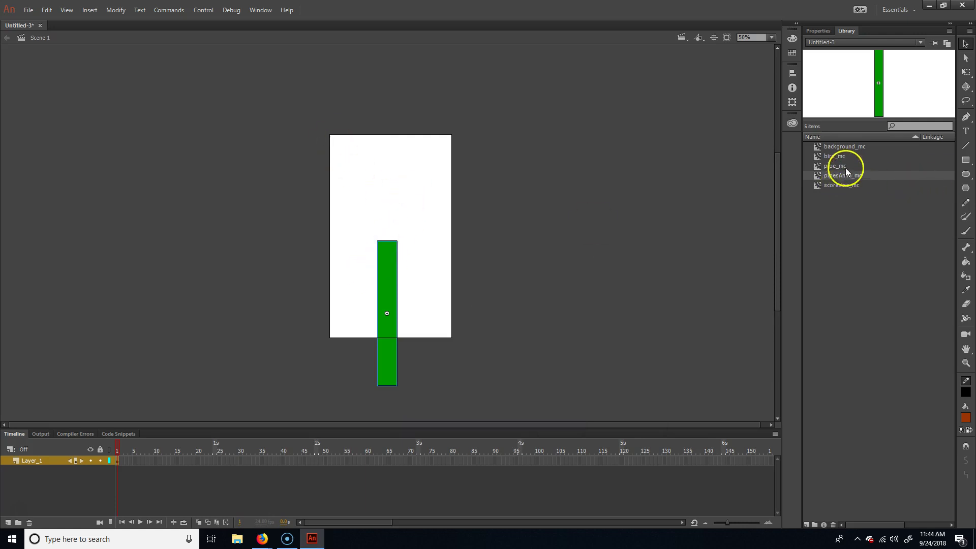
{"action": "left_click", "coordinate": [857, 177]}
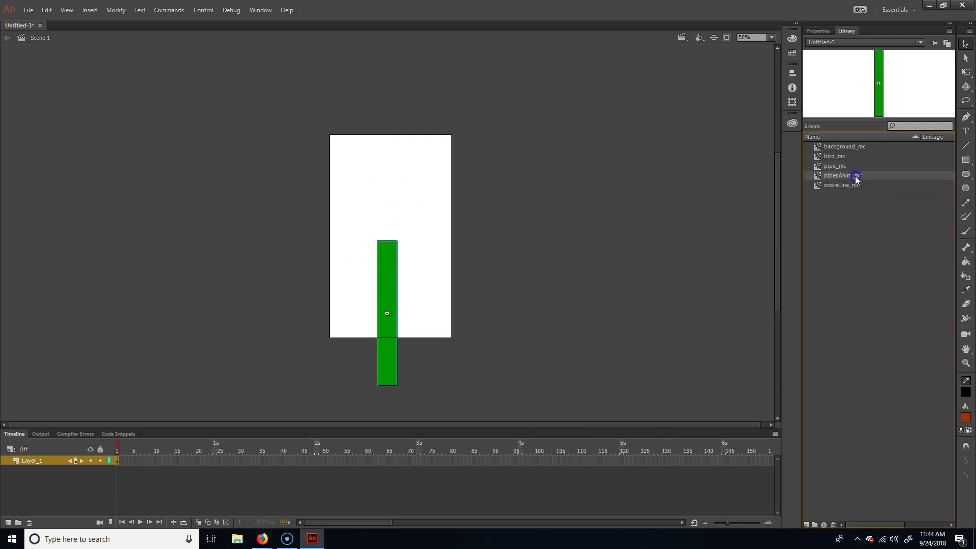
Open the pipesAnim_mc symbol for editing in place and extend its pipe layer to frame 120.
{"action": "double_click", "coordinate": [390, 270]}
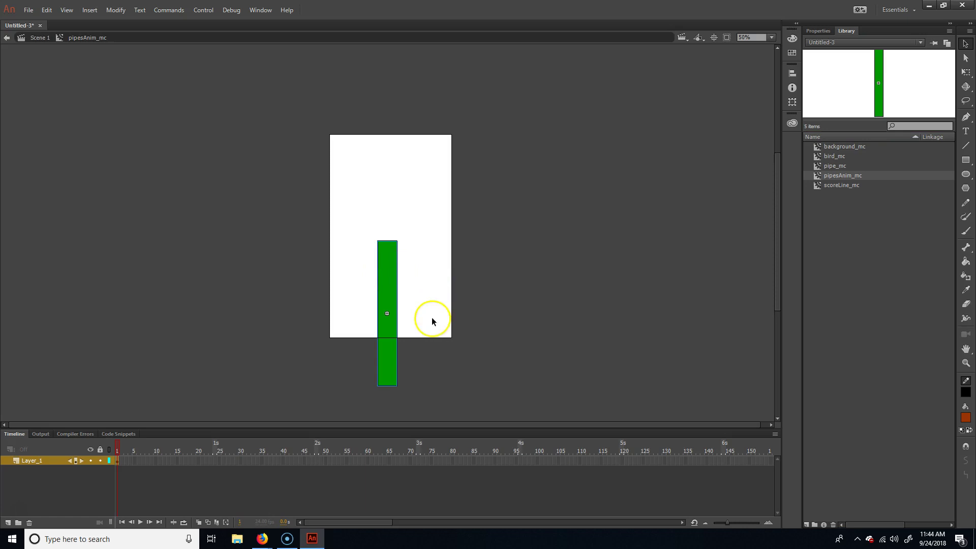
{"action": "left_click", "coordinate": [386, 284]}
{"action": "left_click", "coordinate": [623, 461]}
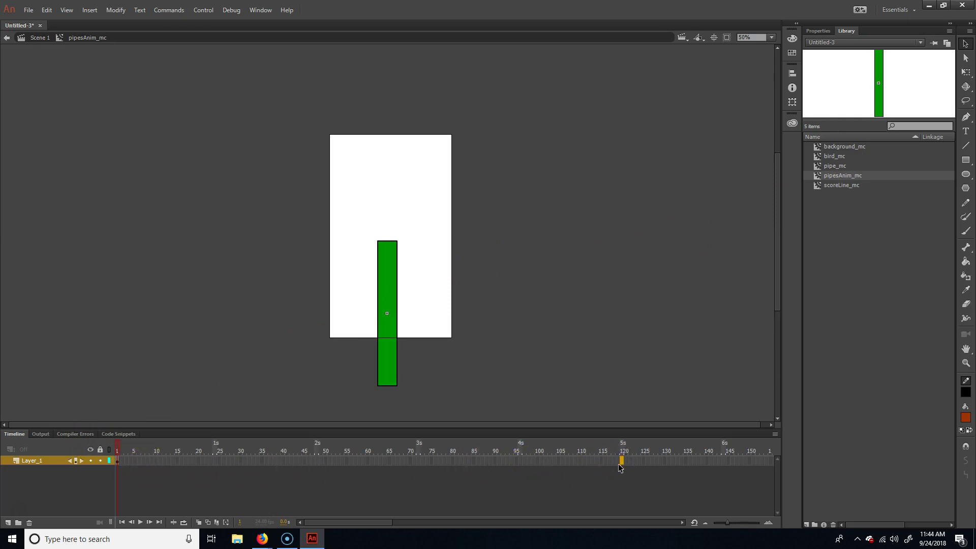
{"action": "key", "text": "F5"}
{"action": "left_click", "coordinate": [617, 446]}
{"action": "left_click", "coordinate": [360, 470]}
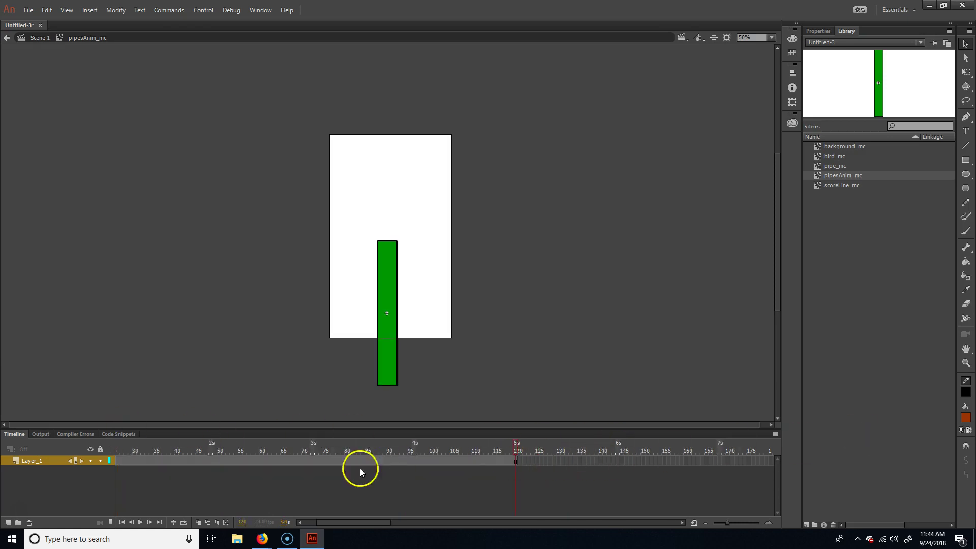
{"action": "left_click_drag", "start_coordinate": [313, 517], "coordinate": [305, 519]}
{"action": "left_click", "coordinate": [351, 487]}
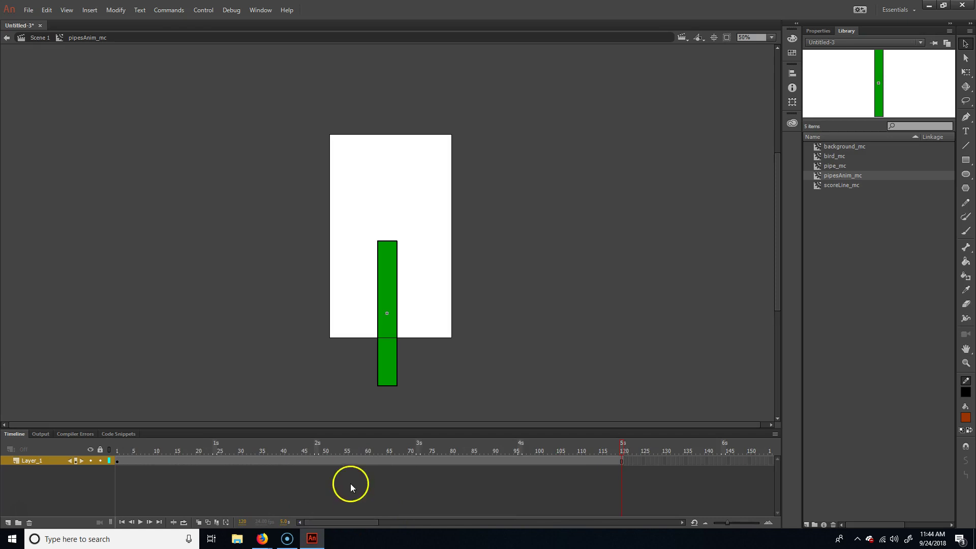
Create a motion tween on the pipe layer and scrub the timeline back to frame 1.
{"action": "right_click", "coordinate": [384, 462]}
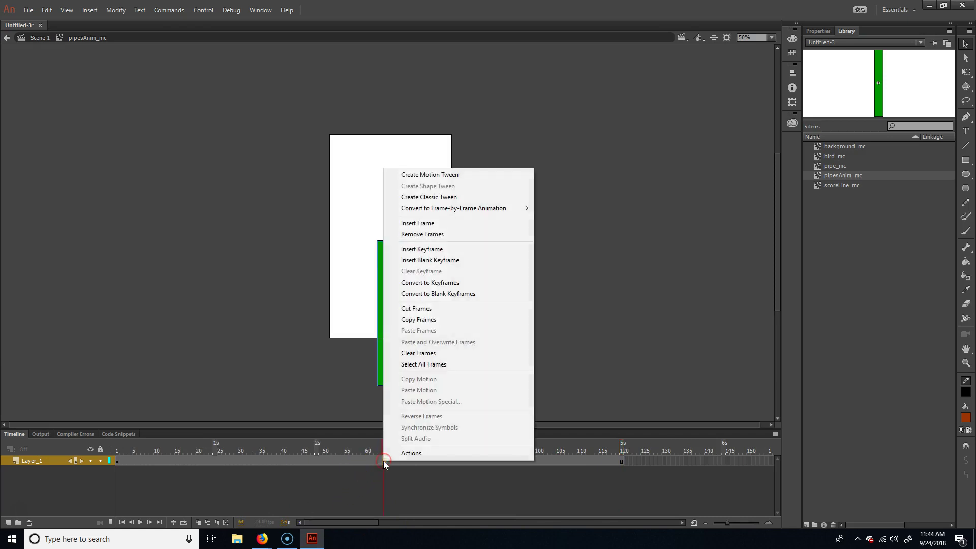
{"action": "left_click", "coordinate": [452, 176]}
{"action": "left_click", "coordinate": [117, 449]}
{"action": "left_click", "coordinate": [608, 450]}
{"action": "left_click_drag", "start_coordinate": [625, 445], "coordinate": [23, 425]}
{"action": "left_click", "coordinate": [402, 309]}
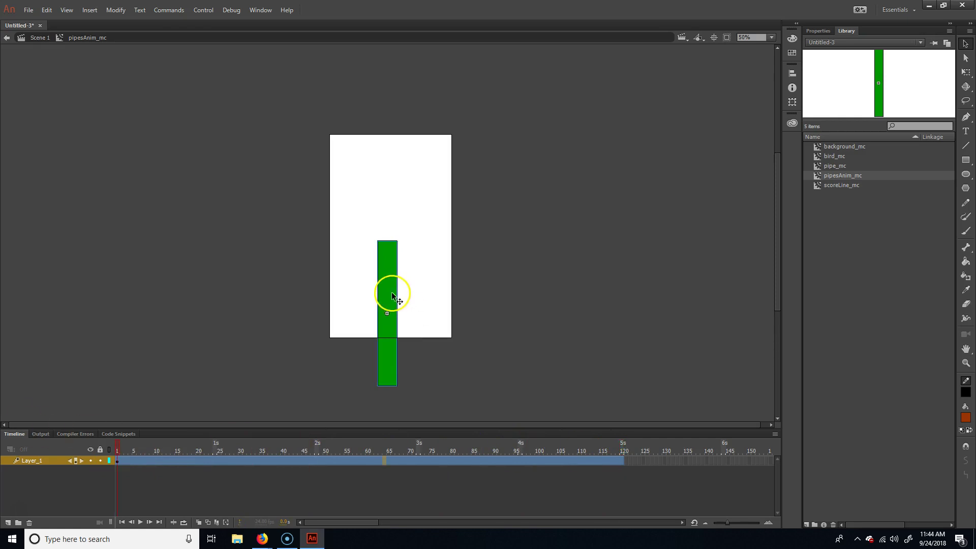
Position the pipe just right of the stage at frame 1 and far left of the stage at frame 120, keeping its path horizontal.
{"action": "left_click_drag", "start_coordinate": [385, 291], "coordinate": [462, 243]}
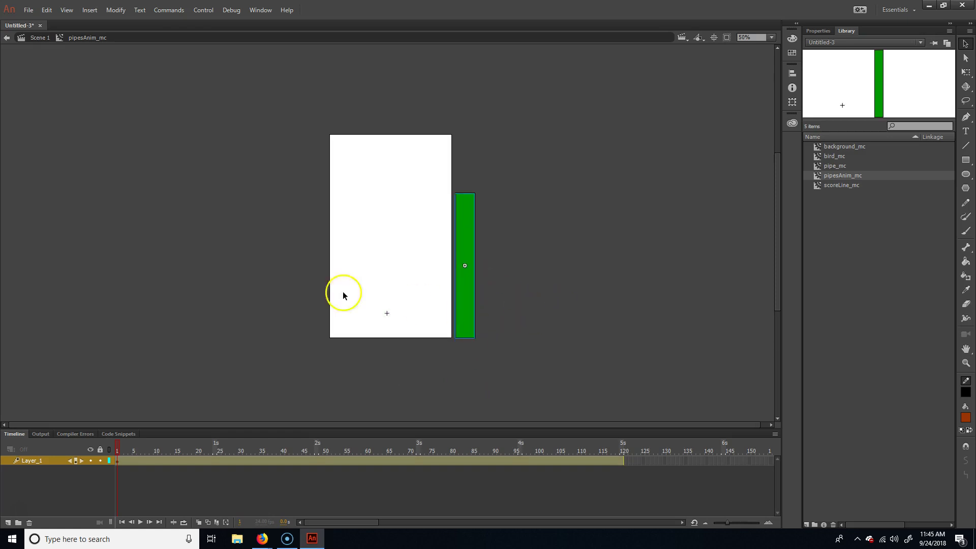
{"action": "left_click", "coordinate": [623, 451]}
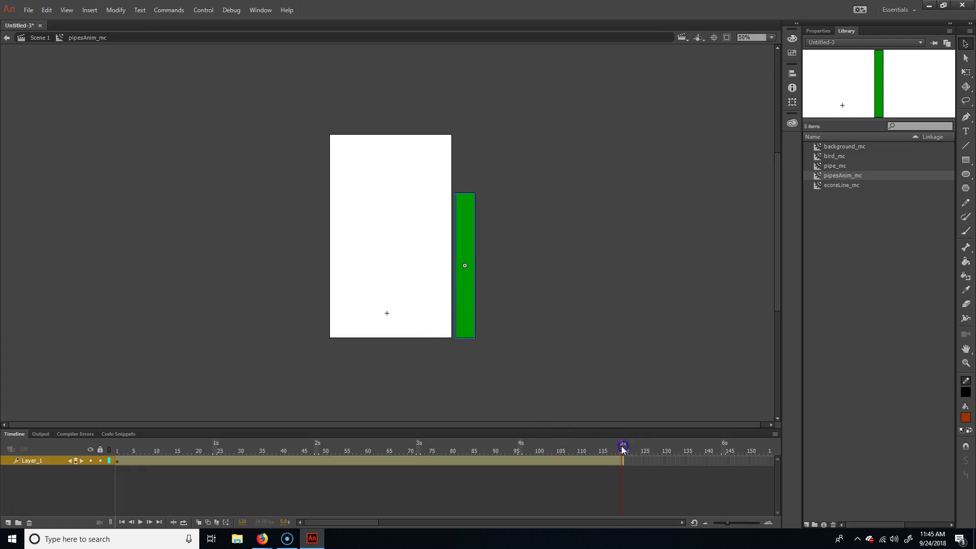
{"action": "left_click_drag", "start_coordinate": [464, 305], "coordinate": [29, 334]}
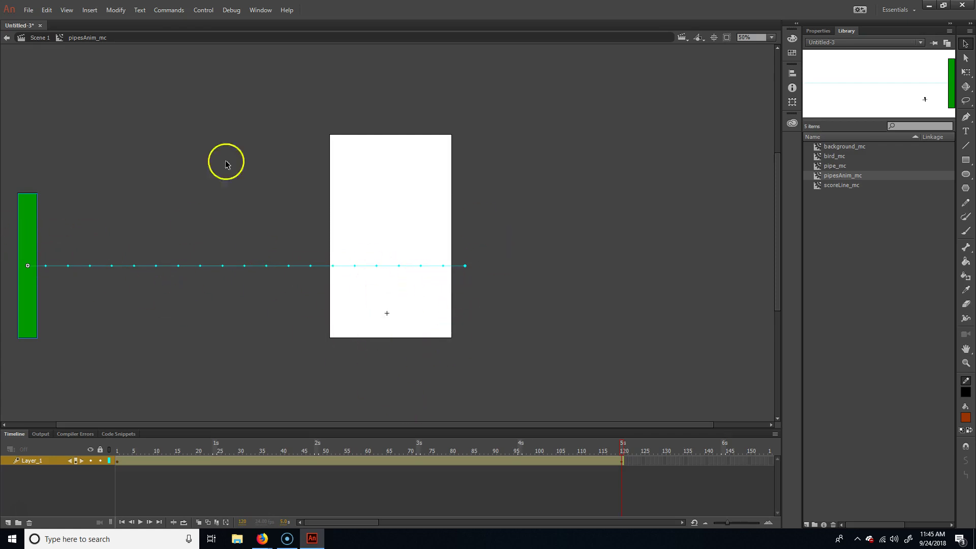
Return to Scene 1 and test the movie to watch the pipe cross the stage, closing the test window when done.
{"action": "double_click", "coordinate": [212, 128]}
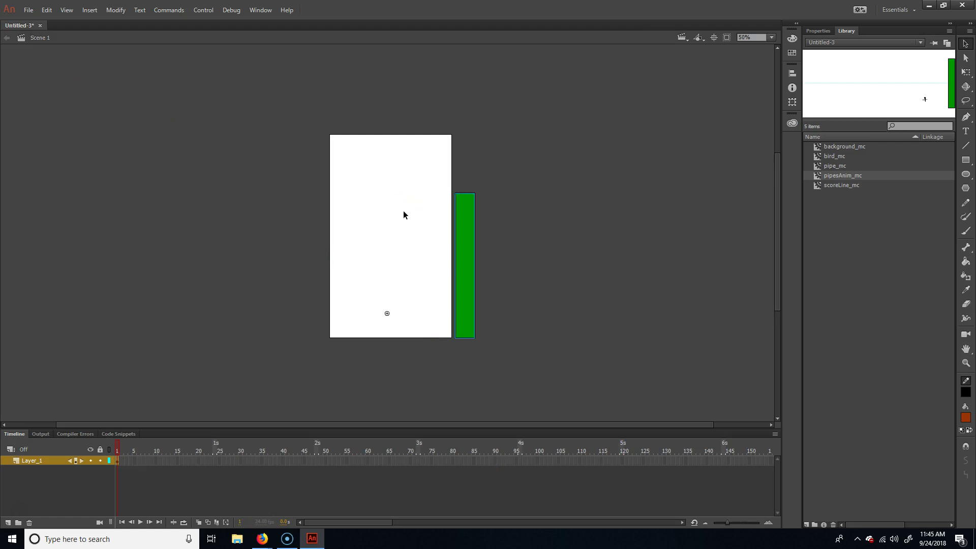
{"action": "key", "text": "ctrl+Return"}
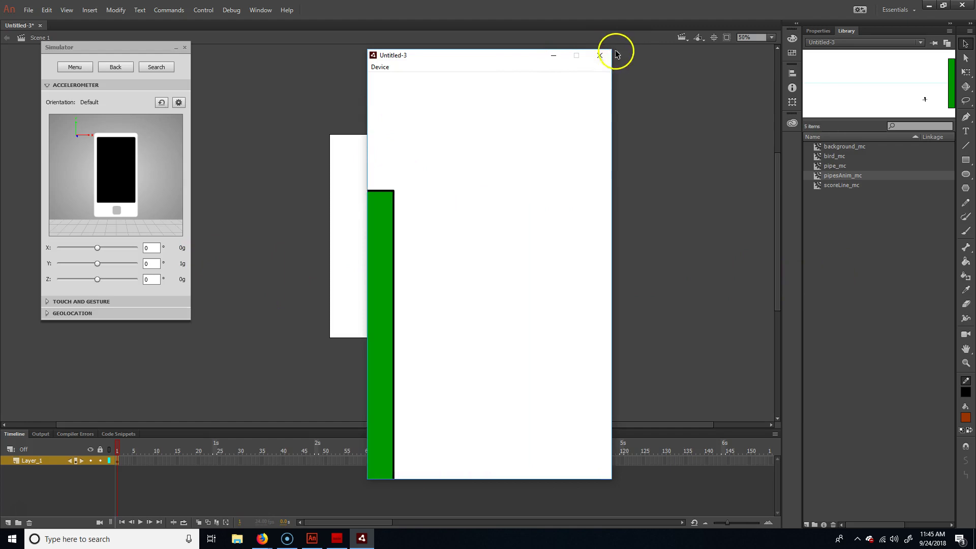
{"action": "left_click", "coordinate": [600, 54]}
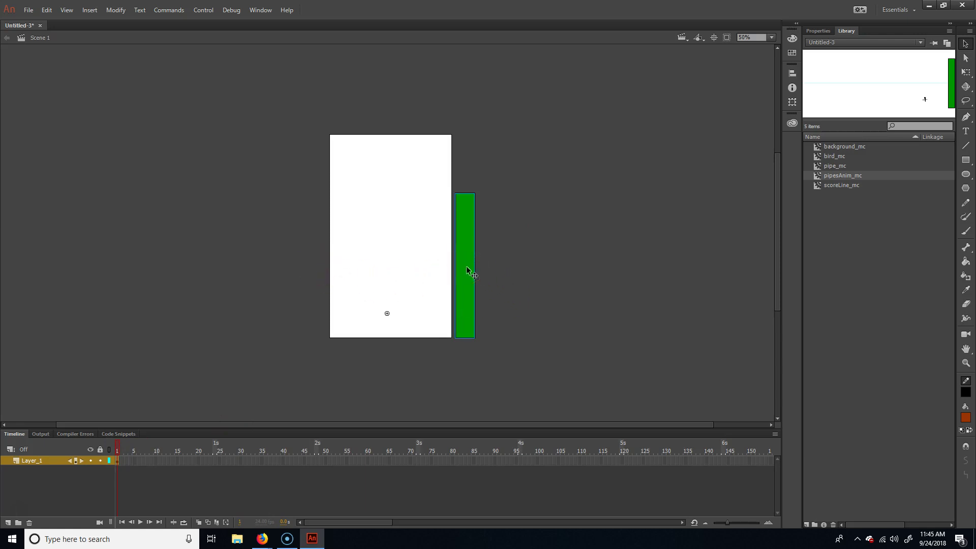
Duplicate the animated pipe into two staggered upper and lower pairs right of the stage, lowering the original pipe.
{"action": "left_click_drag", "start_coordinate": [467, 270], "coordinate": [589, 266]}
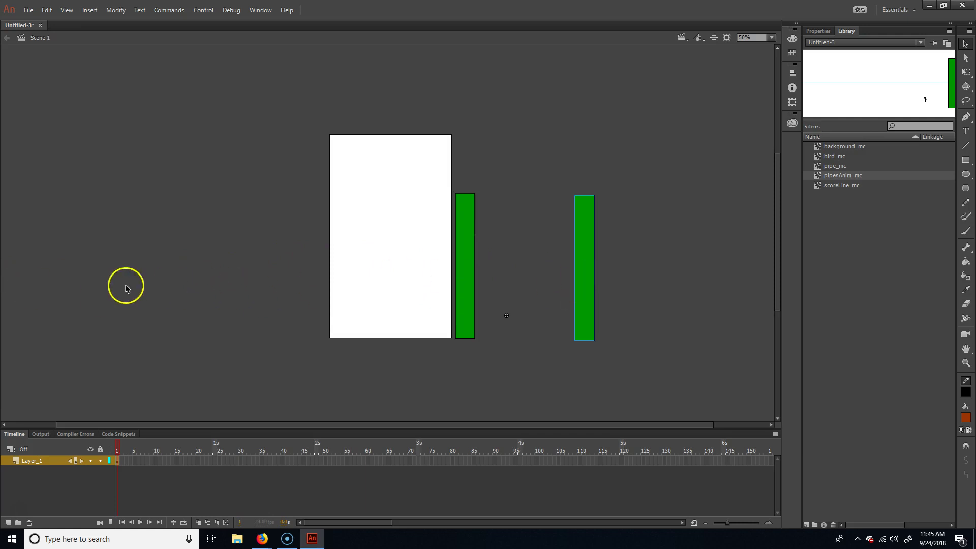
{"action": "left_click_drag", "start_coordinate": [458, 280], "coordinate": [456, 319]}
{"action": "left_click_drag", "start_coordinate": [570, 274], "coordinate": [526, 288]}
{"action": "left_click_drag", "start_coordinate": [462, 302], "coordinate": [462, 312]}
{"action": "left_click_drag", "start_coordinate": [543, 290], "coordinate": [553, 84]}
{"action": "key", "text": "ctrl+a"}
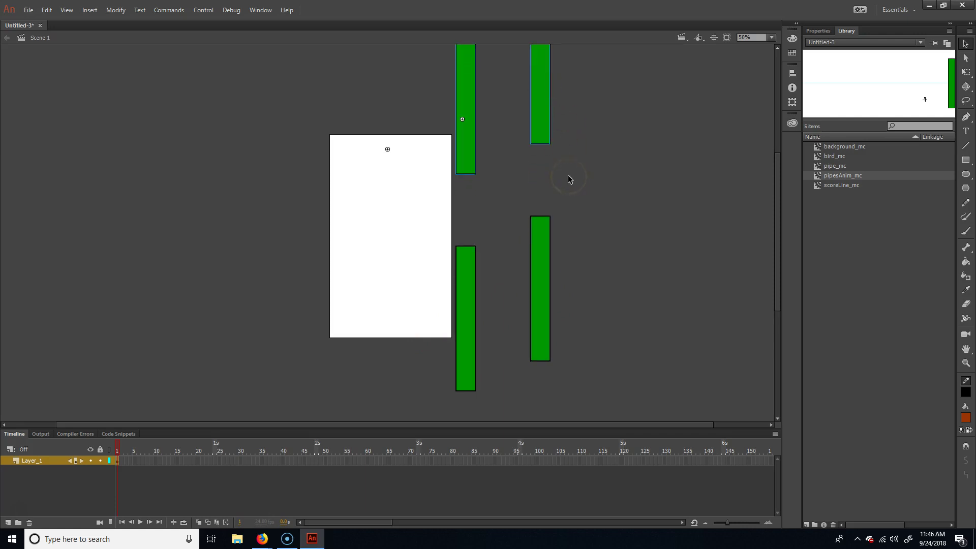
Test the movie to watch both pipe pairs scroll across the stage, and close the test window.
{"action": "key", "text": "ctrl+Return"}
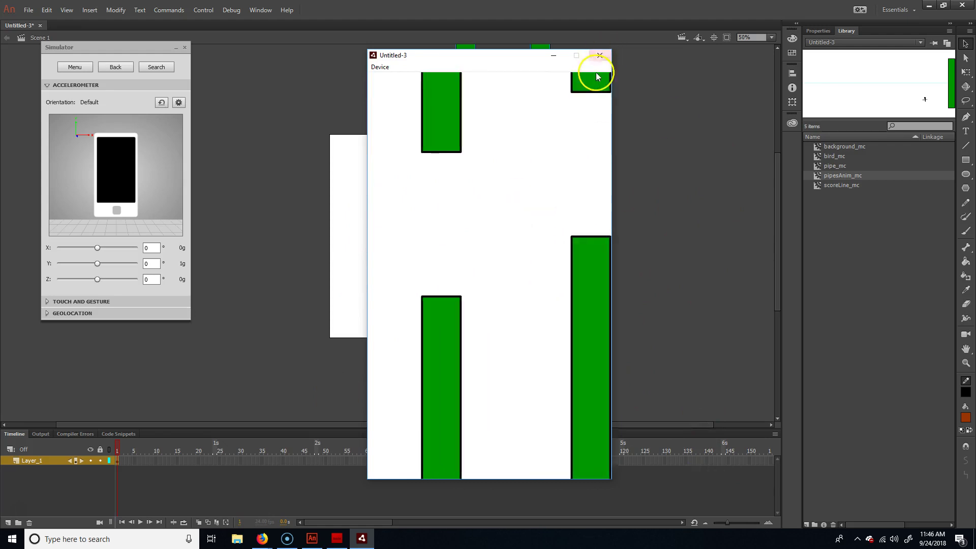
{"action": "left_click", "coordinate": [600, 55]}
{"action": "left_click", "coordinate": [568, 230]}
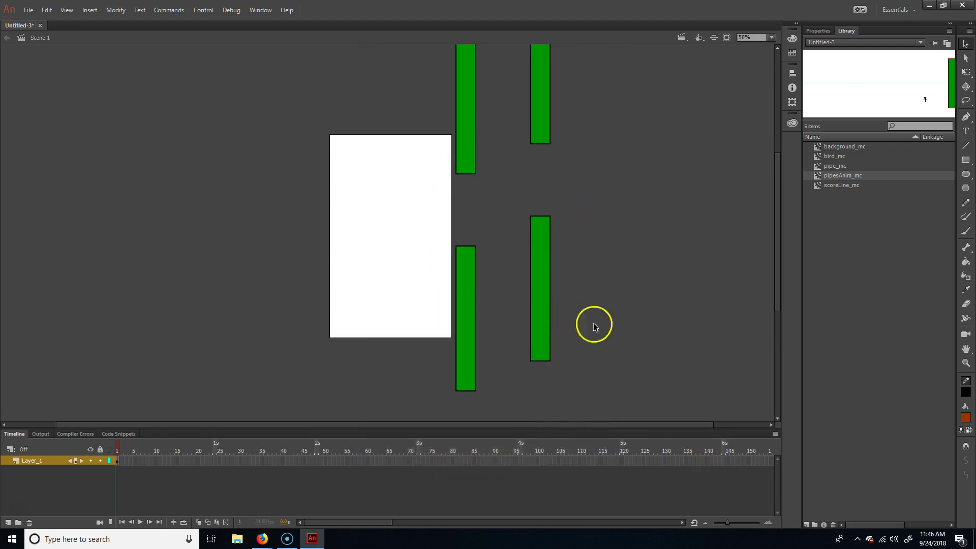
Open the pipe_mc symbol from the library to examine its shape, and return to Scene 1.
{"action": "left_click", "coordinate": [464, 116]}
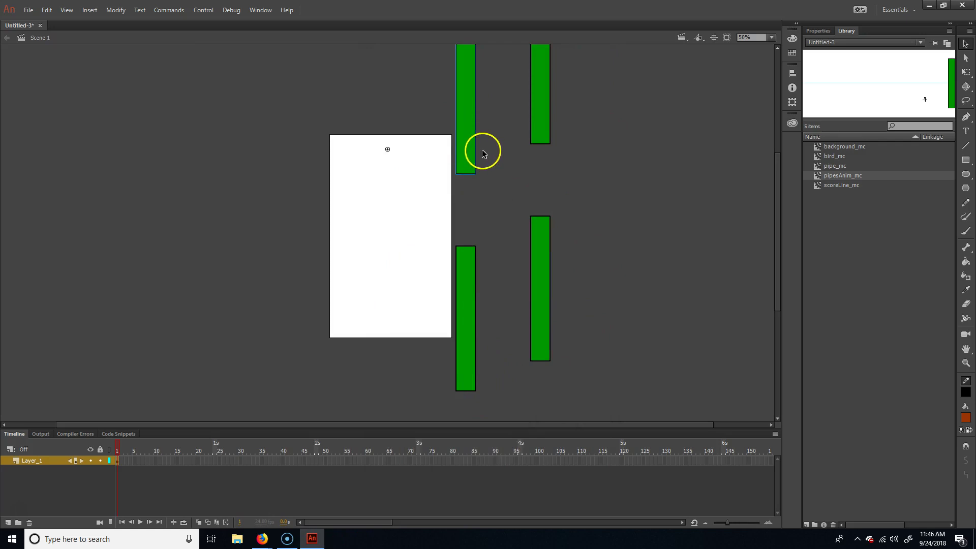
{"action": "left_click", "coordinate": [828, 168]}
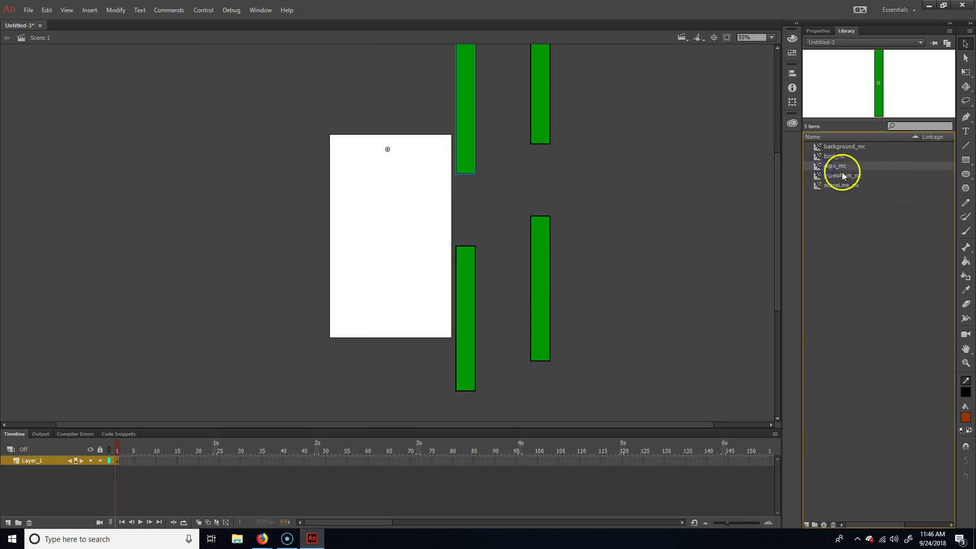
{"action": "double_click", "coordinate": [819, 166]}
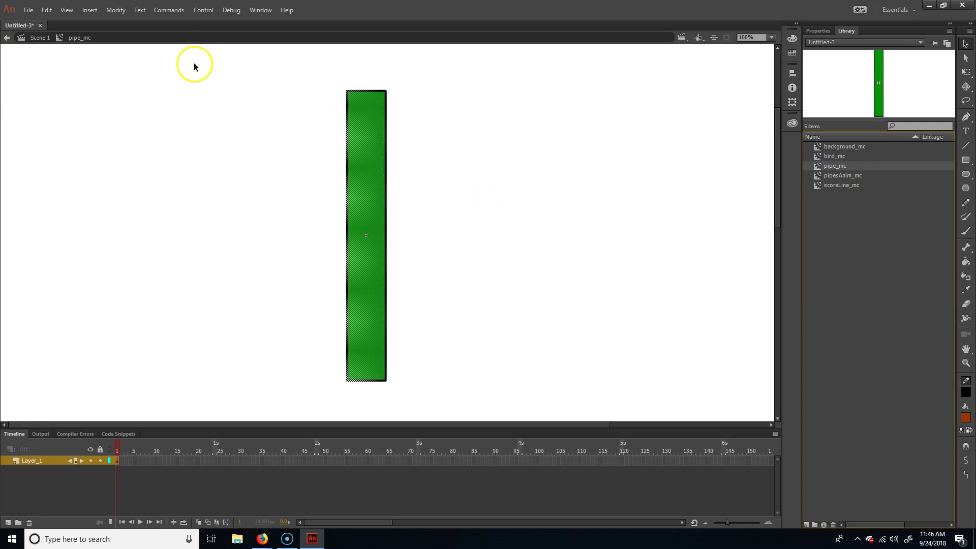
{"action": "left_click", "coordinate": [39, 38]}
Delete the two lower pipe instances, and undo the deletions.
{"action": "left_click_drag", "start_coordinate": [559, 383], "coordinate": [374, 45]}
{"action": "left_click", "coordinate": [537, 253]}
{"action": "key", "text": "Delete"}
{"action": "left_click", "coordinate": [462, 288]}
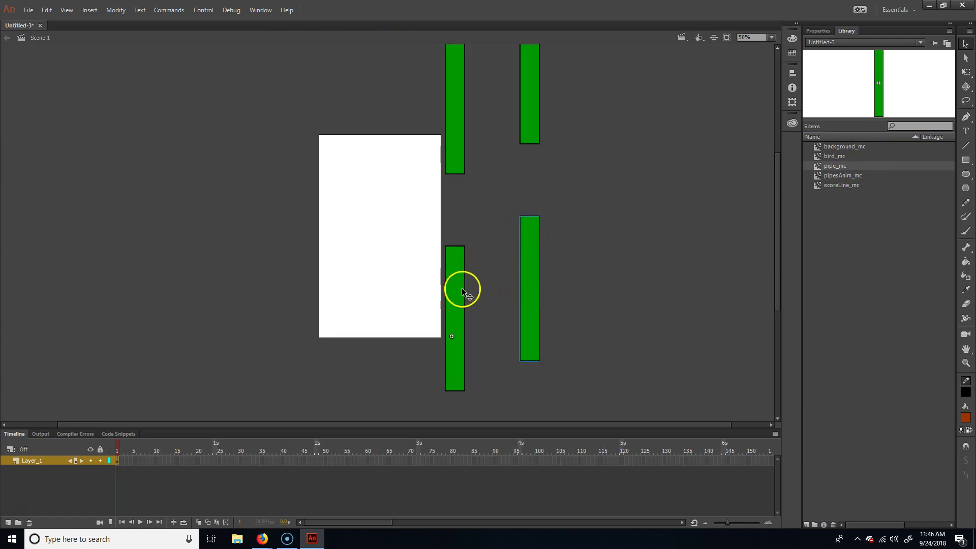
{"action": "key", "text": "Delete"}
{"action": "left_click", "coordinate": [464, 129]}
{"action": "left_click", "coordinate": [540, 119]}
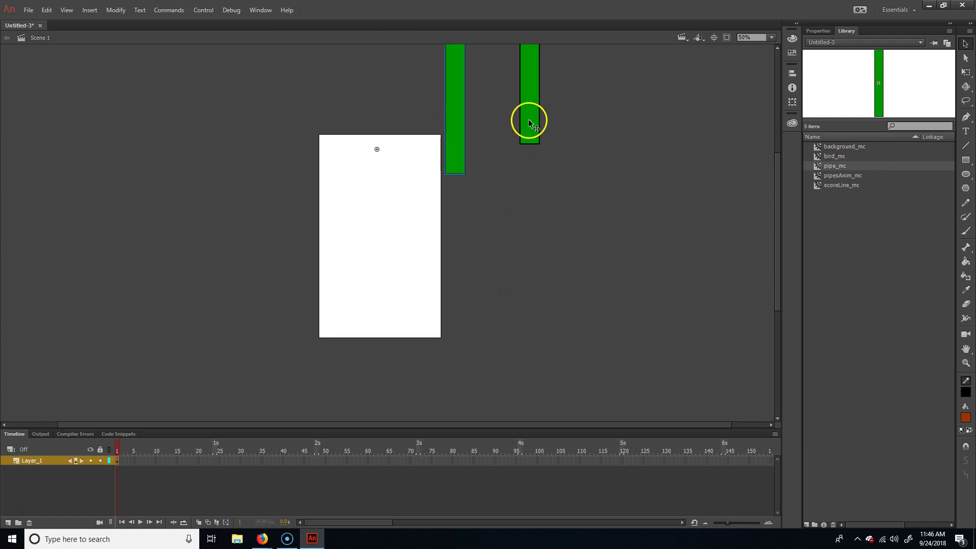
{"action": "key", "text": "Delete"}
{"action": "left_click", "coordinate": [528, 119]}
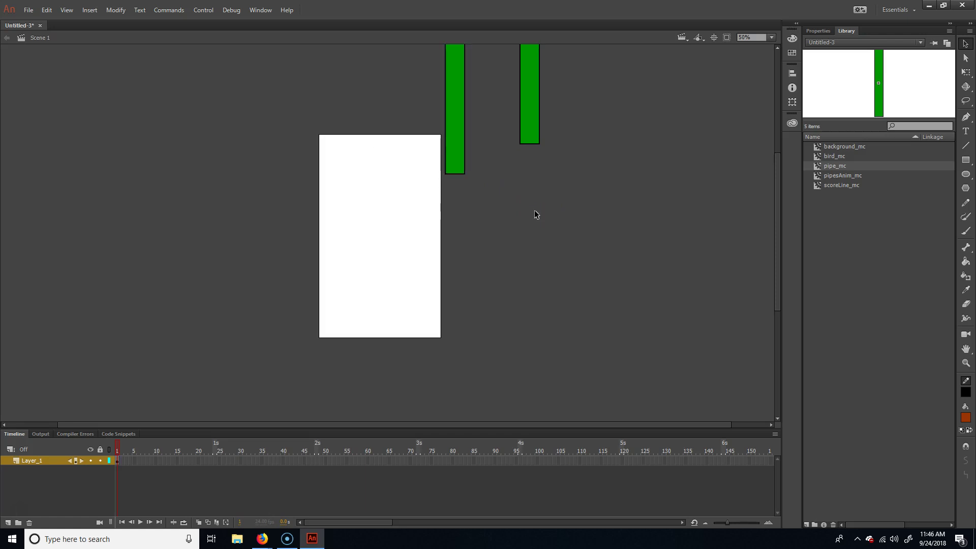
{"action": "left_click", "coordinate": [493, 109]}
{"action": "left_click", "coordinate": [390, 208]}
{"action": "left_click", "coordinate": [480, 129]}
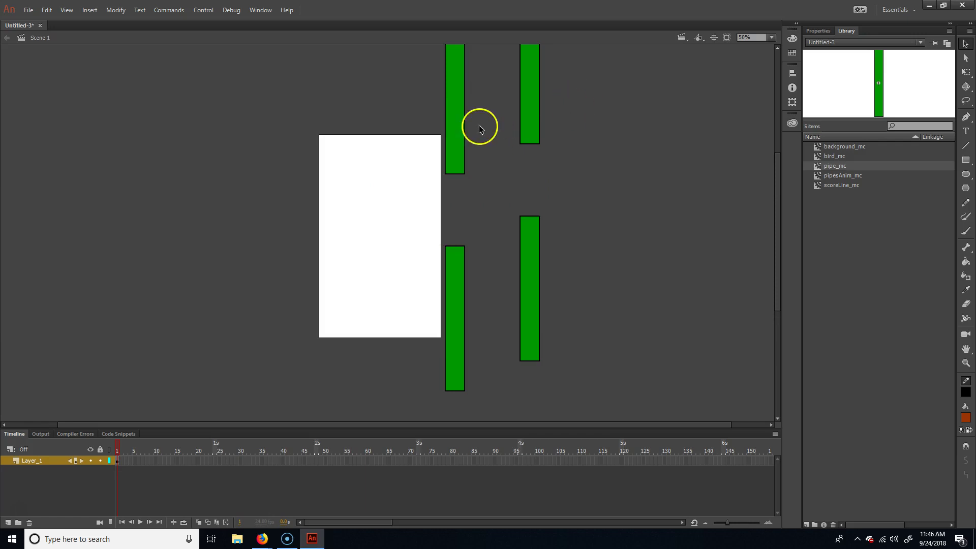
Delete both upper pipes and the farther lower pipe, keeping only the lower pipe beside the stage.
{"action": "left_click", "coordinate": [523, 135]}
{"action": "key", "text": "Delete"}
{"action": "left_click", "coordinate": [538, 259]}
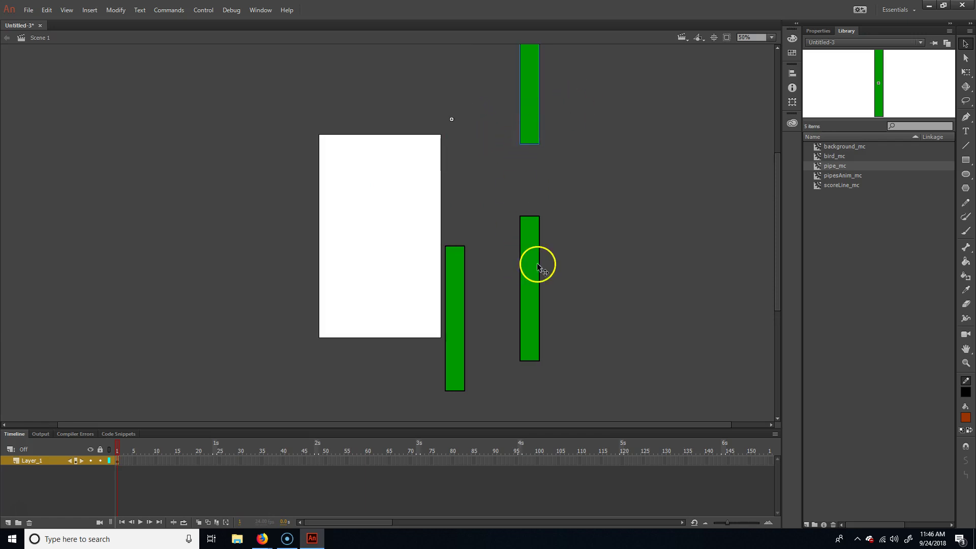
{"action": "key", "text": "Delete"}
{"action": "key", "text": "Delete"}
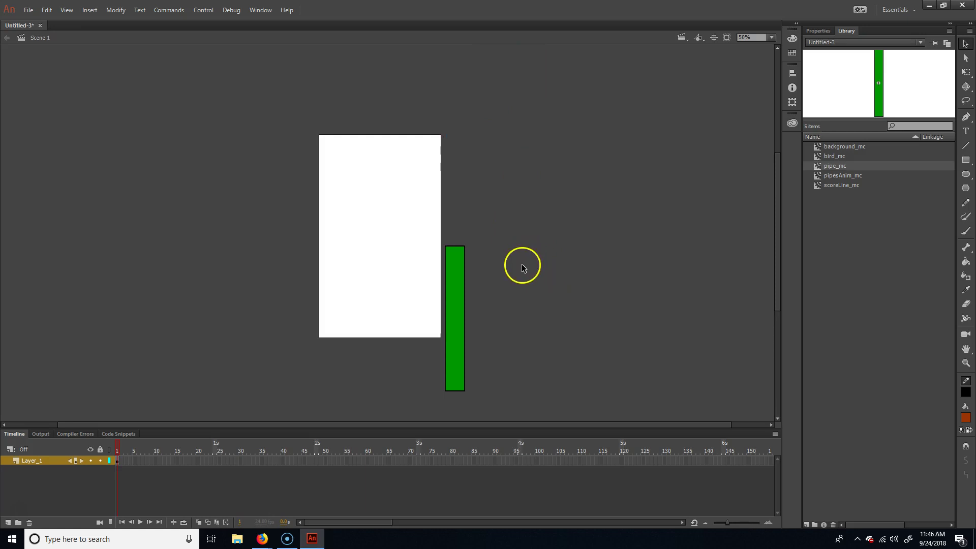
Open the remaining pipesAnim_mc instance for editing in place and add a new layer above the pipe's tween layer.
{"action": "left_click", "coordinate": [460, 305]}
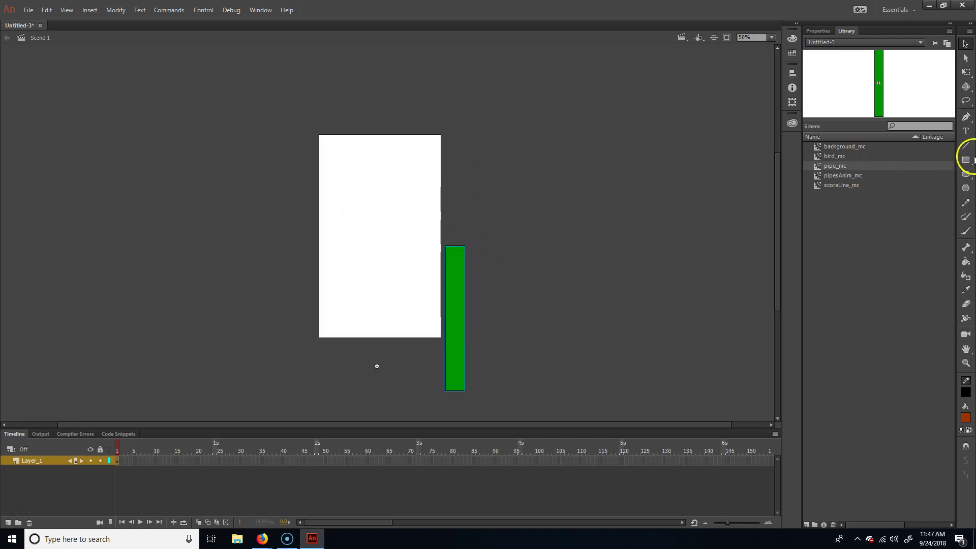
{"action": "left_click", "coordinate": [835, 185]}
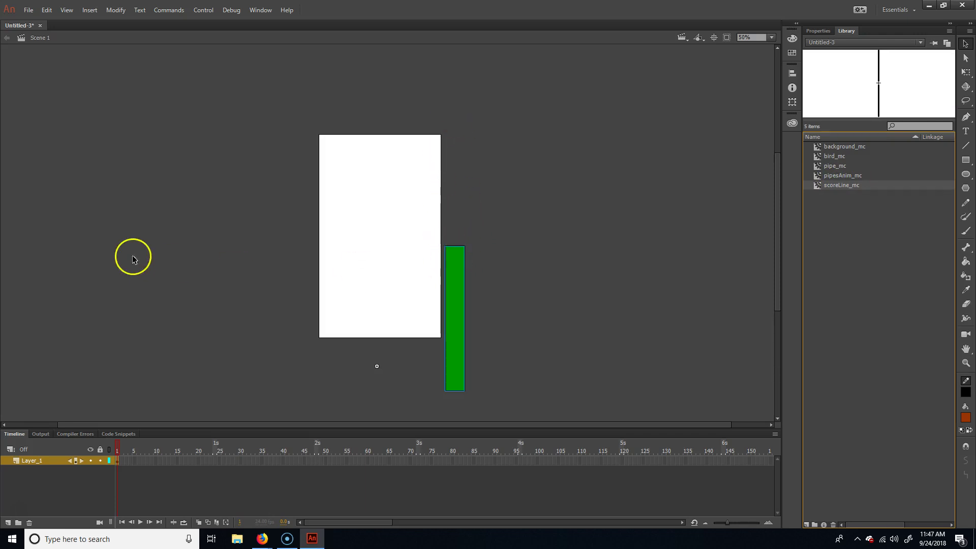
{"action": "double_click", "coordinate": [454, 269]}
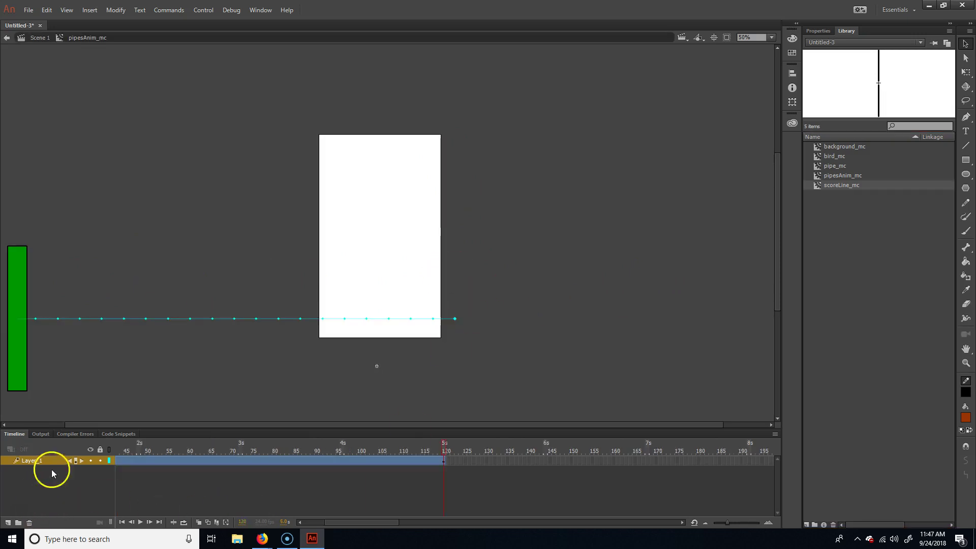
{"action": "left_click", "coordinate": [8, 523]}
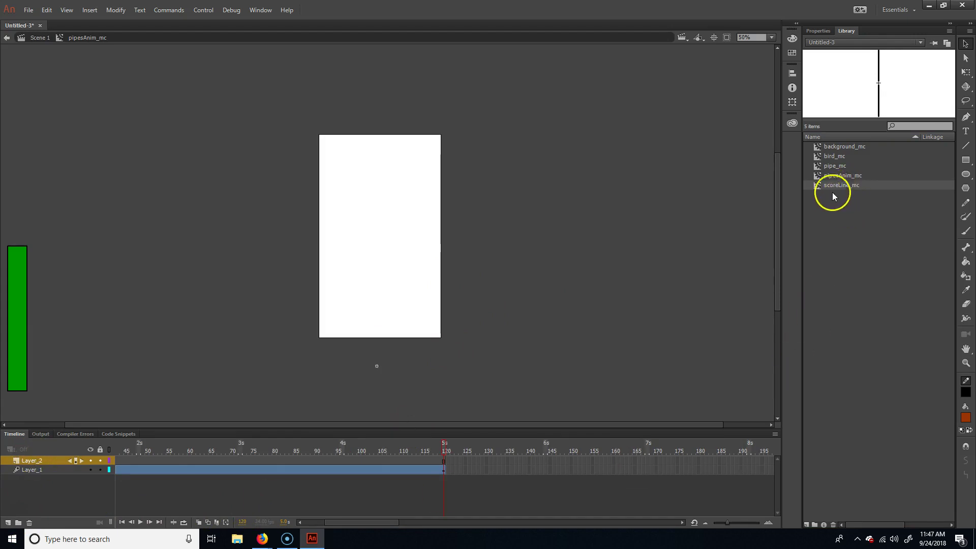
Place a scoreLine_mc instance at frame 1 of Layer_2, standing directly on top of the pipe.
{"action": "left_click_drag", "start_coordinate": [847, 184], "coordinate": [253, 288]}
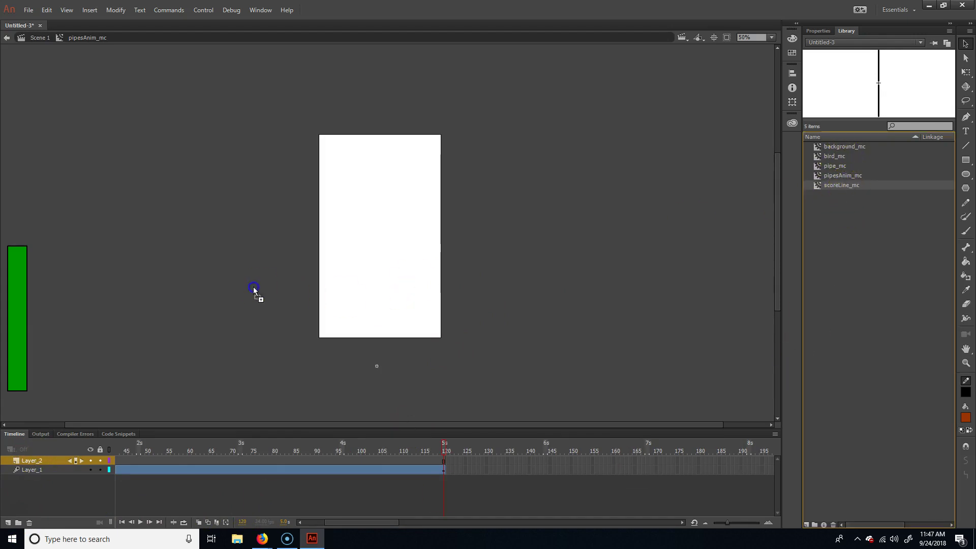
{"action": "left_click_drag", "start_coordinate": [374, 277], "coordinate": [917, 181]}
{"action": "left_click_drag", "start_coordinate": [394, 456], "coordinate": [96, 448]}
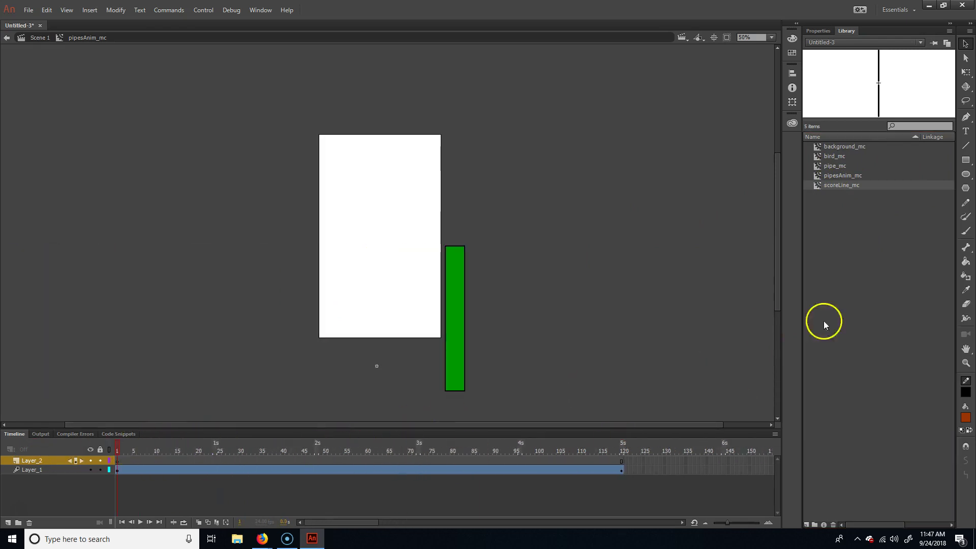
{"action": "left_click_drag", "start_coordinate": [843, 186], "coordinate": [461, 226]}
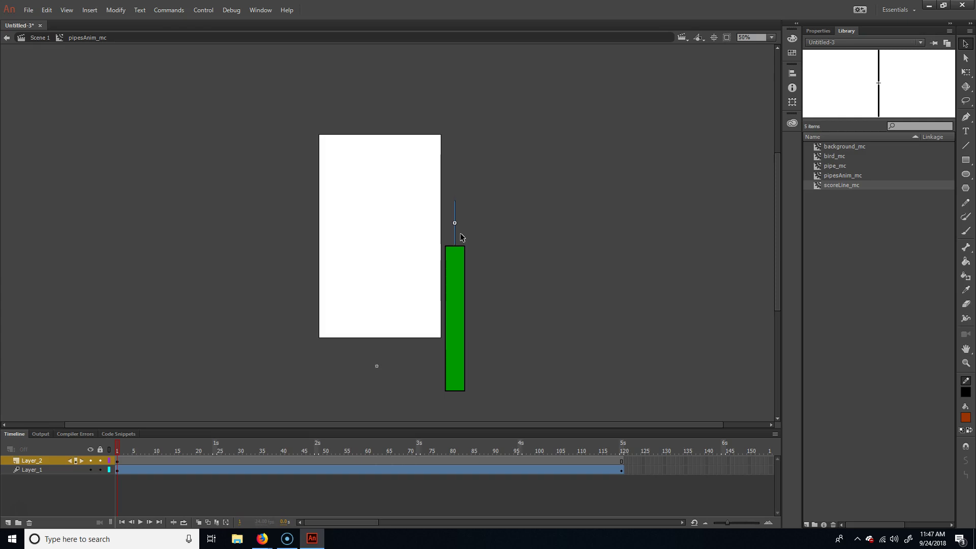
Create a motion tween on Layer_2 and move the score line at frame 120 directly above the pipe's end position.
{"action": "right_click", "coordinate": [295, 461]}
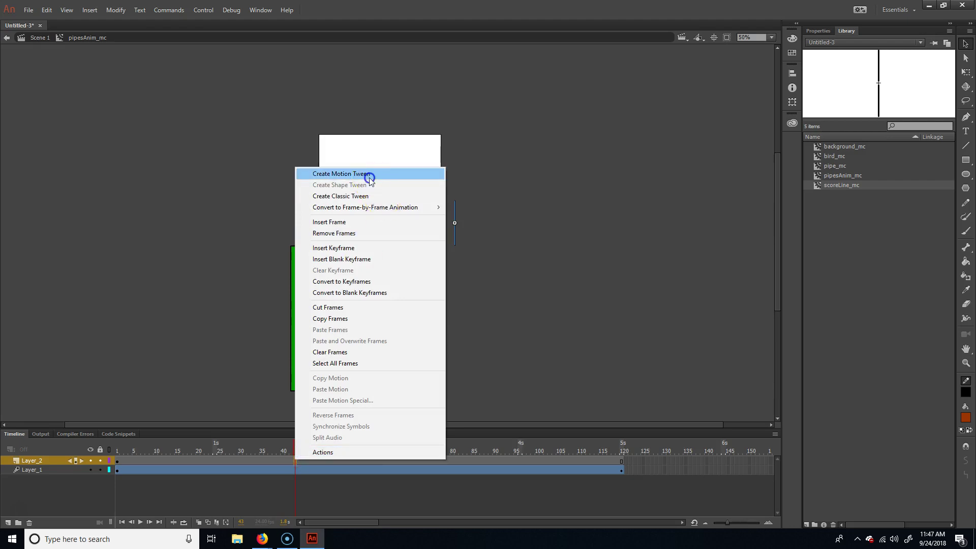
{"action": "left_click", "coordinate": [370, 178]}
{"action": "left_click", "coordinate": [622, 464]}
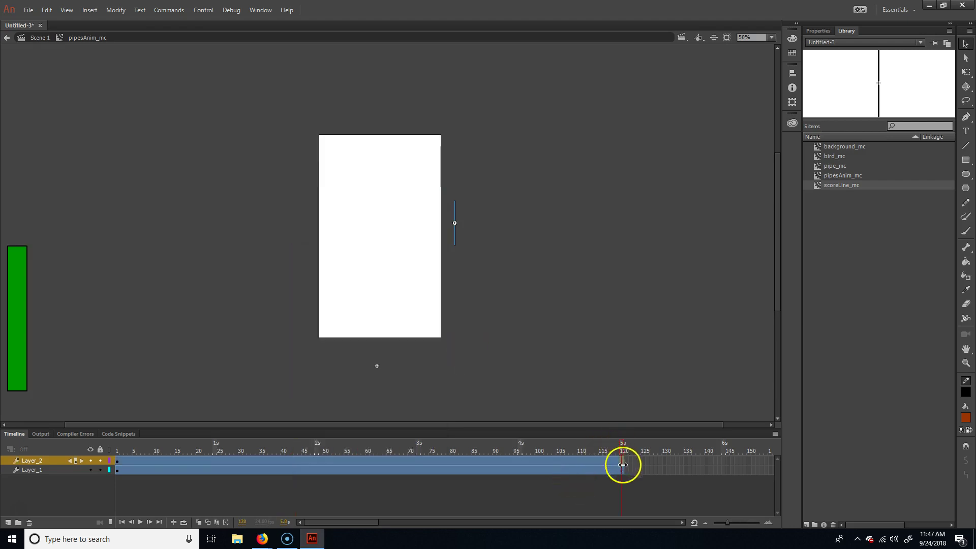
{"action": "left_click_drag", "start_coordinate": [455, 217], "coordinate": [16, 216]}
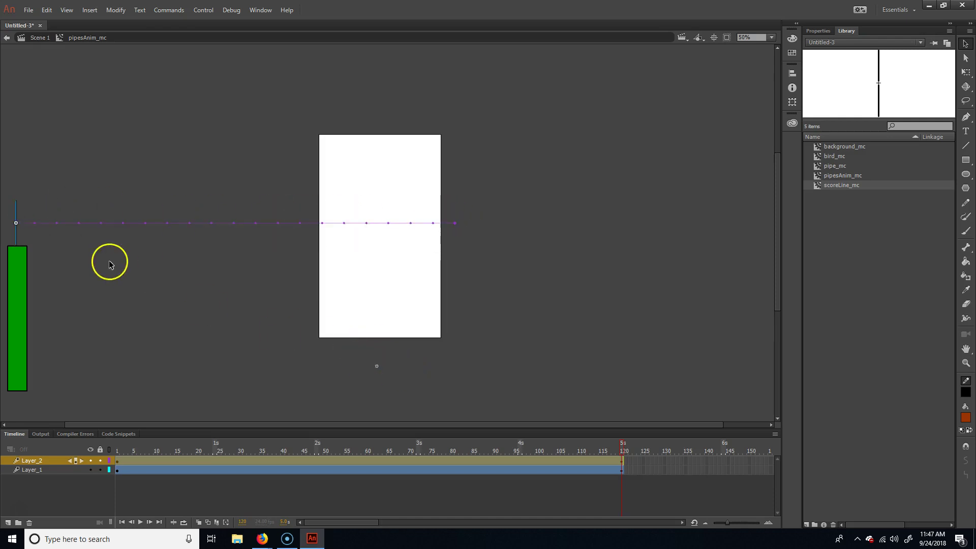
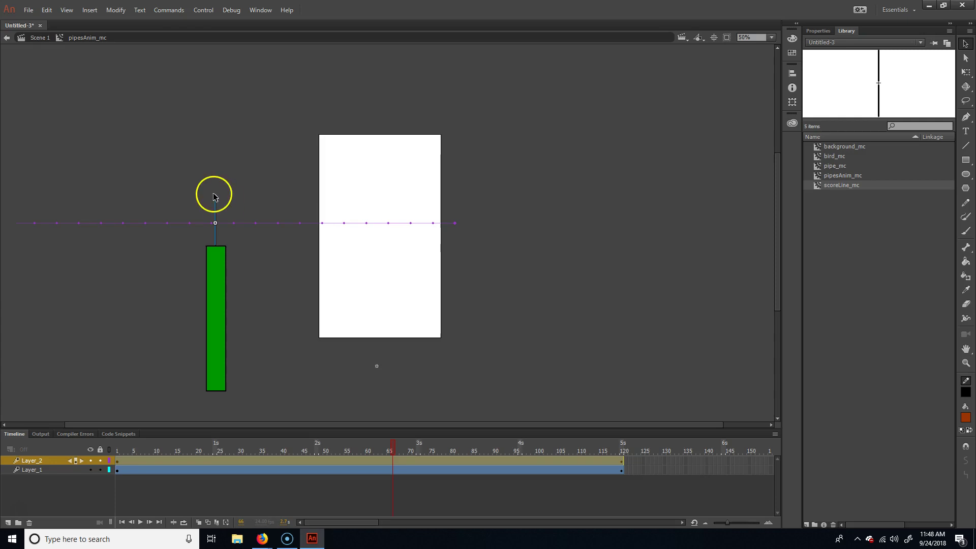
Cut the score line's tween layer, Layer_2, out of pipesAnim_mc and return to Scene 1.
{"action": "left_click", "coordinate": [111, 285]}
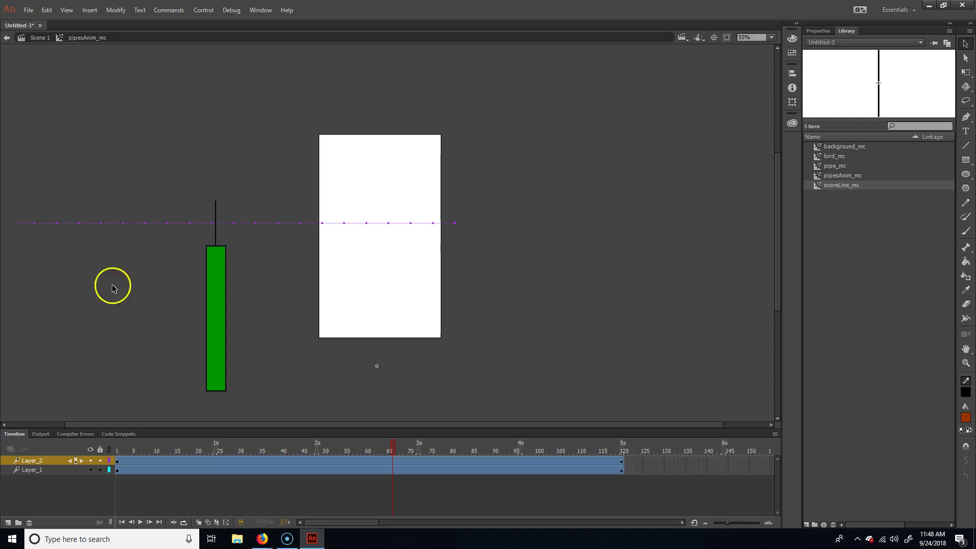
{"action": "right_click", "coordinate": [40, 461]}
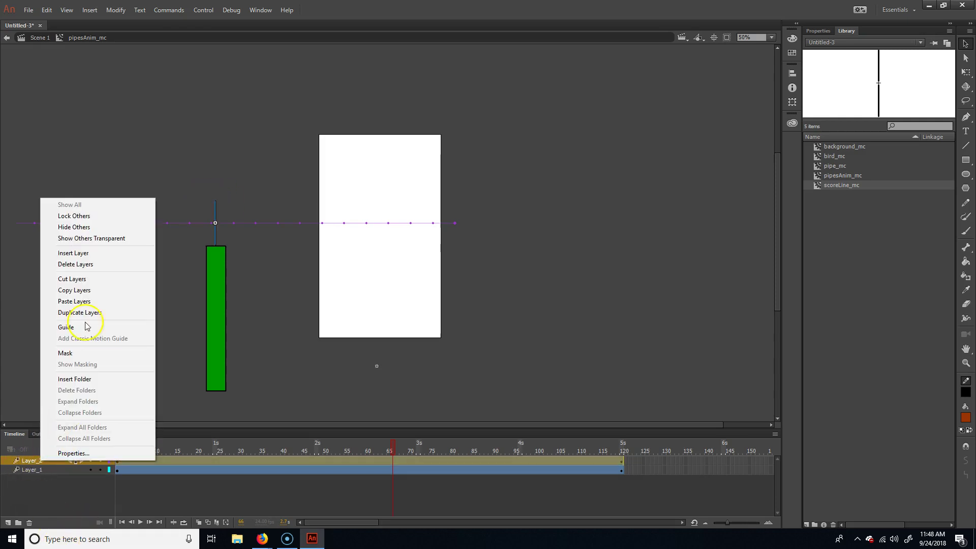
{"action": "left_click", "coordinate": [82, 279]}
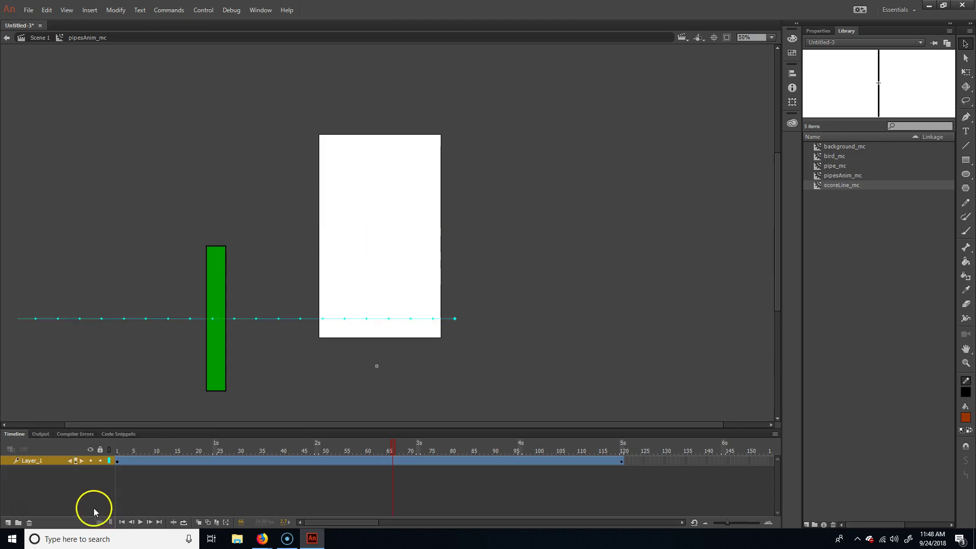
{"action": "left_click", "coordinate": [39, 37]}
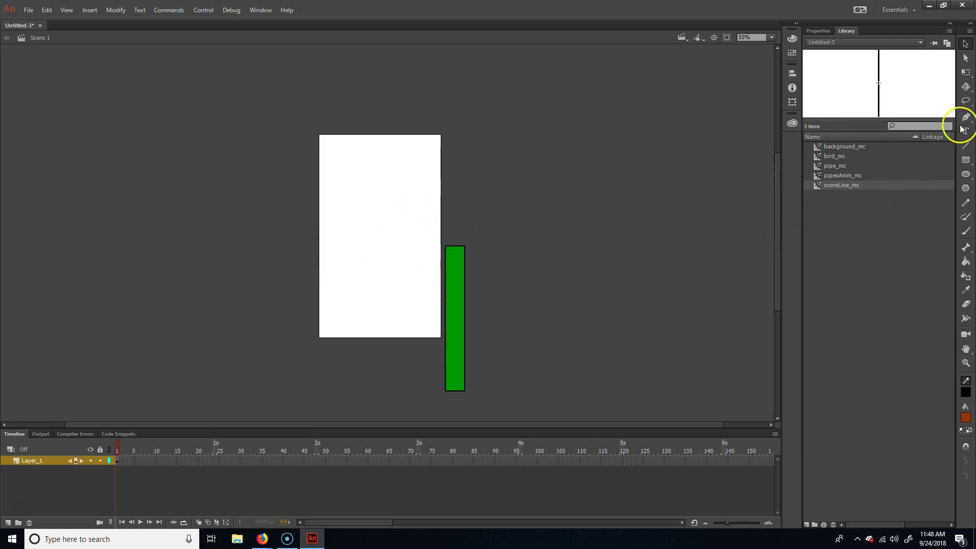
Place a scoreLine_mc instance on the stage and convert it to a movie clip symbol named scoreLineAnim_mc.
{"action": "left_click", "coordinate": [837, 176]}
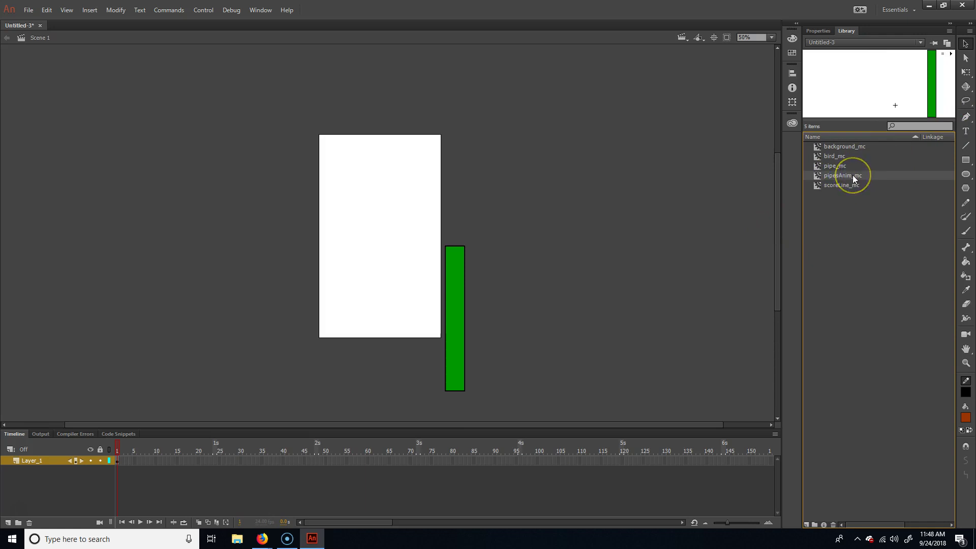
{"action": "left_click", "coordinate": [839, 166]}
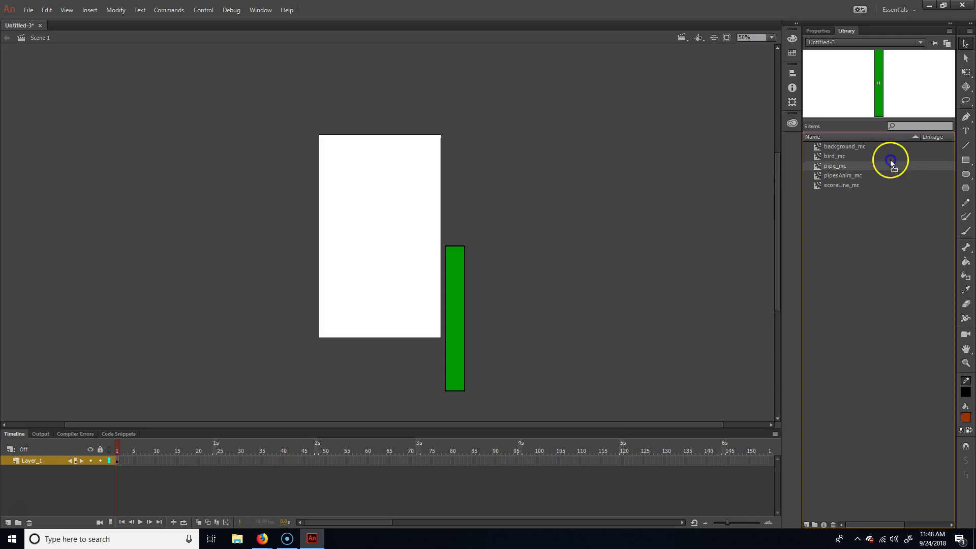
{"action": "left_click", "coordinate": [857, 166]}
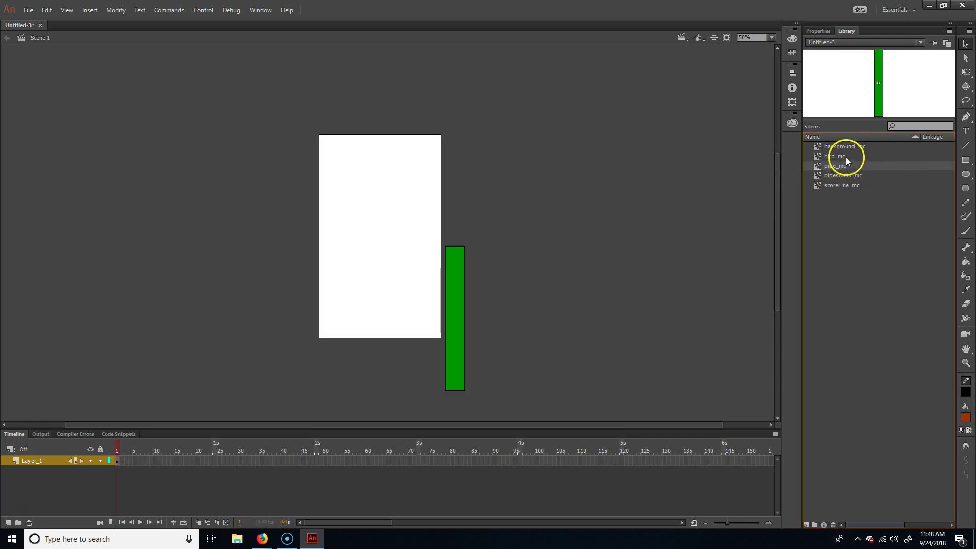
{"action": "left_click", "coordinate": [852, 185]}
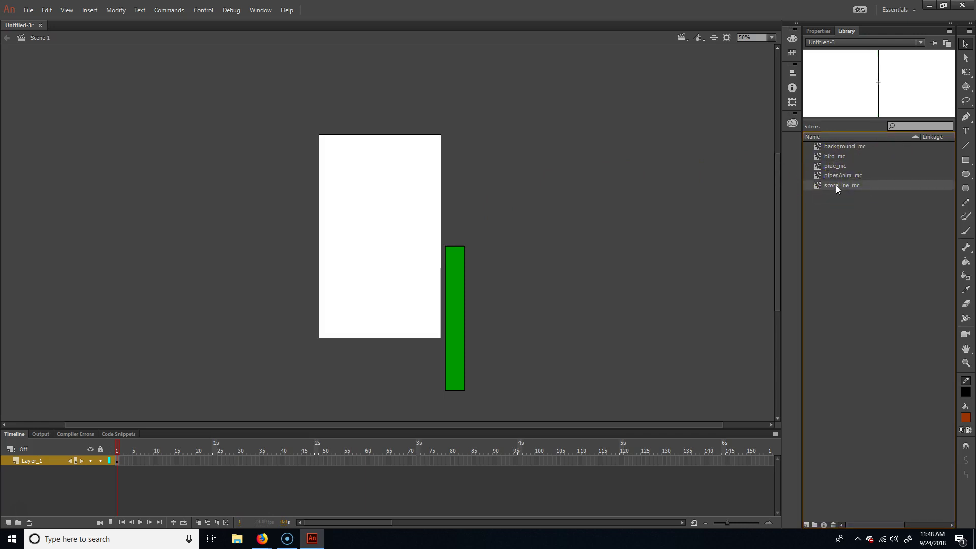
{"action": "left_click_drag", "start_coordinate": [847, 181], "coordinate": [361, 218]}
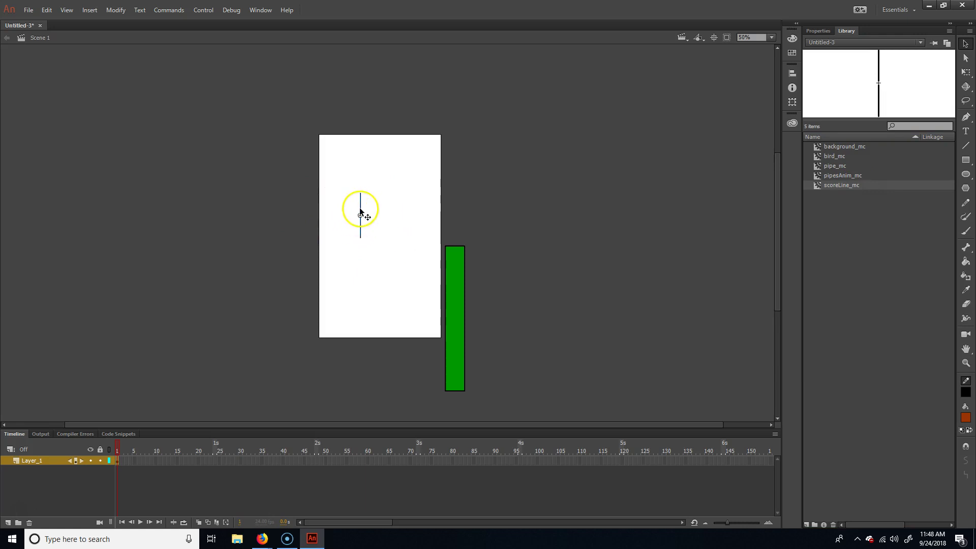
{"action": "key", "text": "F8"}
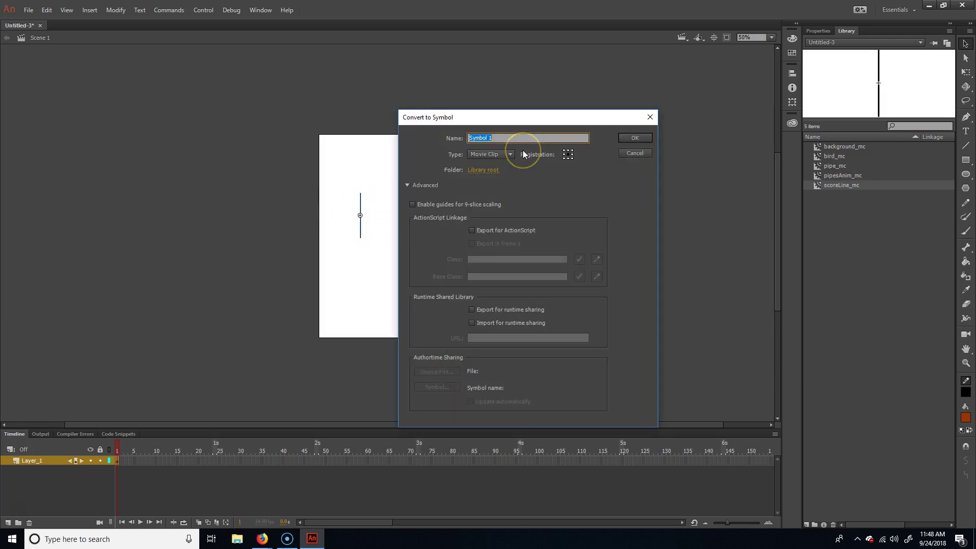
{"action": "type", "text": "scoreLineAnim_mc"}
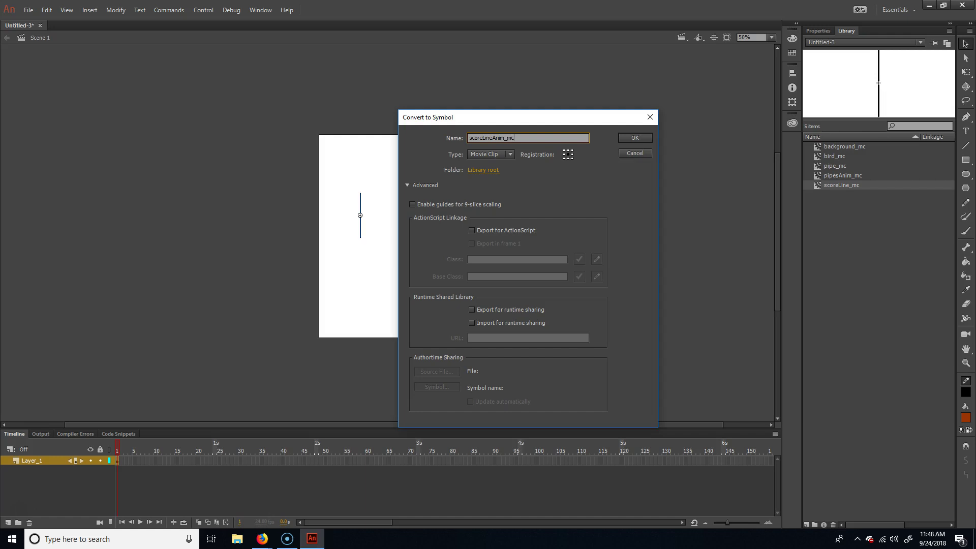
{"action": "key", "text": "Return"}
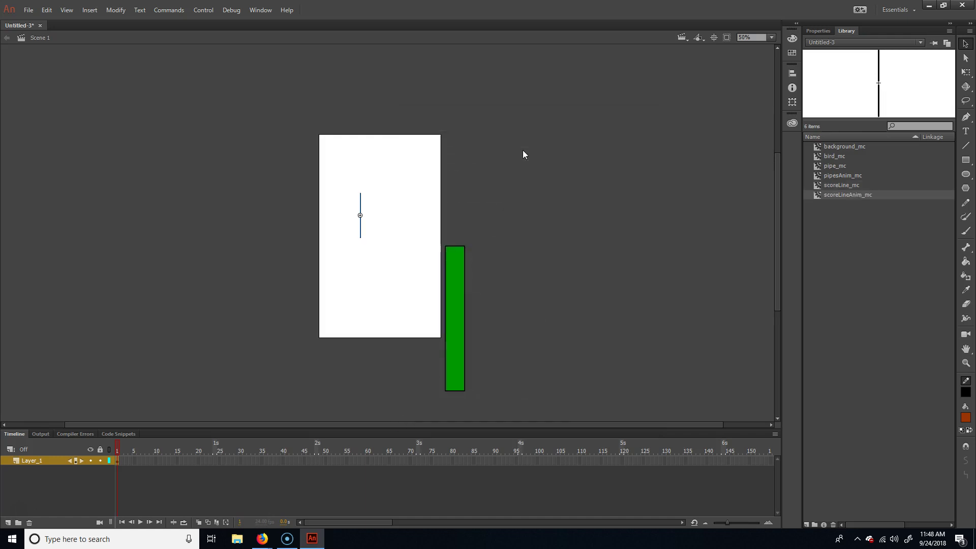
Open the scoreLineAnim_mc instance for editing and paste the cut tween layer above Layer_1.
{"action": "double_click", "coordinate": [361, 214]}
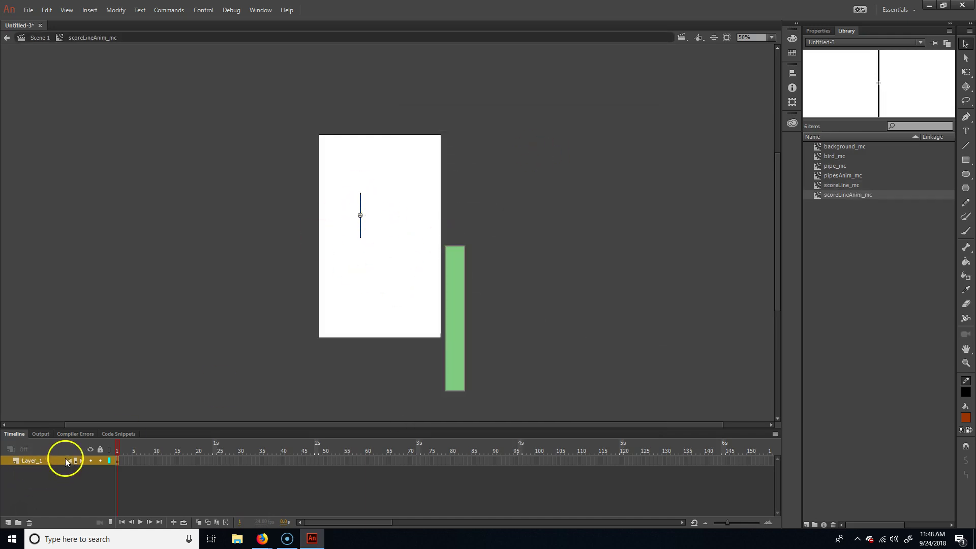
{"action": "right_click", "coordinate": [33, 459]}
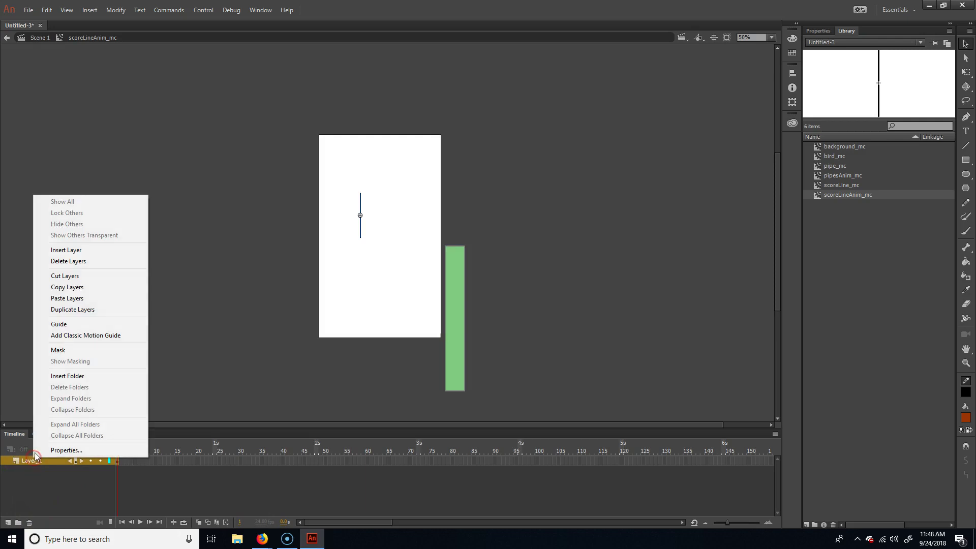
{"action": "left_click", "coordinate": [87, 298]}
{"action": "left_click_drag", "start_coordinate": [116, 450], "coordinate": [14, 507]}
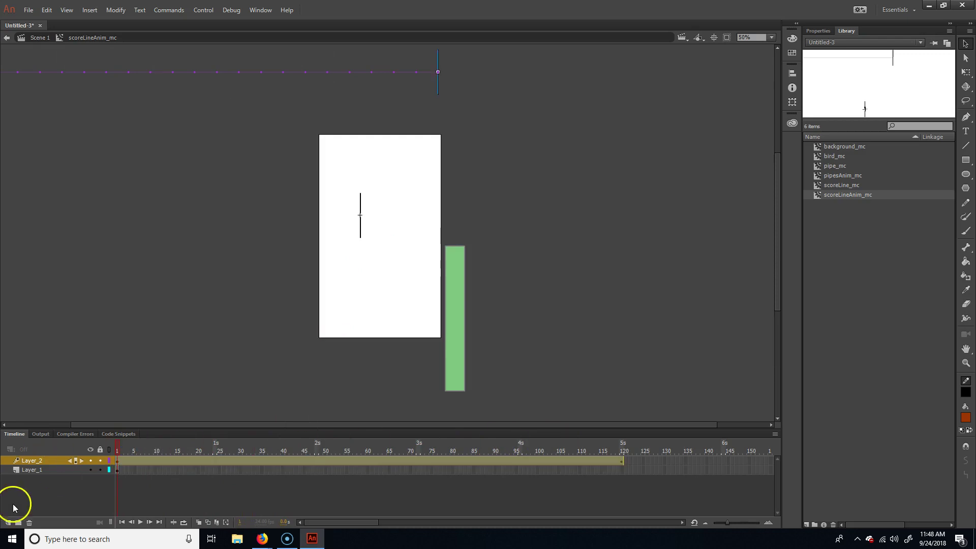
Delete the original Layer_1 from scoreLineAnim_mc, keeping only the pasted tween layer.
{"action": "left_click", "coordinate": [34, 470]}
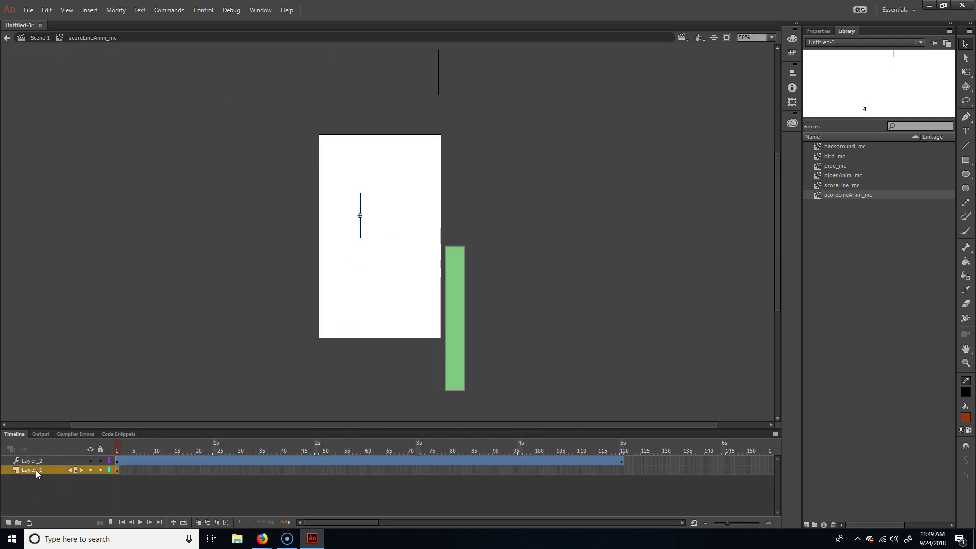
{"action": "right_click", "coordinate": [35, 470]}
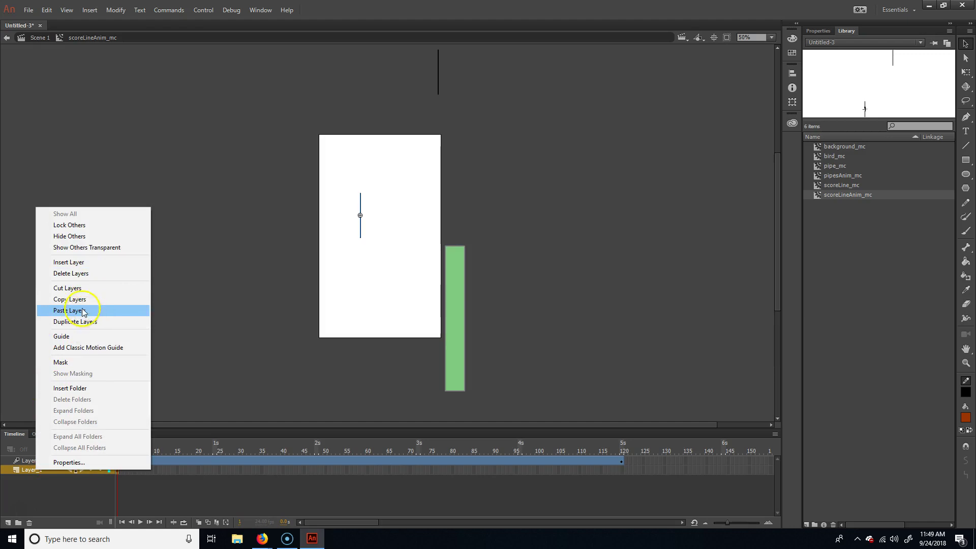
{"action": "left_click", "coordinate": [80, 273]}
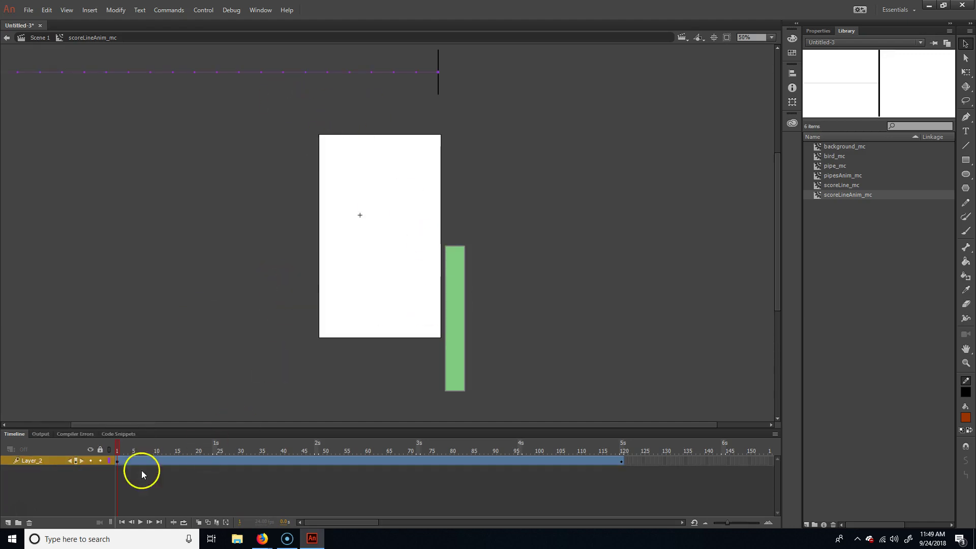
{"action": "left_click_drag", "start_coordinate": [123, 447], "coordinate": [37, 22]}
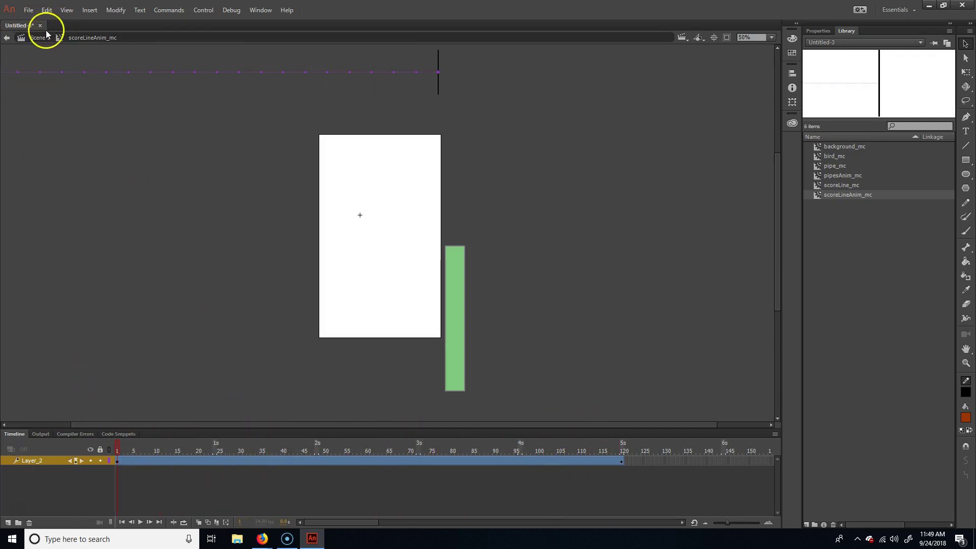
Return to Scene 1, move the score line instance directly above the pipe, and test the movie.
{"action": "left_click", "coordinate": [40, 37]}
{"action": "left_click_drag", "start_coordinate": [437, 72], "coordinate": [451, 225]}
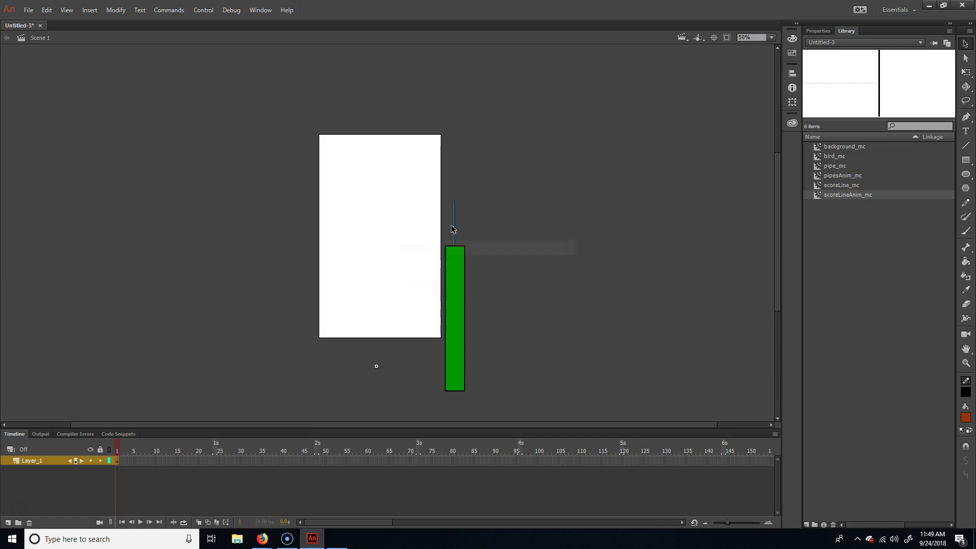
{"action": "key", "text": "ctrl+Return"}
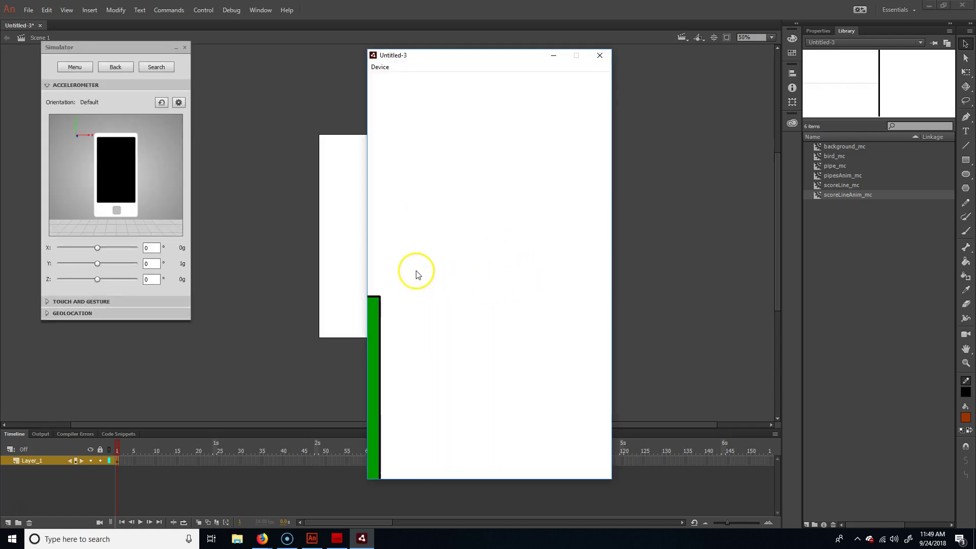
{"action": "left_click", "coordinate": [600, 55]}
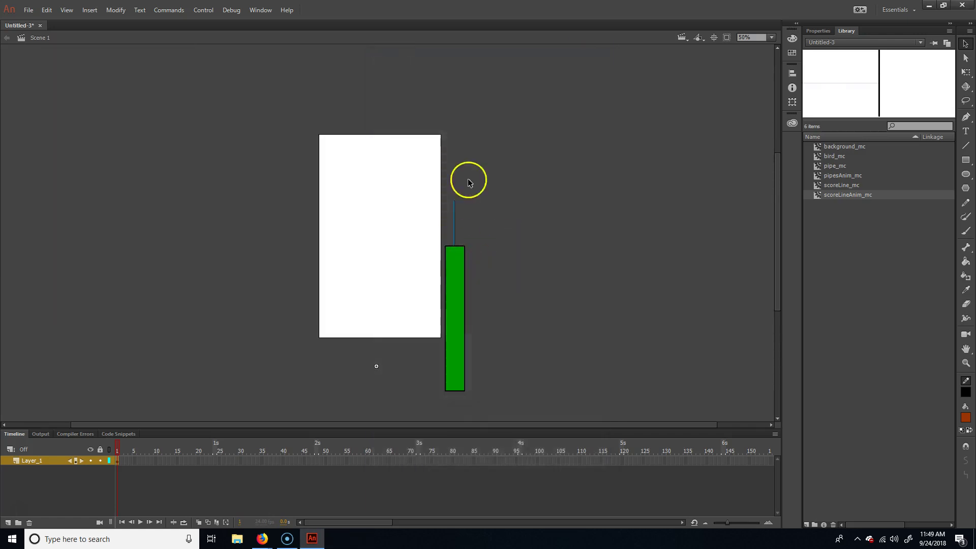
Delete the score line and pipe animation instances from Scene 1, leaving the stage empty.
{"action": "left_click", "coordinate": [503, 249]}
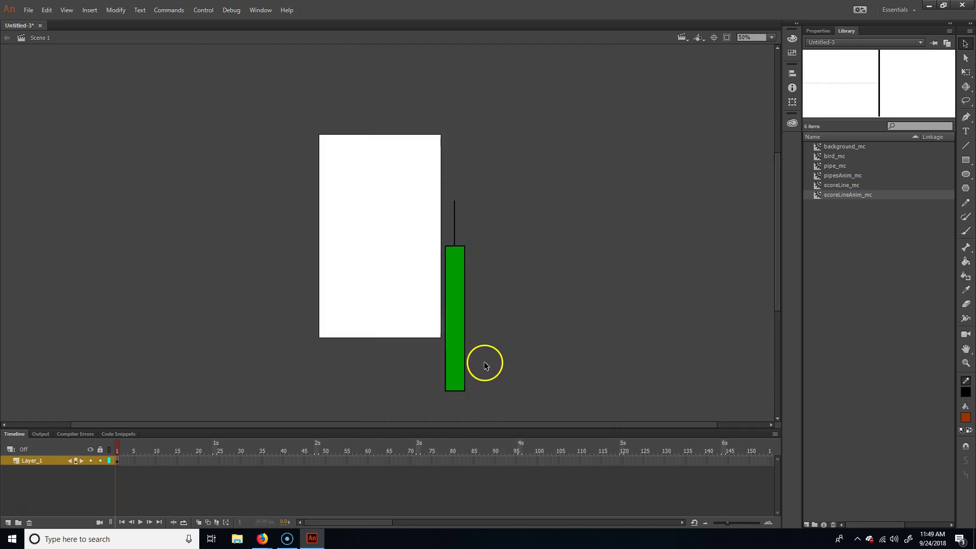
{"action": "left_click_drag", "start_coordinate": [590, 134], "coordinate": [407, 429]}
{"action": "key", "text": "Delete"}
{"action": "left_click", "coordinate": [461, 290]}
{"action": "key", "text": "Delete"}
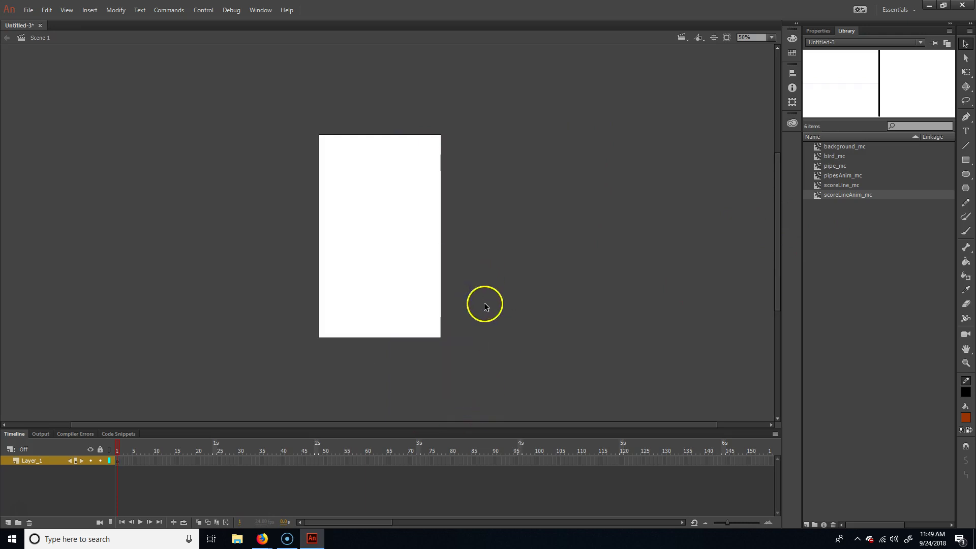
Place a bird_mc instance on the stage, slightly left of and level with its centre.
{"action": "left_click", "coordinate": [863, 156]}
{"action": "left_click", "coordinate": [871, 147]}
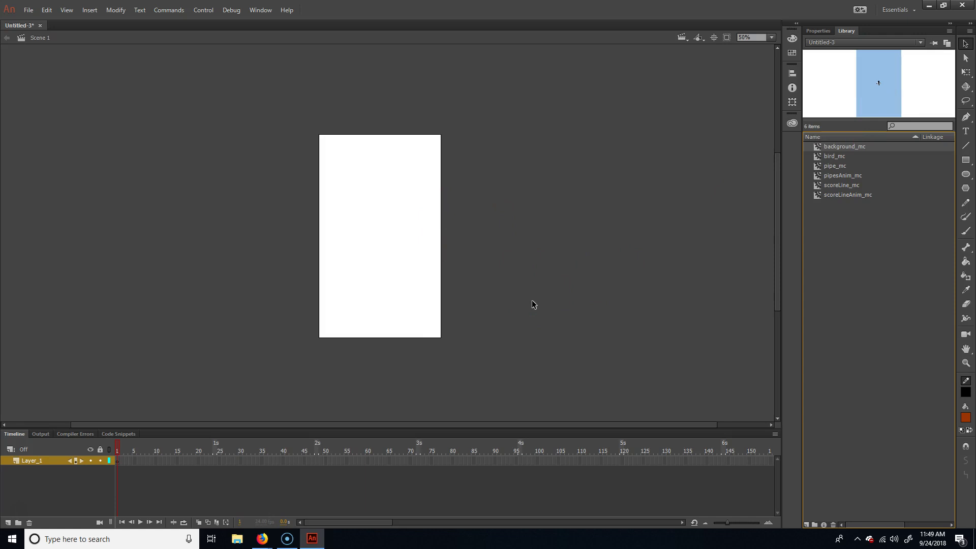
{"action": "left_click", "coordinate": [838, 155]}
{"action": "left_click_drag", "start_coordinate": [840, 159], "coordinate": [365, 243]}
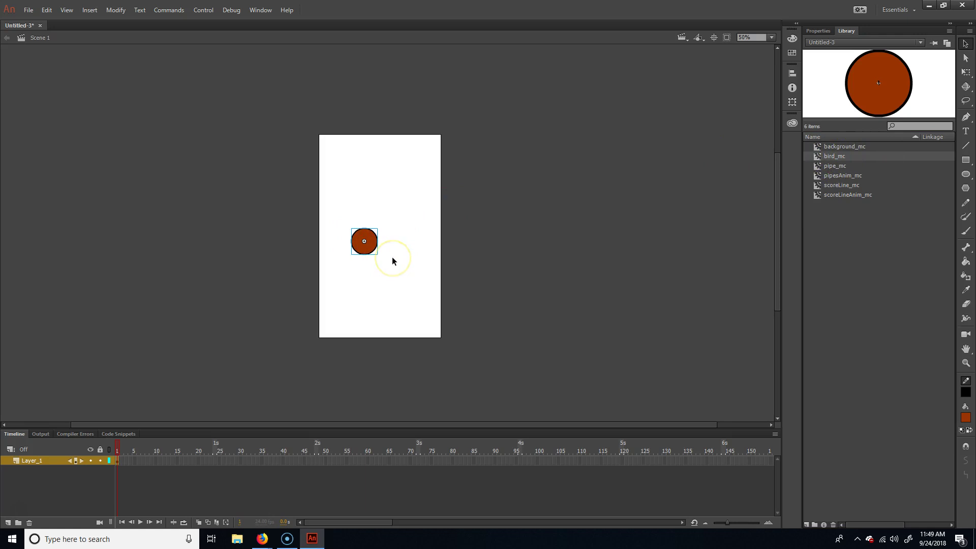
{"action": "left_click", "coordinate": [456, 250]}
{"action": "left_click", "coordinate": [443, 248]}
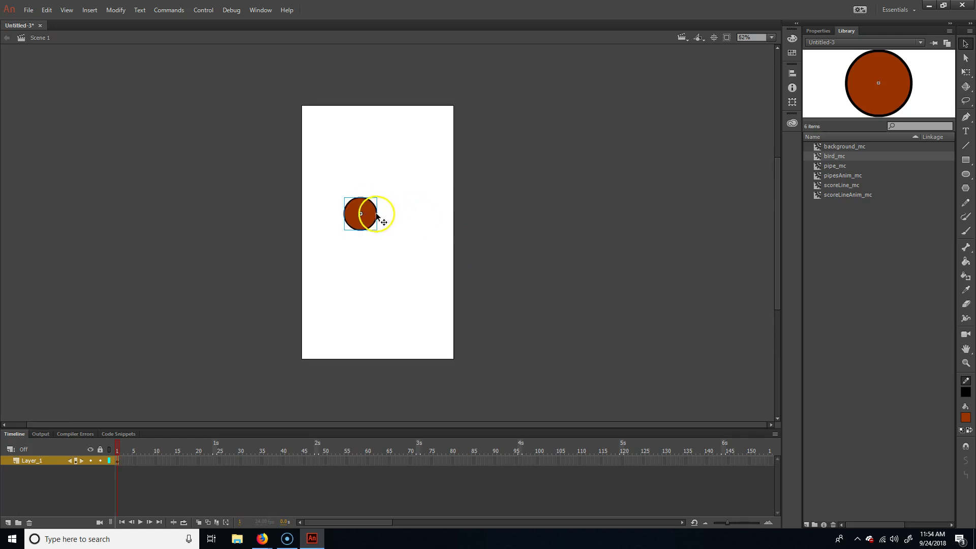
{"action": "left_click", "coordinate": [373, 216]}
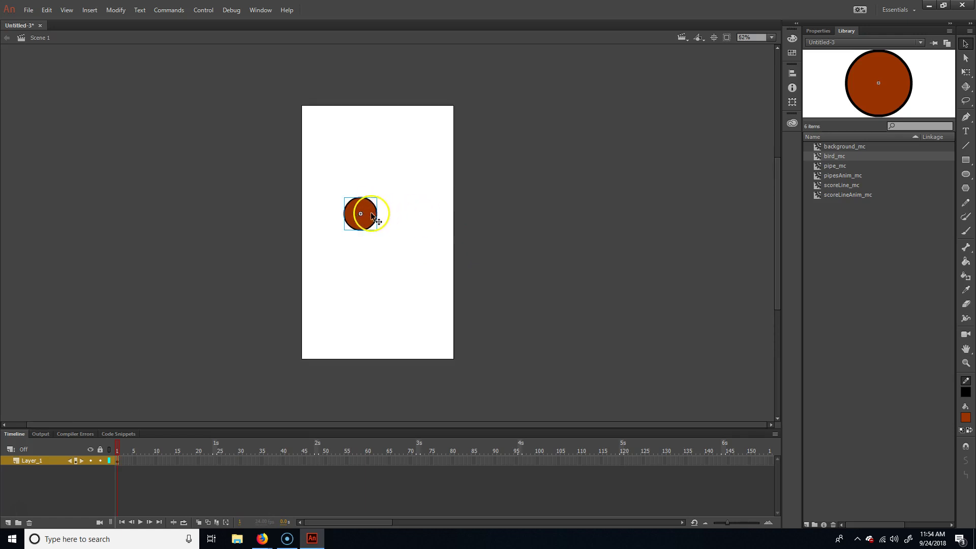
Open the bird_mc instance for editing in place and select its circle artwork.
{"action": "left_click", "coordinate": [392, 217]}
{"action": "left_click", "coordinate": [370, 219]}
{"action": "left_click", "coordinate": [465, 201]}
{"action": "left_click", "coordinate": [356, 217]}
{"action": "left_click", "coordinate": [362, 211]}
{"action": "left_click", "coordinate": [370, 211]}
{"action": "double_click", "coordinate": [374, 216]}
{"action": "left_click", "coordinate": [399, 183]}
{"action": "left_click", "coordinate": [359, 207]}
{"action": "left_click_drag", "start_coordinate": [313, 270], "coordinate": [453, 151]}
{"action": "left_click", "coordinate": [376, 213]}
Insert a keyframe at frame 2 of bird_mc that repeats the circle, and compare both frames.
{"action": "left_click", "coordinate": [120, 462]}
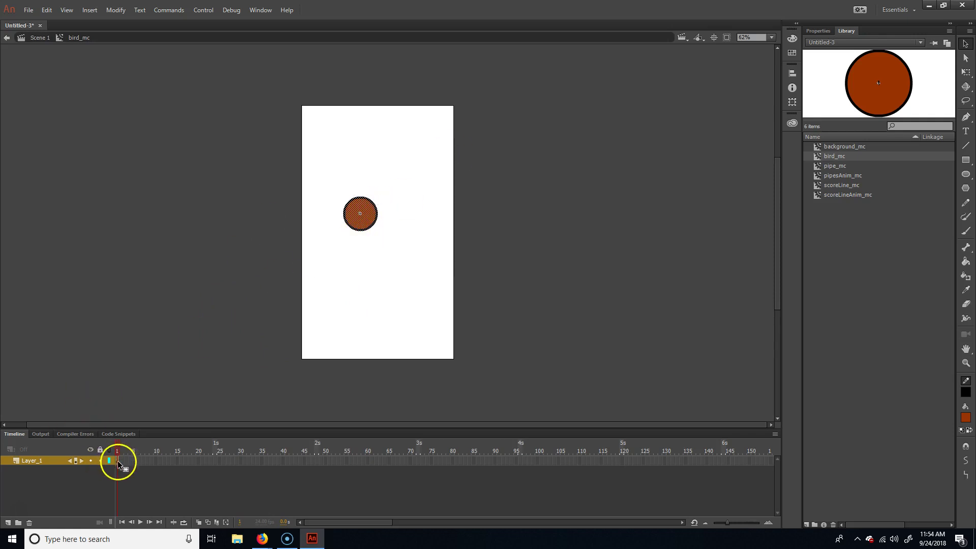
{"action": "left_click", "coordinate": [120, 463]}
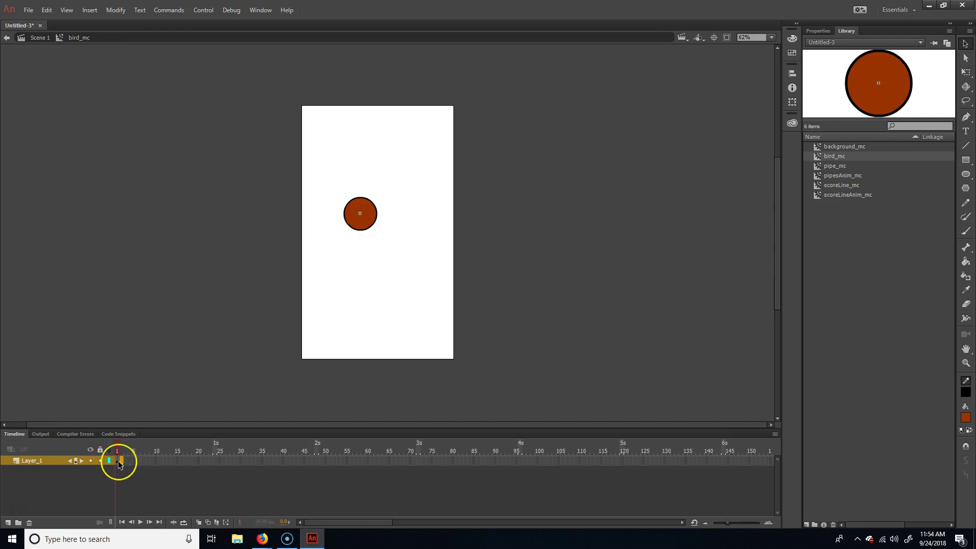
{"action": "mouse_move", "coordinate": [120, 463]}
{"action": "left_mouse_down"}
{"action": "mouse_move", "coordinate": [234, 396]}
{"action": "mouse_move", "coordinate": [433, 146]}
{"action": "mouse_move", "coordinate": [113, 470]}
{"action": "mouse_move", "coordinate": [100, 460]}
{"action": "left_mouse_up"}
{"action": "key", "text": "F6"}
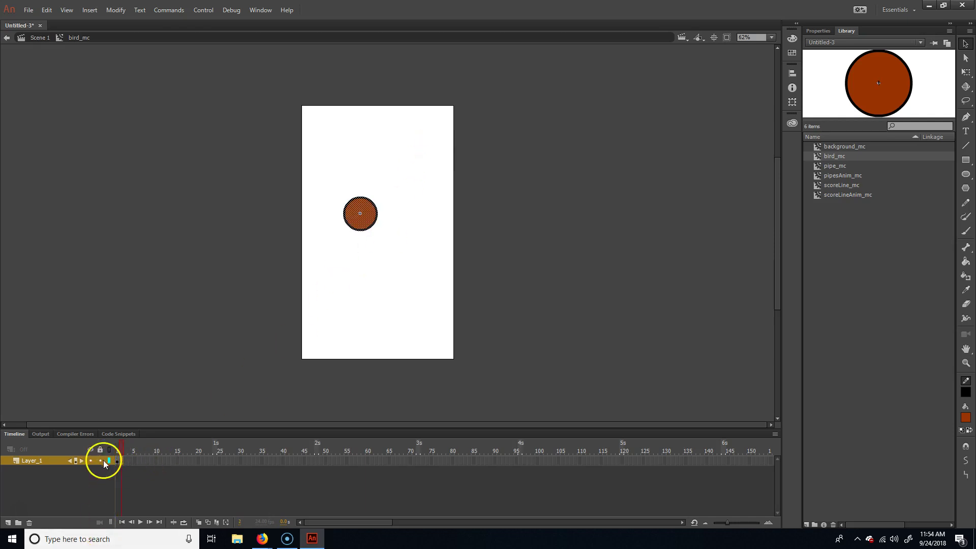
{"action": "left_click", "coordinate": [117, 449]}
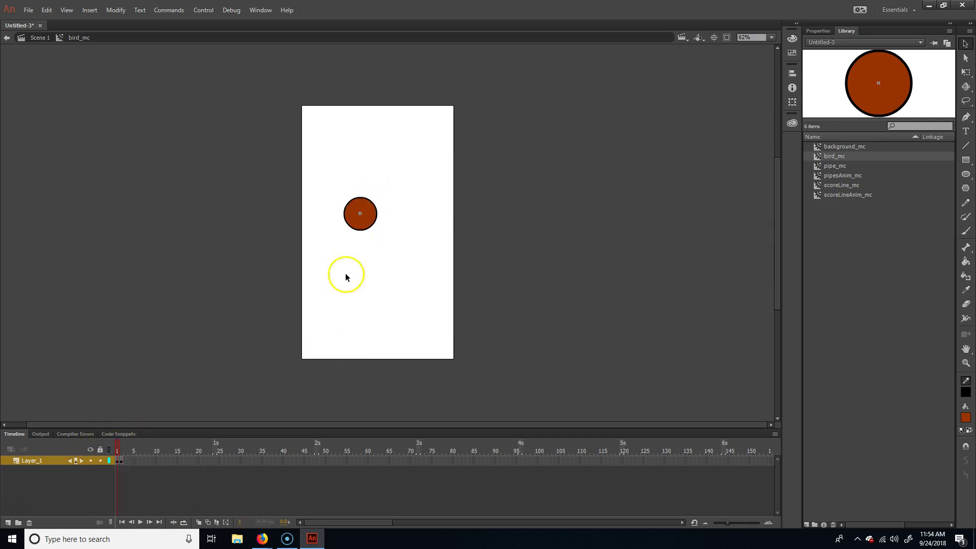
{"action": "left_click", "coordinate": [122, 451]}
{"action": "left_click", "coordinate": [183, 405]}
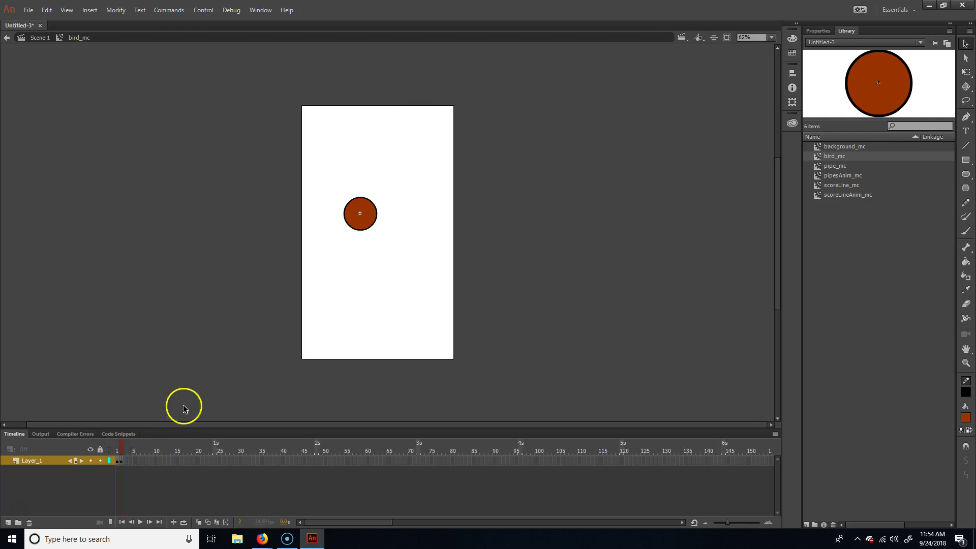
Convert the circle on frame 1 of bird_mc into a movie clip symbol named birdFalling_mc.
{"action": "left_click_drag", "start_coordinate": [437, 168], "coordinate": [303, 265]}
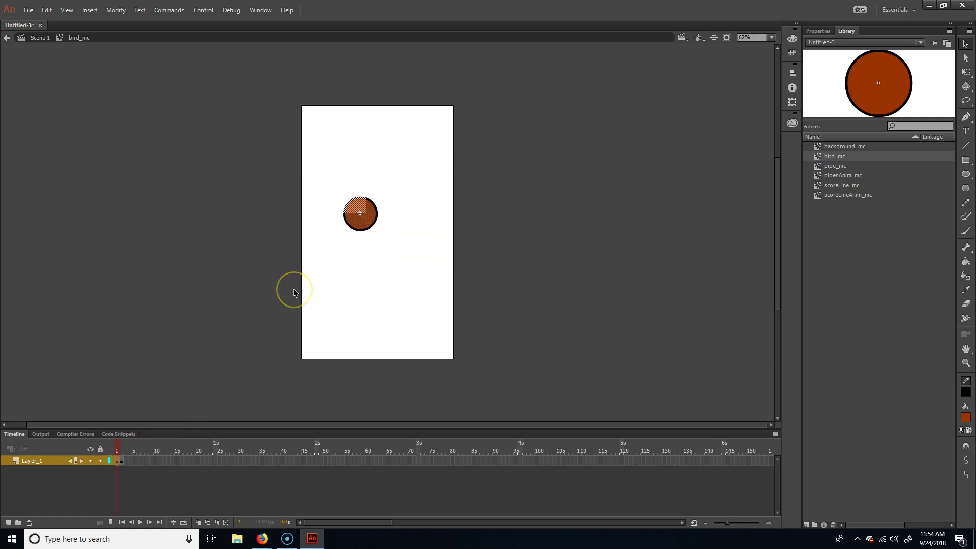
{"action": "key", "text": "F8"}
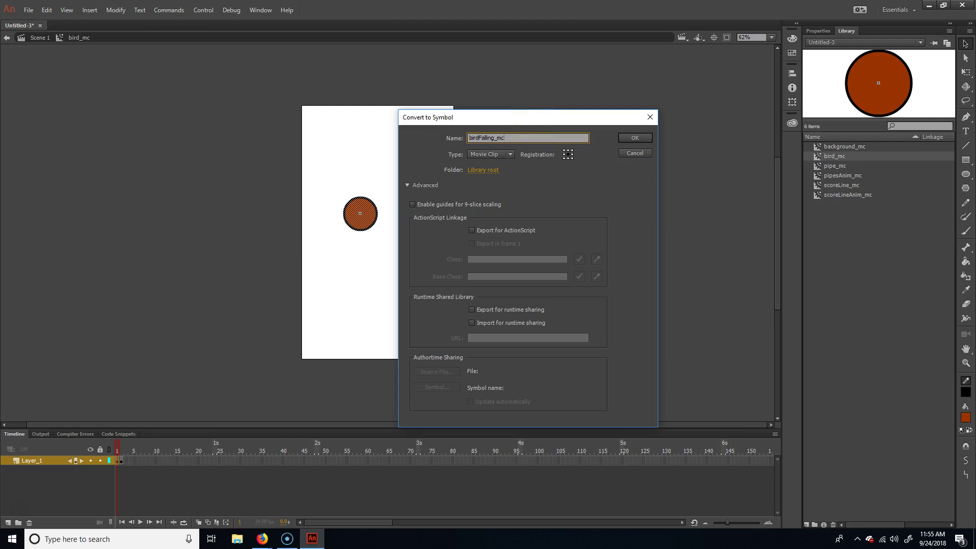
{"action": "type", "text": "birdFalling_mc"}
{"action": "key", "text": "Return"}
Convert the circle on frame 2 of bird_mc into a movie clip symbol named birdFlying_mc.
{"action": "left_click", "coordinate": [124, 450]}
{"action": "key", "text": "F6"}
{"action": "left_click_drag", "start_coordinate": [442, 163], "coordinate": [300, 261]}
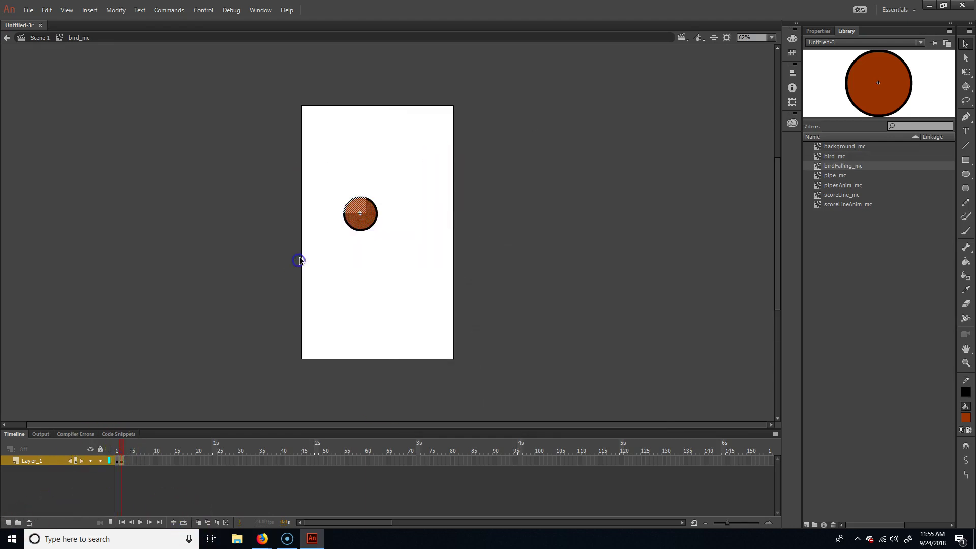
{"action": "key", "text": "F8"}
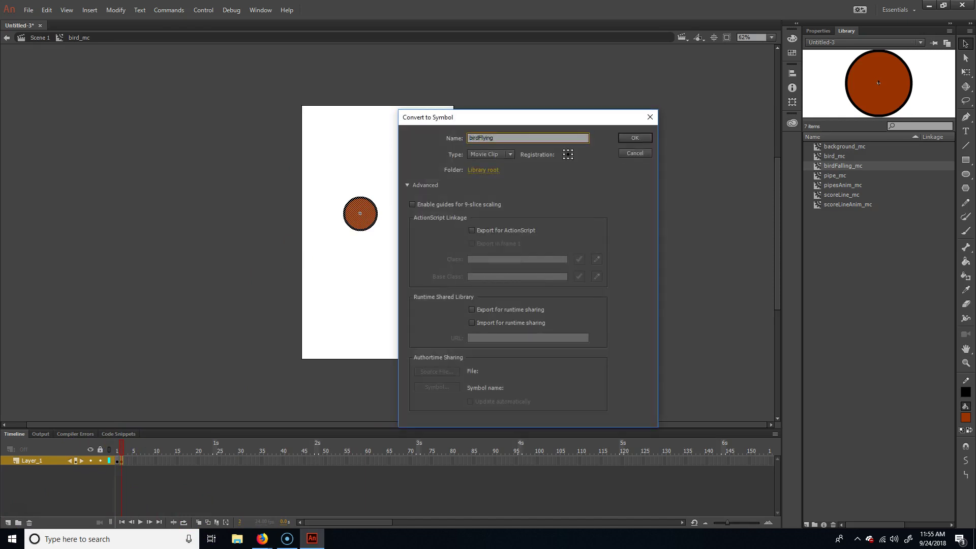
{"action": "type", "text": "birdFlying_mc"}
{"action": "key", "text": "Return"}
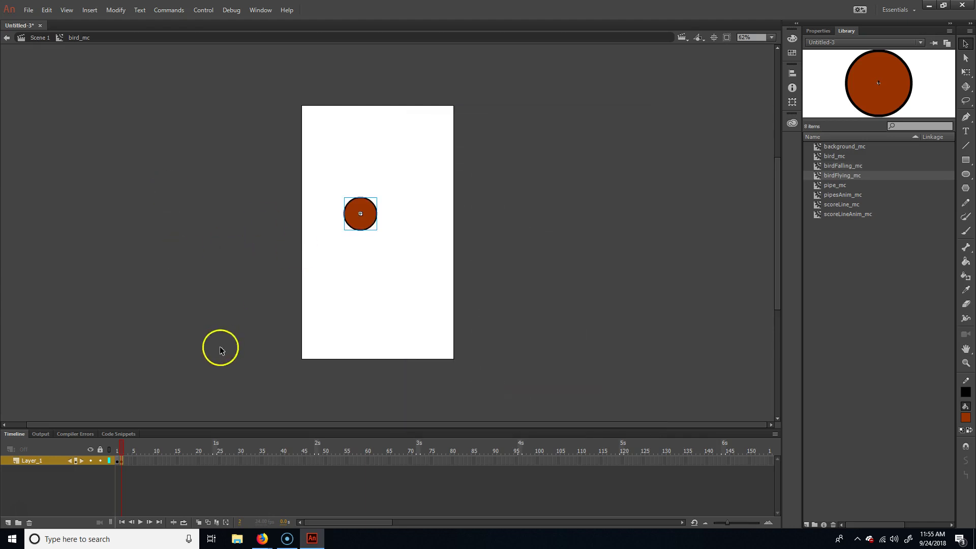
Open the birdFalling_mc clip on frame 1 for editing and add a new layer above the circle's layer.
{"action": "left_click", "coordinate": [119, 451]}
{"action": "left_click", "coordinate": [371, 172]}
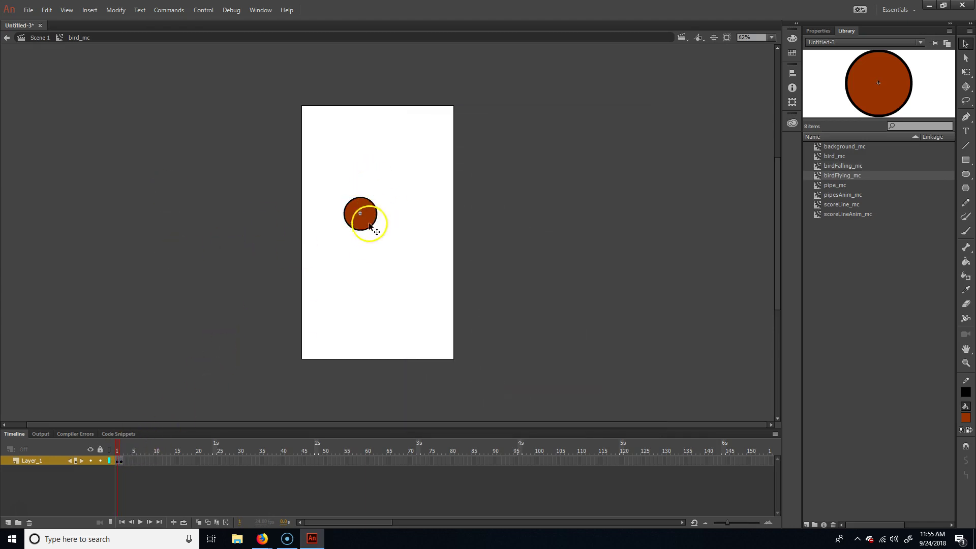
{"action": "double_click", "coordinate": [373, 219]}
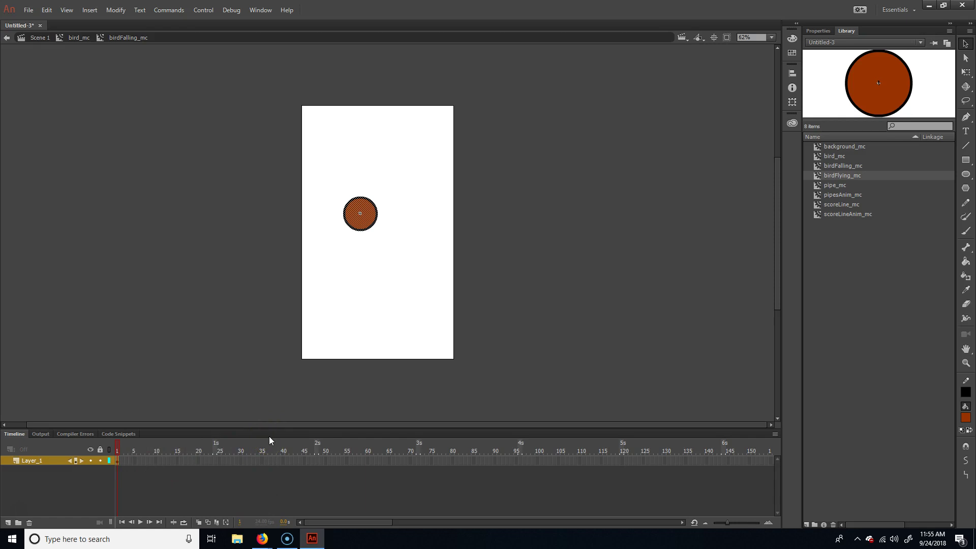
{"action": "left_click", "coordinate": [297, 385]}
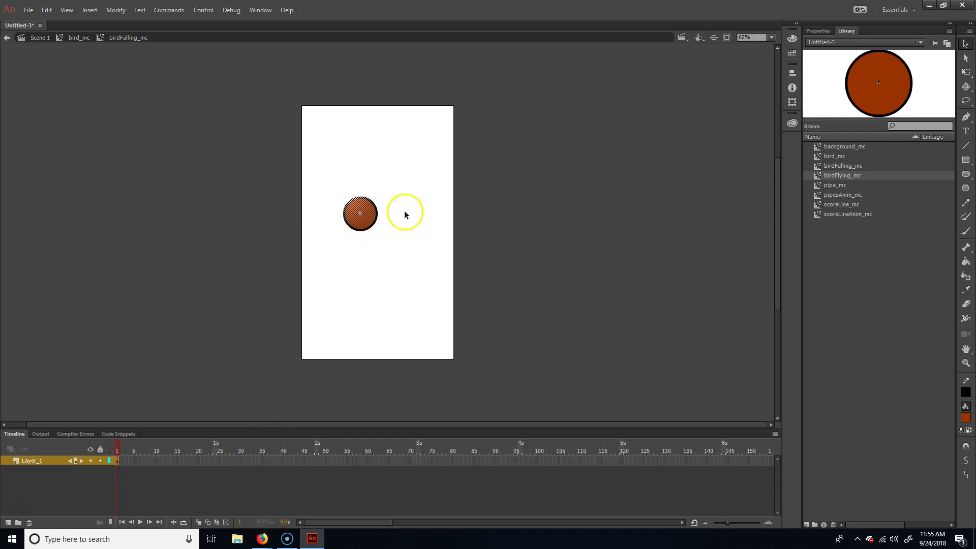
{"action": "left_click", "coordinate": [8, 523]}
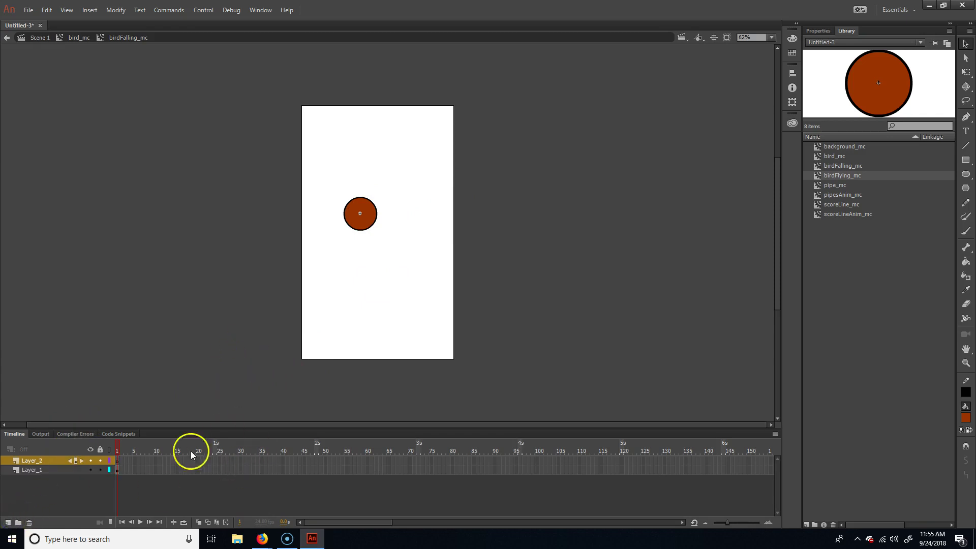
Draw a black-outlined rectangle with a golden-brown fill, about 48 by 80 px, beside the circle on Layer_2.
{"action": "left_click", "coordinate": [967, 161]}
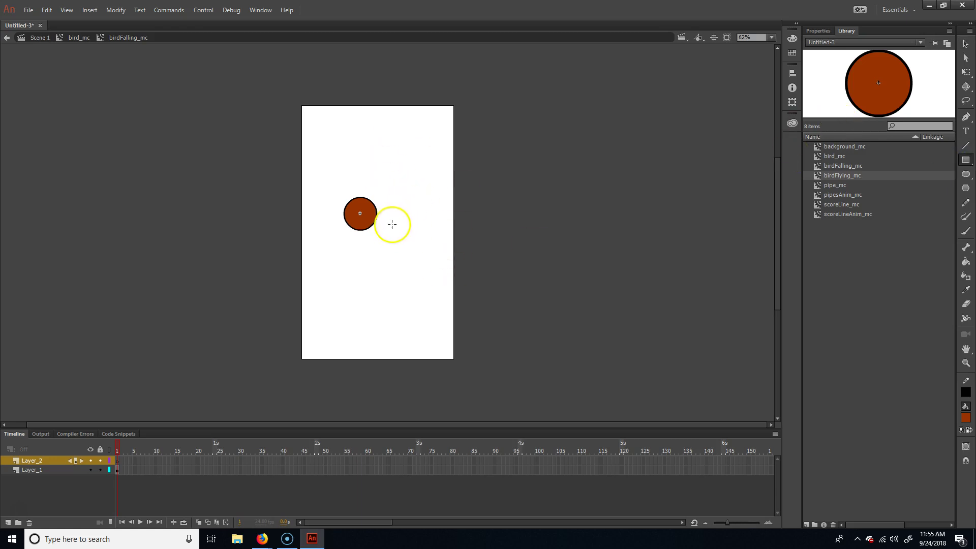
{"action": "left_click", "coordinate": [819, 31]}
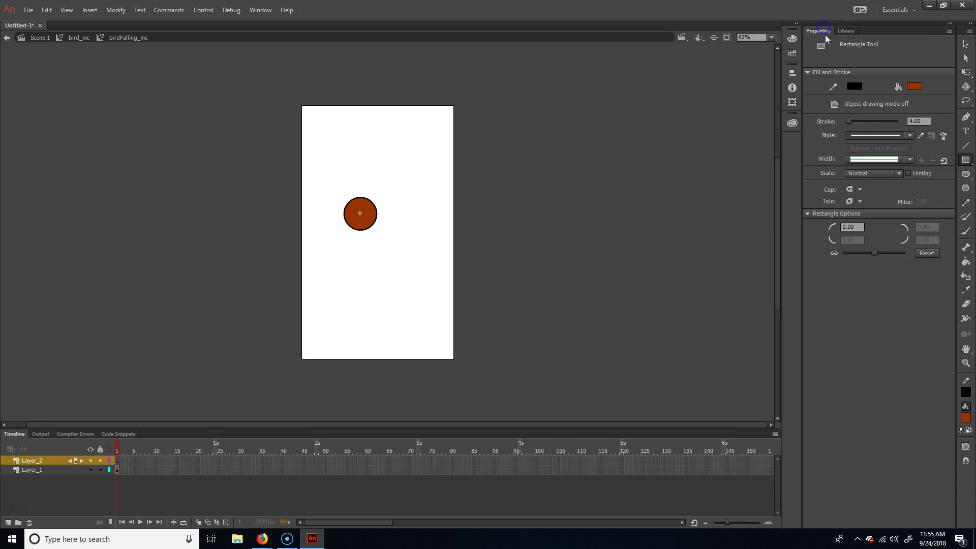
{"action": "left_click", "coordinate": [914, 87]}
{"action": "left_click", "coordinate": [907, 64]}
{"action": "left_click", "coordinate": [919, 87]}
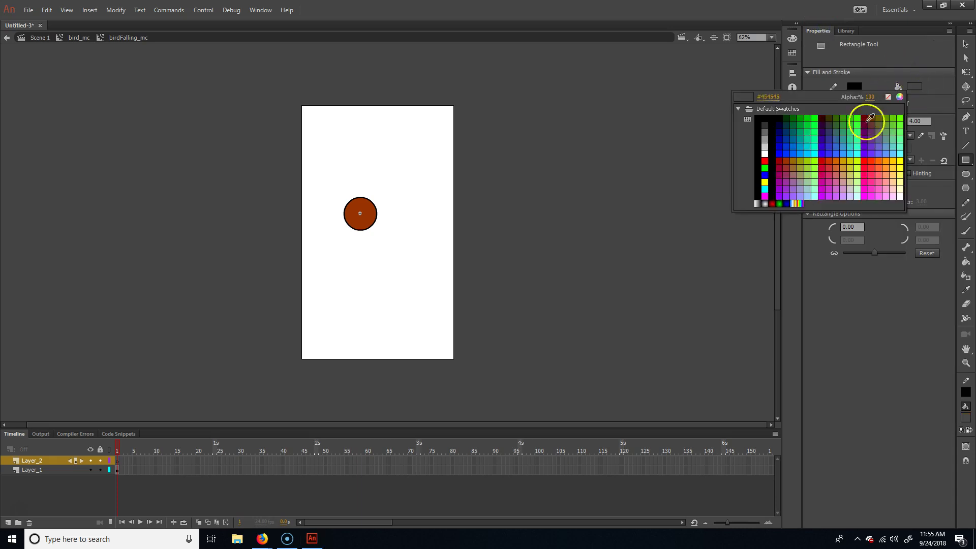
{"action": "left_click", "coordinate": [790, 161]}
{"action": "left_click", "coordinate": [910, 87]}
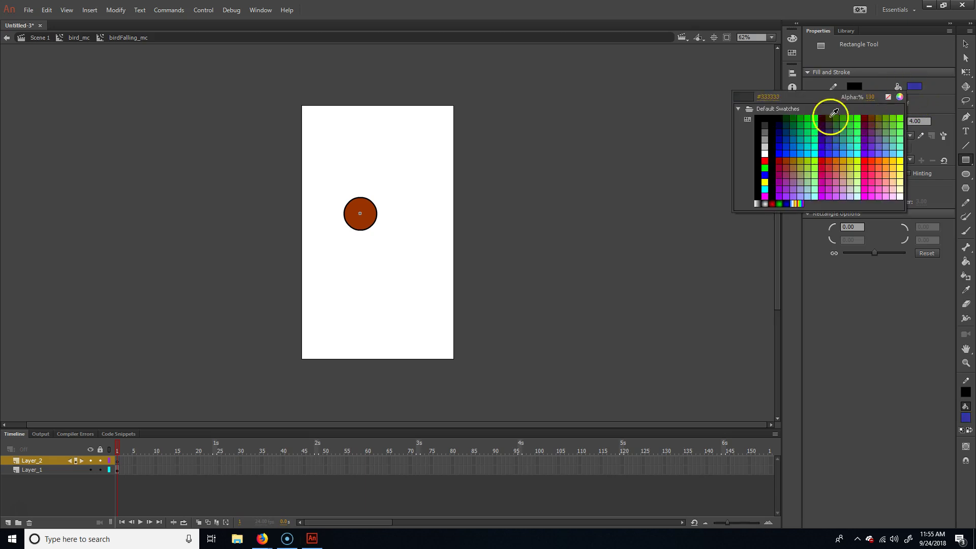
{"action": "left_click", "coordinate": [799, 162]}
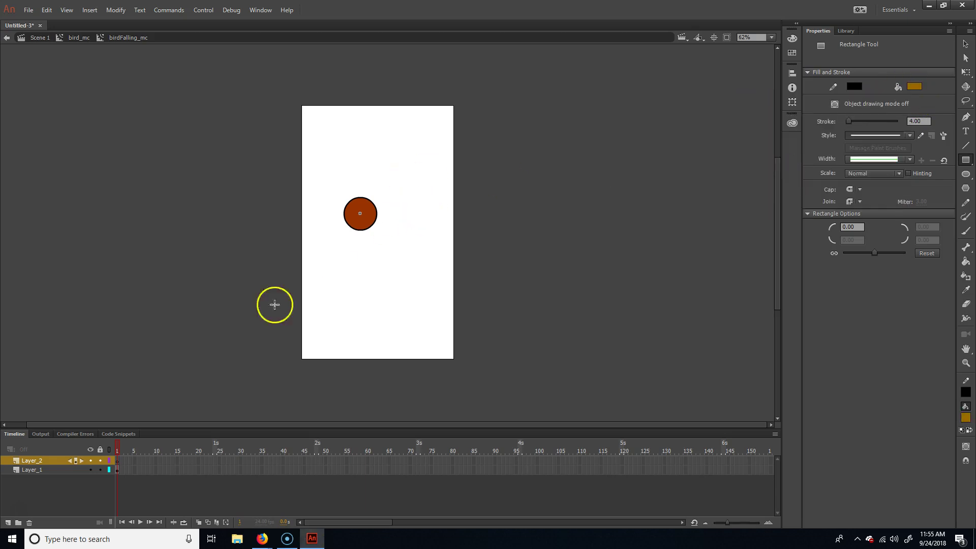
{"action": "left_click_drag", "start_coordinate": [399, 229], "coordinate": [416, 204]}
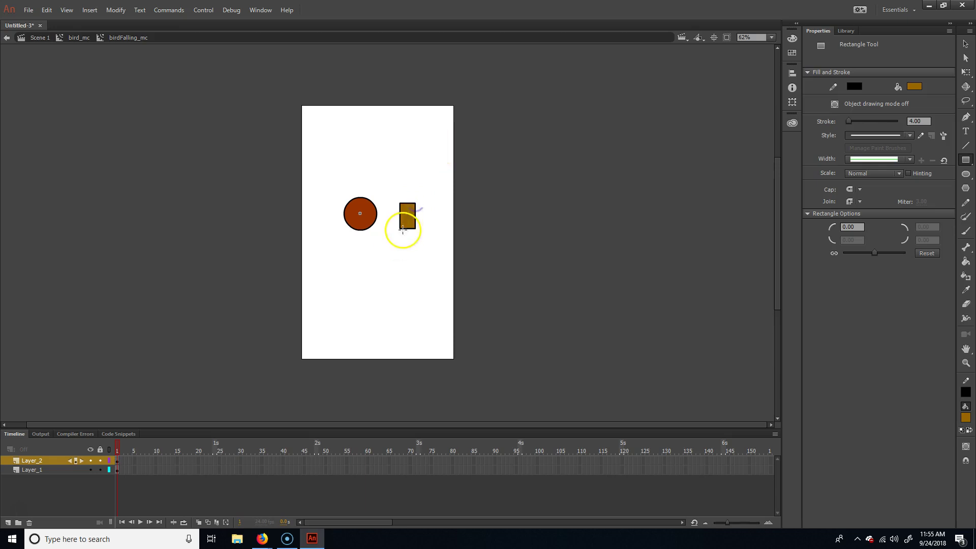
Move the whole rectangle, fill and outline, onto the upper-left part of the circle as a wing.
{"action": "key", "text": "v"}
{"action": "left_click", "coordinate": [408, 221]}
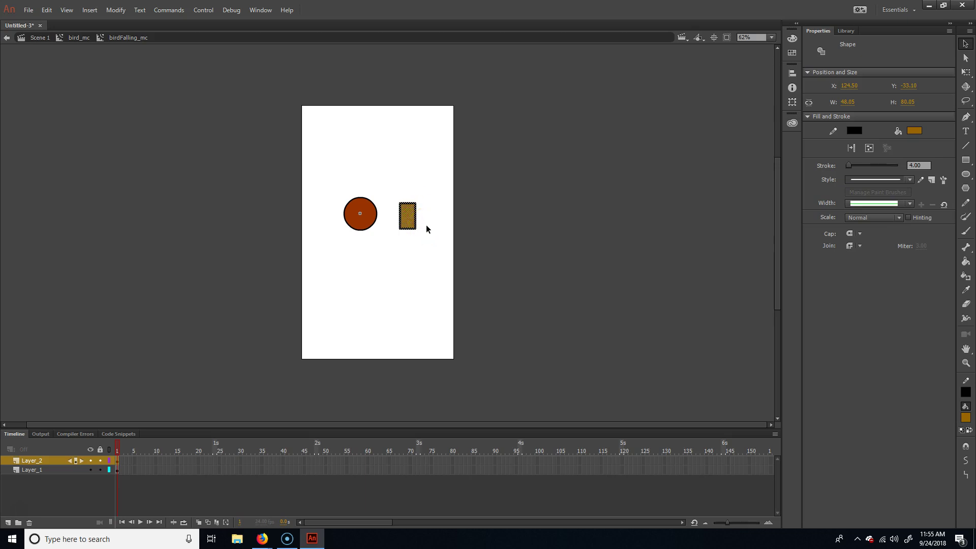
{"action": "left_click", "coordinate": [362, 213]}
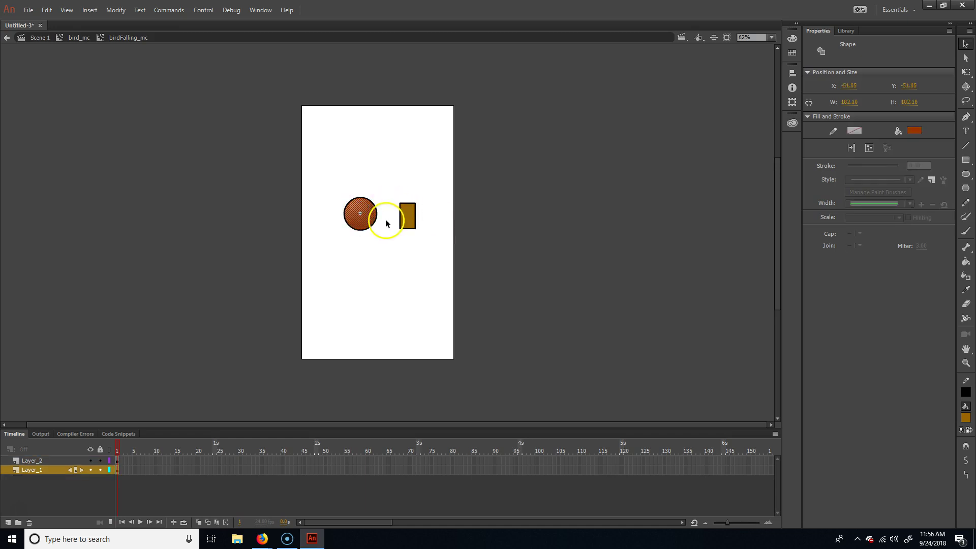
{"action": "left_click", "coordinate": [385, 218]}
{"action": "left_click", "coordinate": [410, 217]}
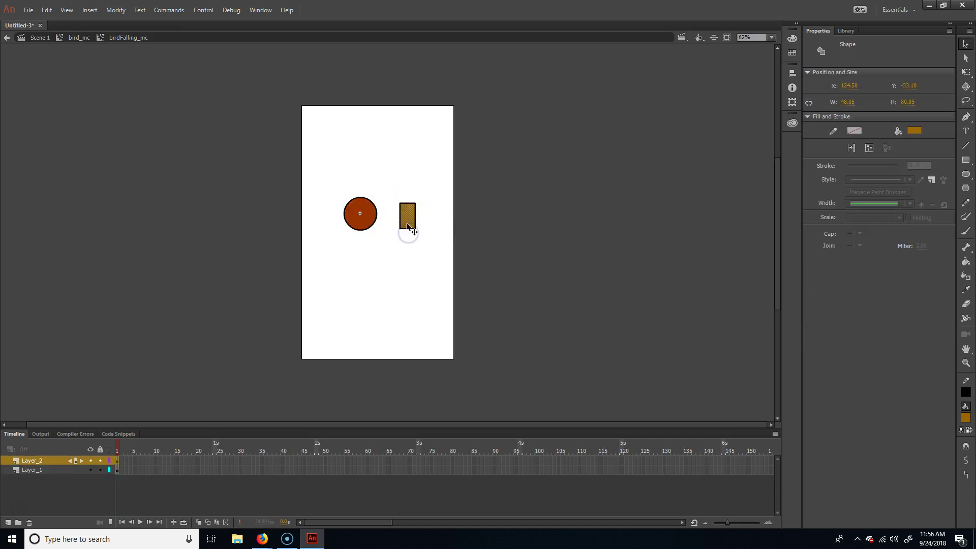
{"action": "left_click_drag", "start_coordinate": [410, 220], "coordinate": [355, 198]}
Skew the wing's upper edge leftwards with Free Transform, shift its pivot to the lower end, and rotate it counterclockwise on the circle.
{"action": "key", "text": "q"}
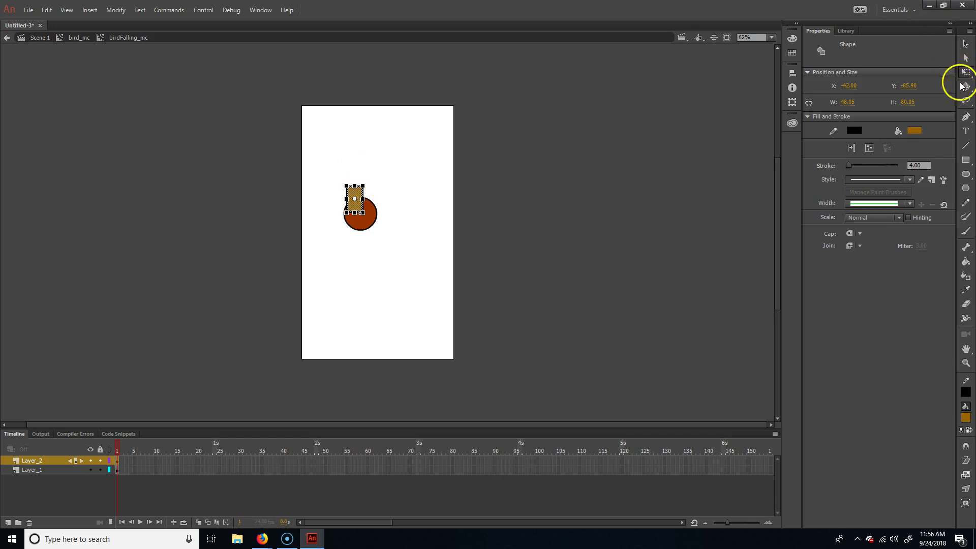
{"action": "left_click_drag", "start_coordinate": [351, 186], "coordinate": [341, 187]}
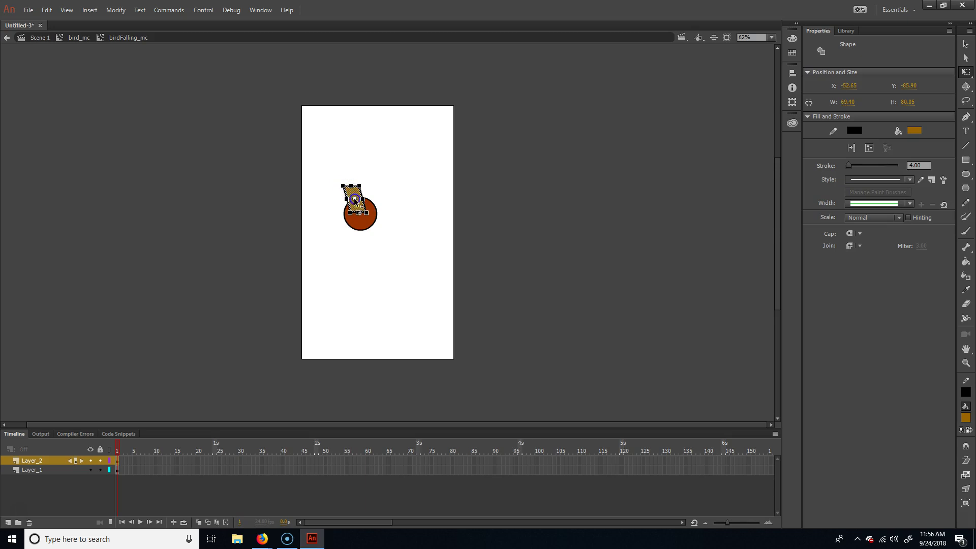
{"action": "left_click", "coordinate": [349, 183]}
{"action": "left_click", "coordinate": [357, 206]}
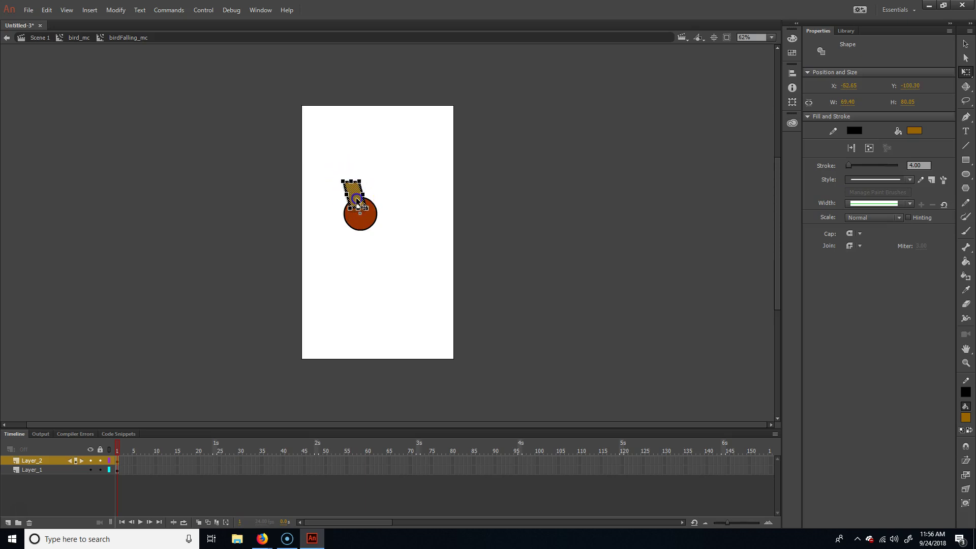
{"action": "left_click_drag", "start_coordinate": [356, 197], "coordinate": [320, 201]}
{"action": "left_click", "coordinate": [335, 237]}
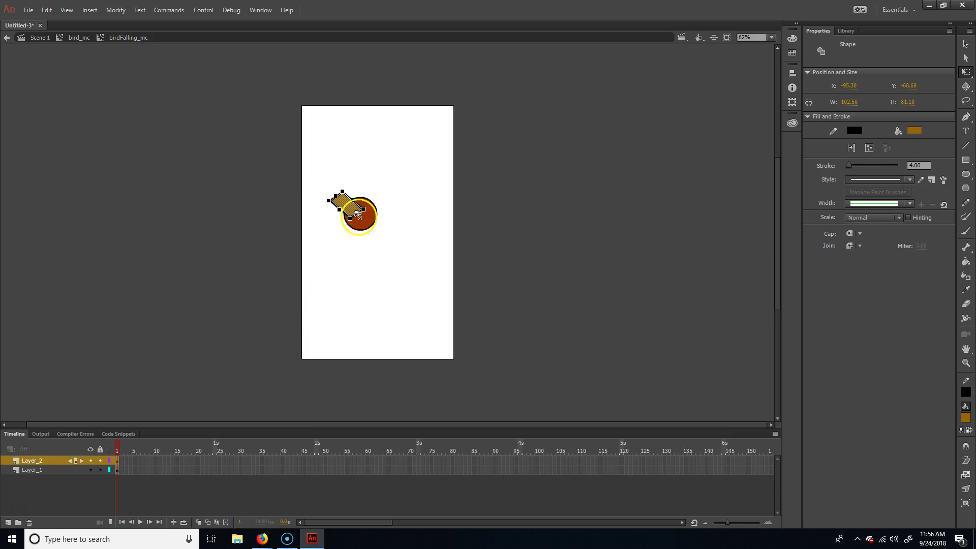
Insert a keyframe at frame 3 of Layer_2 and rotate the wing clockwise about its lower end to a steeper angle.
{"action": "mouse_move", "coordinate": [122, 467]}
{"action": "left_mouse_down"}
{"action": "mouse_move", "coordinate": [134, 466]}
{"action": "mouse_move", "coordinate": [127, 463]}
{"action": "left_mouse_up"}
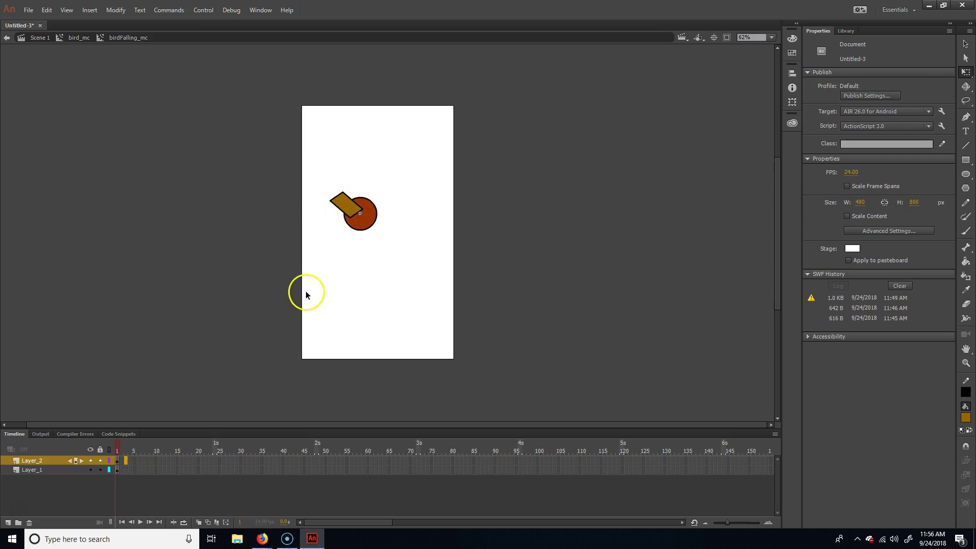
{"action": "key", "text": "period"}
{"action": "key", "text": "period"}
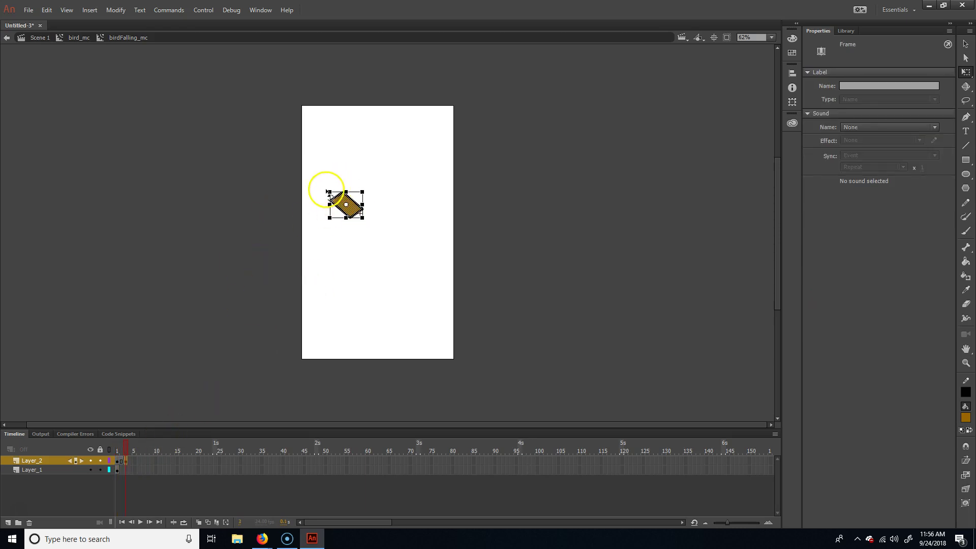
{"action": "mouse_move", "coordinate": [334, 191]}
{"action": "left_mouse_down"}
{"action": "mouse_move", "coordinate": [343, 182]}
{"action": "mouse_move", "coordinate": [331, 225]}
{"action": "mouse_move", "coordinate": [341, 211]}
{"action": "mouse_move", "coordinate": [323, 185]}
{"action": "mouse_move", "coordinate": [333, 176]}
{"action": "left_mouse_up"}
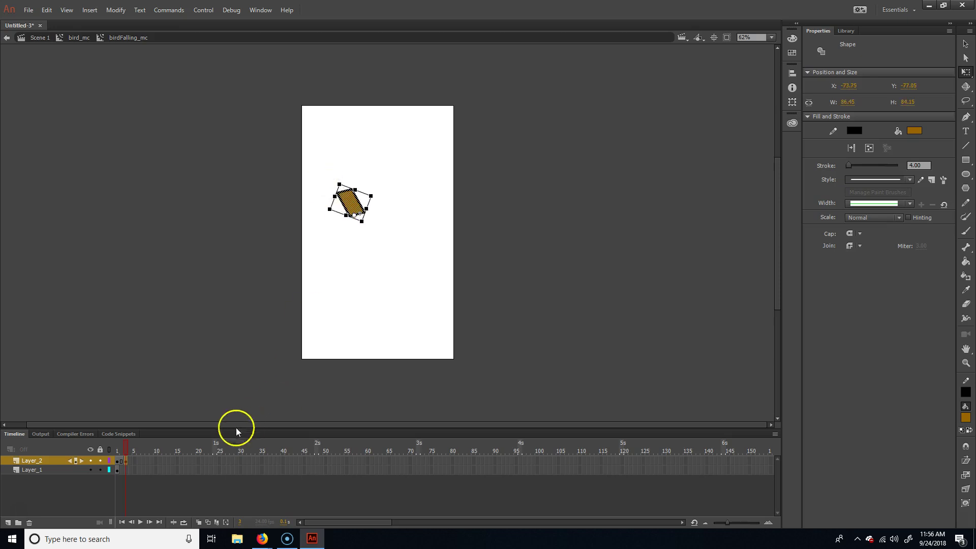
Insert a keyframe at frame 5 of Layer_2 and rotate the wing slightly further clockwise.
{"action": "left_click", "coordinate": [133, 463]}
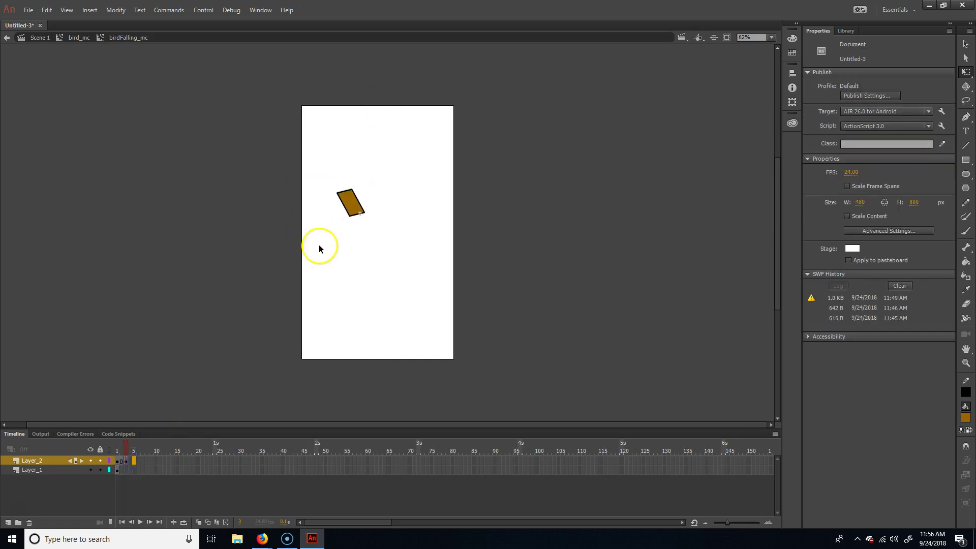
{"action": "left_click", "coordinate": [358, 196]}
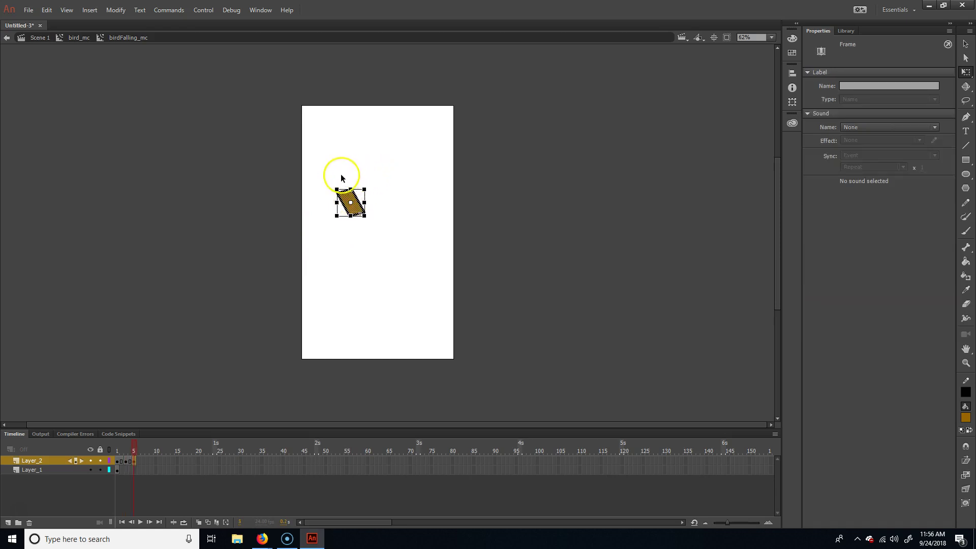
{"action": "left_click_drag", "start_coordinate": [337, 183], "coordinate": [337, 179]}
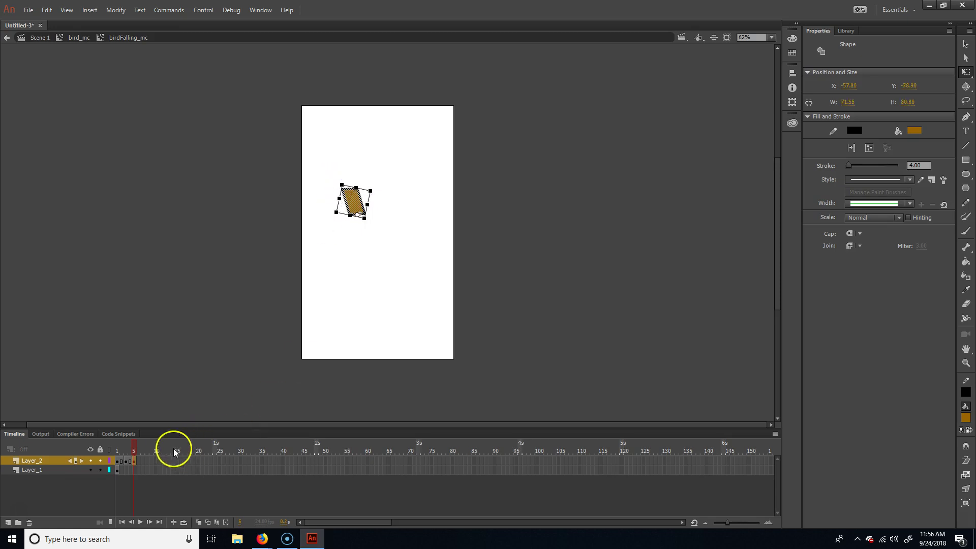
Insert a keyframe at frame 7 of Layer_2 and rotate the wing counterclockwise about its lower end.
{"action": "left_click_drag", "start_coordinate": [133, 453], "coordinate": [159, 416]}
{"action": "left_click", "coordinate": [143, 462]}
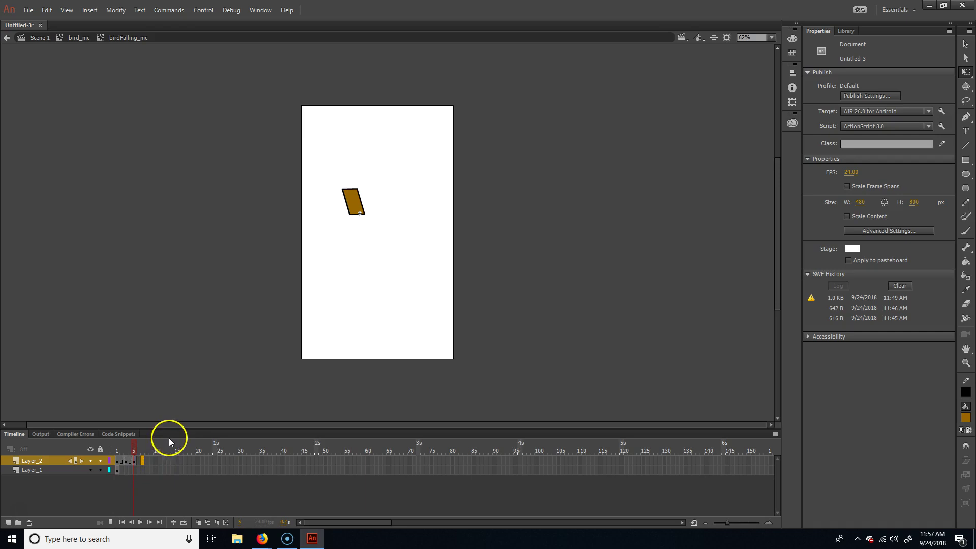
{"action": "key", "text": "F6"}
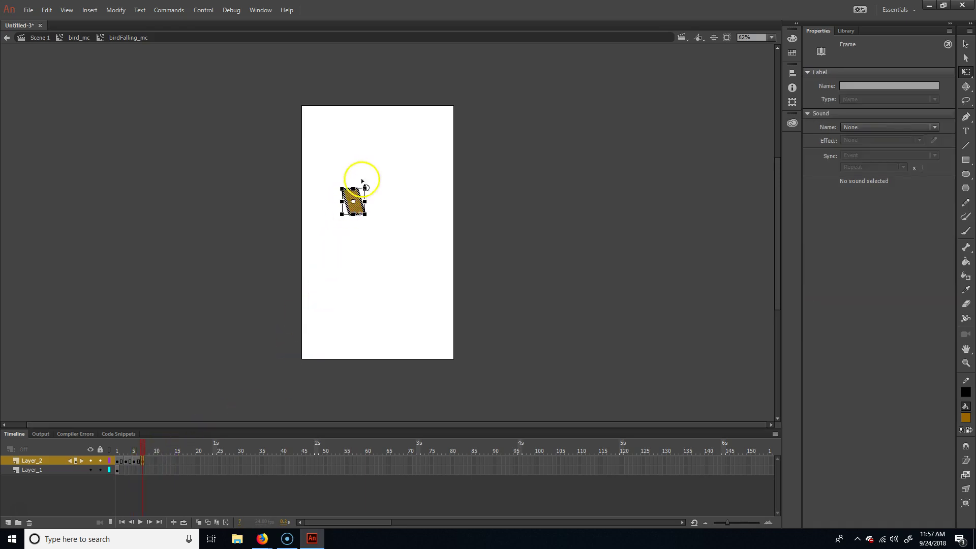
{"action": "left_click", "coordinate": [355, 206]}
{"action": "left_click_drag", "start_coordinate": [357, 218], "coordinate": [329, 189]}
Extend Layer_2 to frame 8 and scrub through the wing's keyframes to check the motion.
{"action": "left_click", "coordinate": [115, 448]}
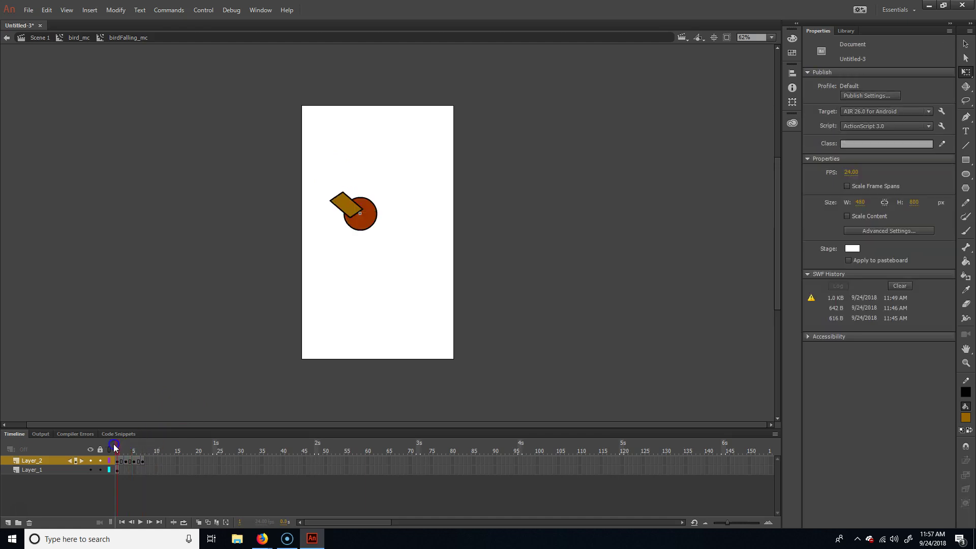
{"action": "left_click_drag", "start_coordinate": [104, 437], "coordinate": [68, 443]}
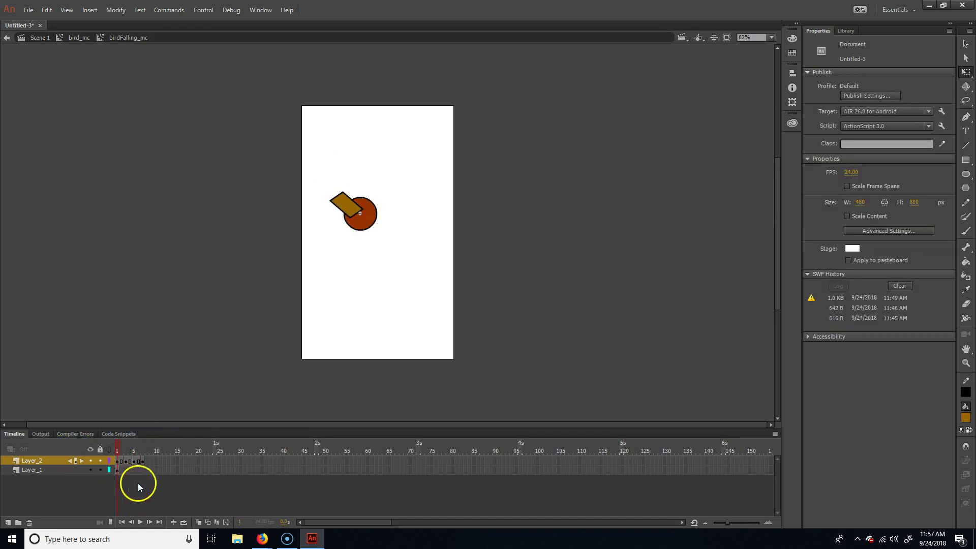
{"action": "left_click", "coordinate": [148, 460]}
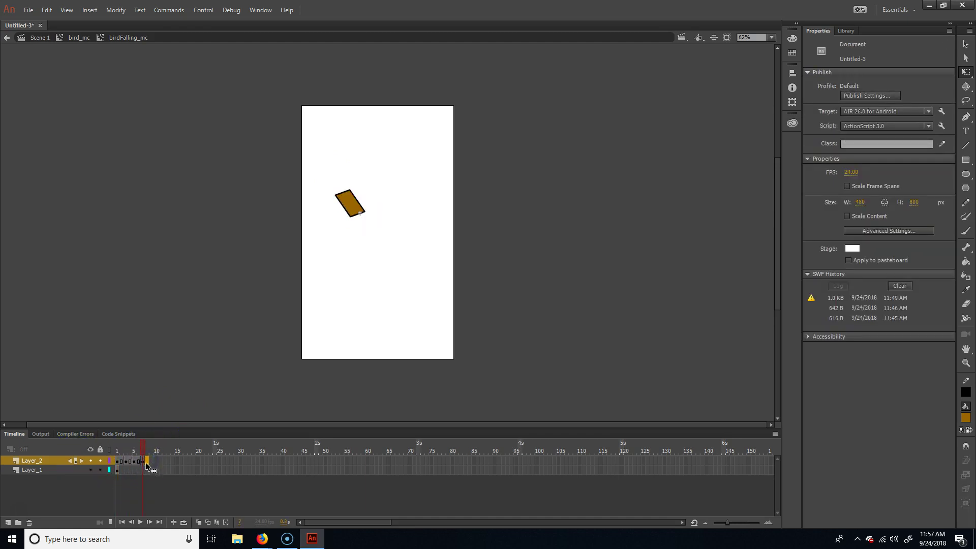
{"action": "left_click", "coordinate": [142, 462]}
{"action": "left_click", "coordinate": [116, 447]}
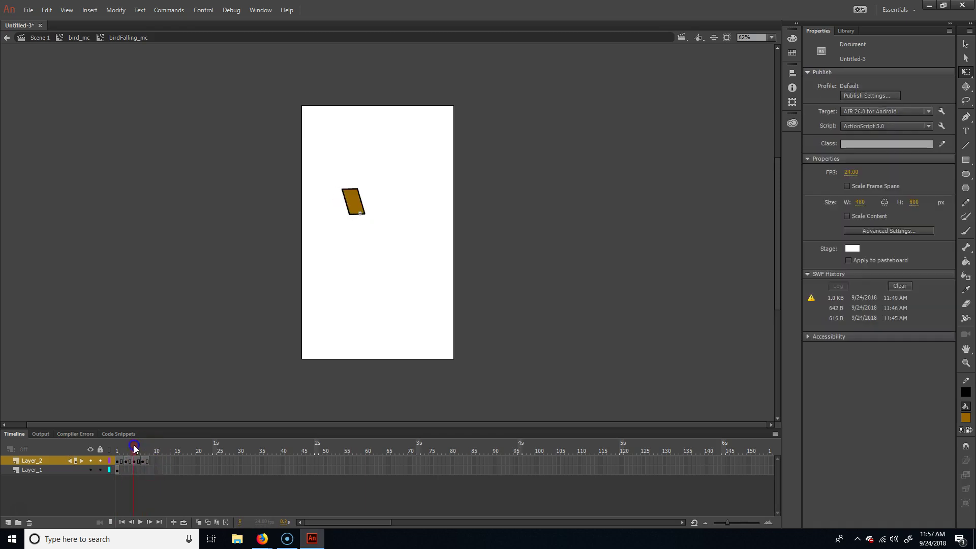
{"action": "left_click_drag", "start_coordinate": [118, 448], "coordinate": [146, 447]}
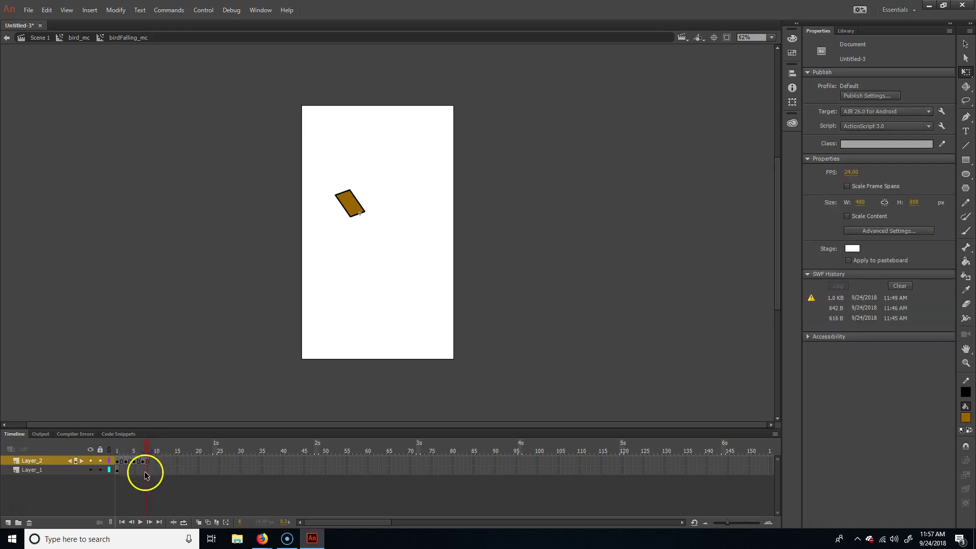
Insert a frame at frame 8 of Layer_1 so the circle lasts as long as the wing.
{"action": "left_click", "coordinate": [148, 472]}
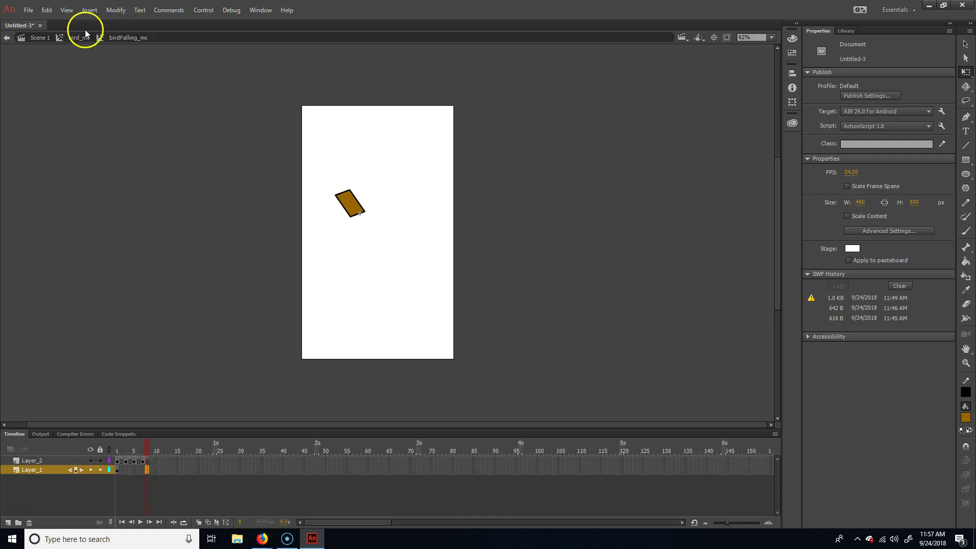
{"action": "right_click", "coordinate": [147, 469]}
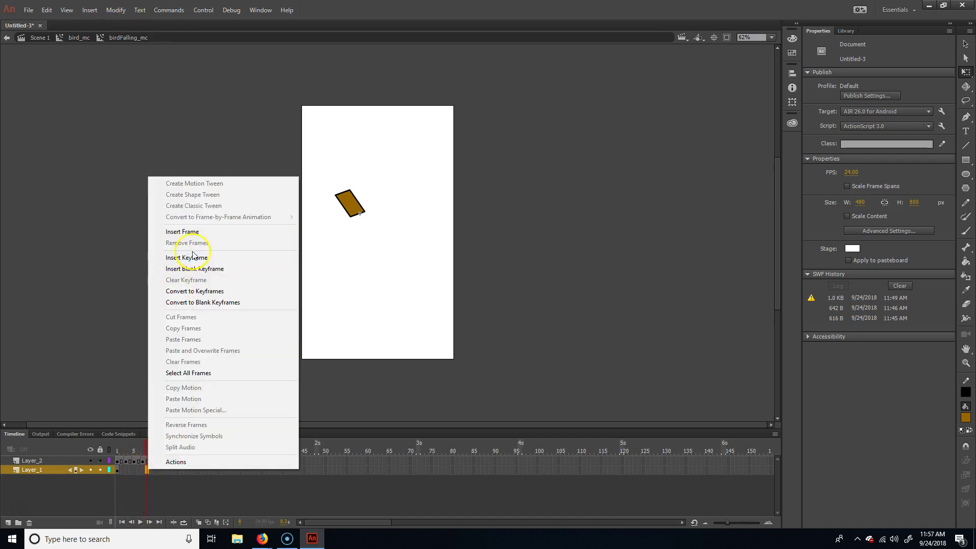
{"action": "left_click", "coordinate": [203, 230]}
Turn on looping for the timeline and play the falling bird animation.
{"action": "left_click_drag", "start_coordinate": [148, 447], "coordinate": [105, 442]}
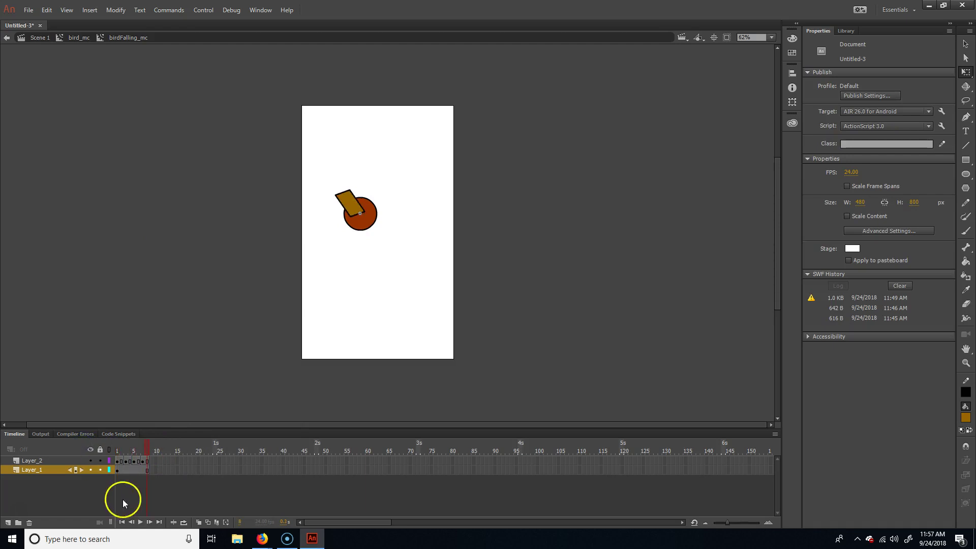
{"action": "left_click", "coordinate": [182, 521]}
{"action": "key", "text": "Return"}
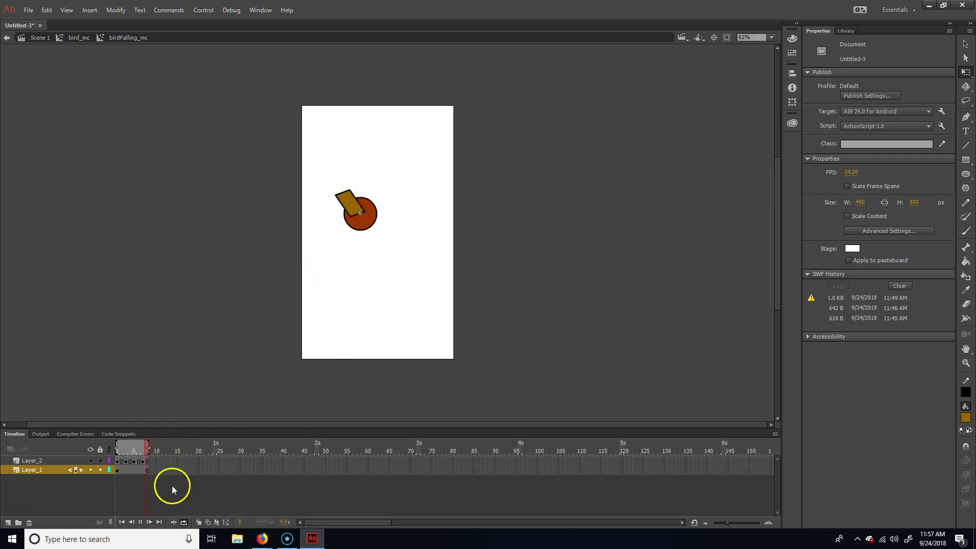
{"action": "key", "text": "Return"}
Return to bird_mc, open the birdFlying_mc clip on frame 2 for editing, and add a new layer above the circle.
{"action": "left_click", "coordinate": [77, 38]}
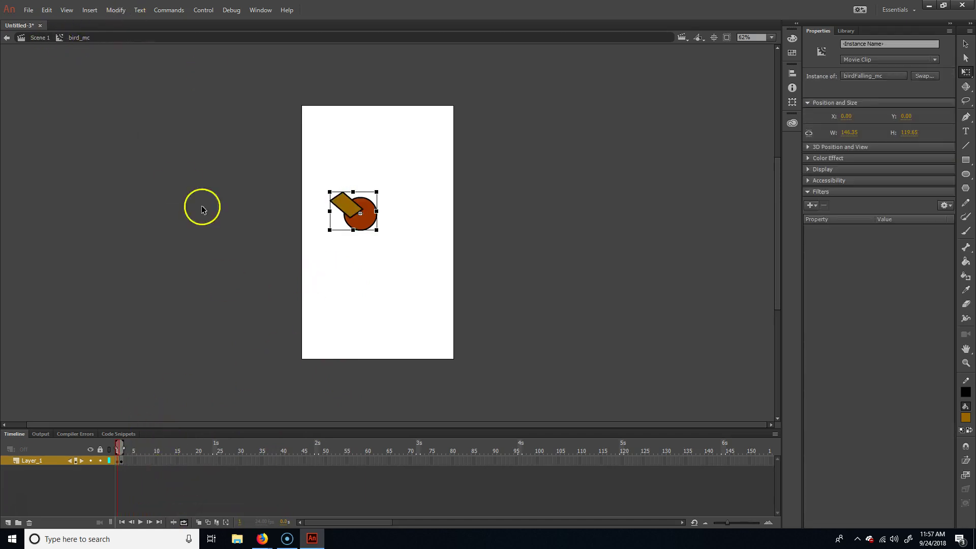
{"action": "left_click", "coordinate": [122, 461]}
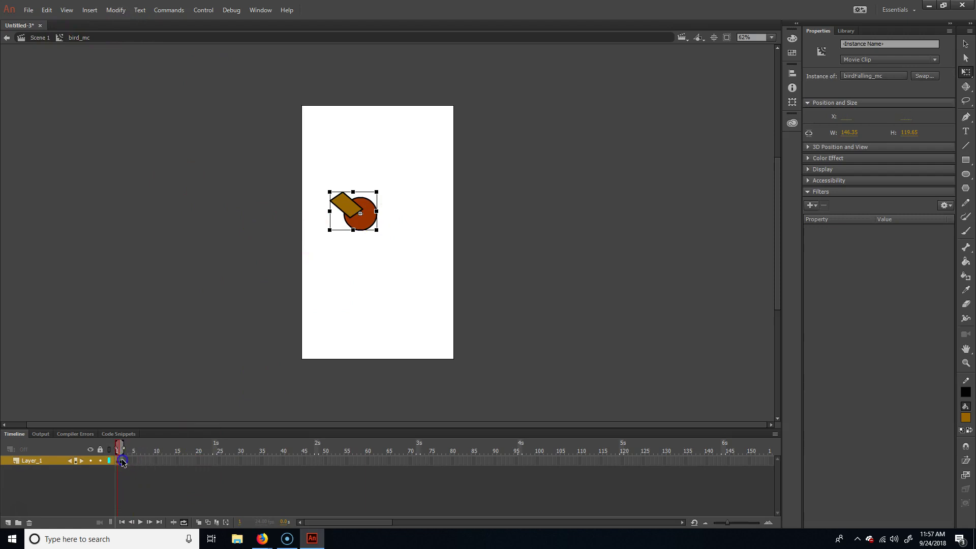
{"action": "double_click", "coordinate": [372, 206]}
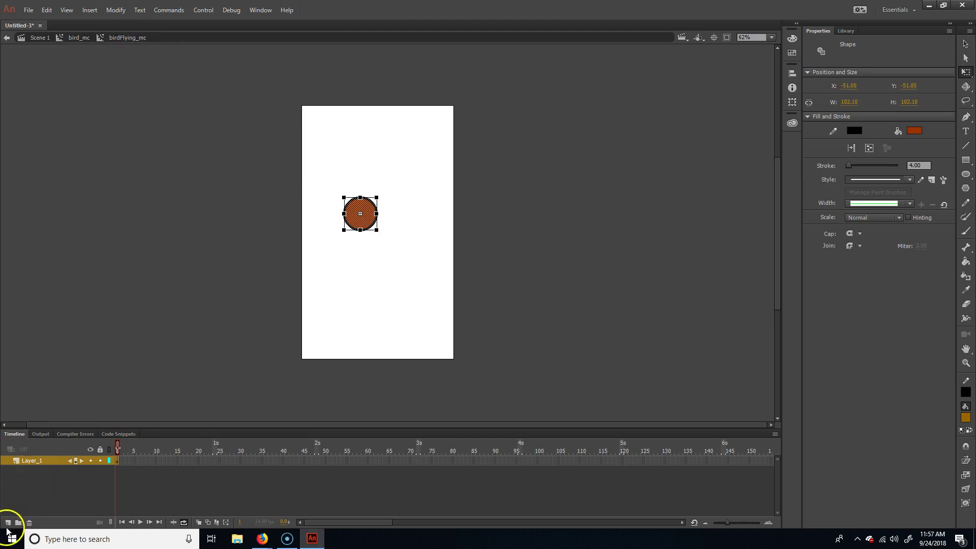
{"action": "left_click", "coordinate": [8, 523]}
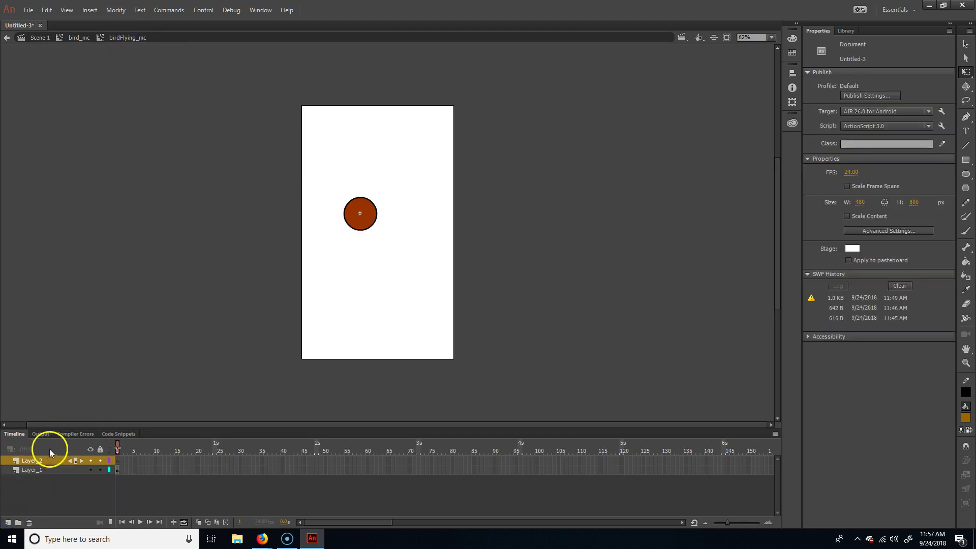
Draw a black-outlined brown rectangle about 56 by 88 px on Layer_2 and move it over the circle's upper half.
{"action": "left_click", "coordinate": [966, 159]}
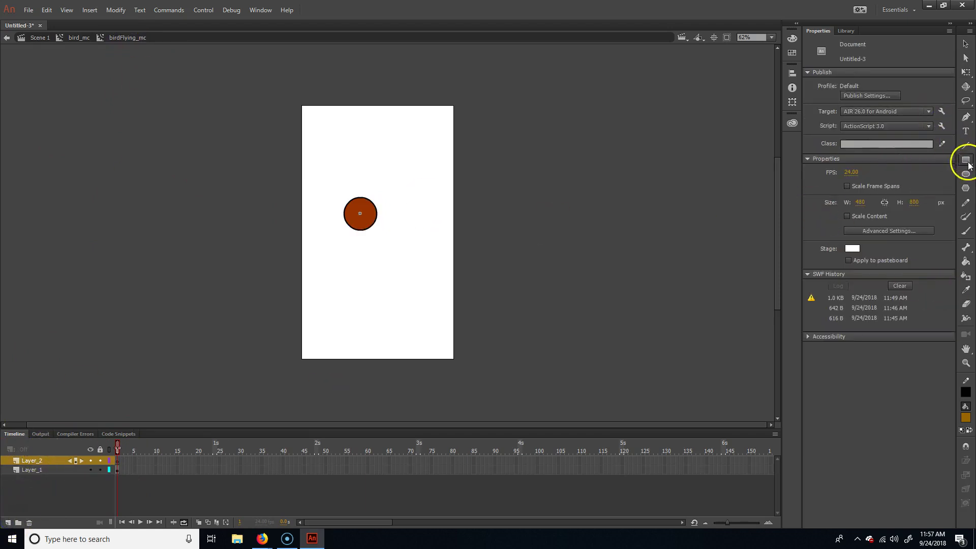
{"action": "left_click_drag", "start_coordinate": [398, 230], "coordinate": [416, 201]}
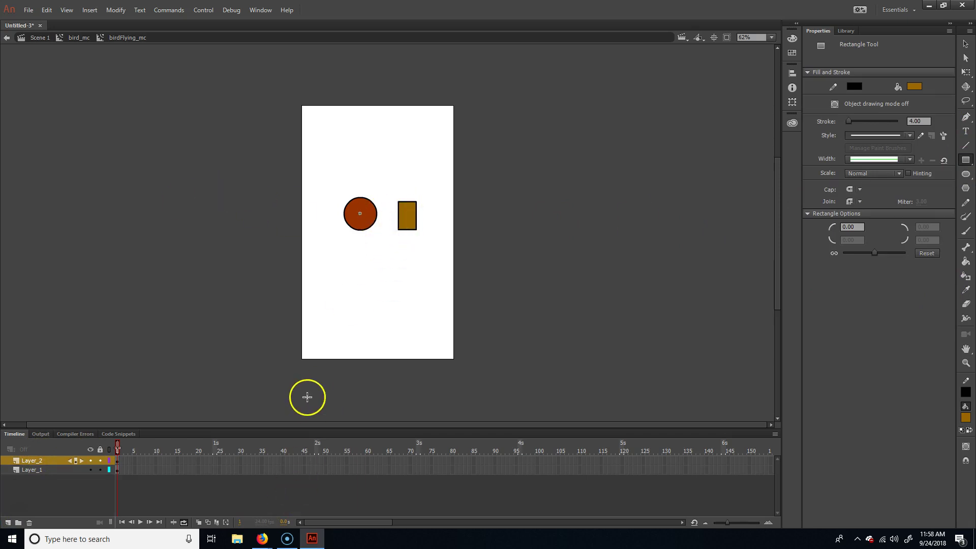
{"action": "key", "text": "v"}
{"action": "left_click", "coordinate": [406, 221]}
{"action": "left_click_drag", "start_coordinate": [410, 220], "coordinate": [358, 204]}
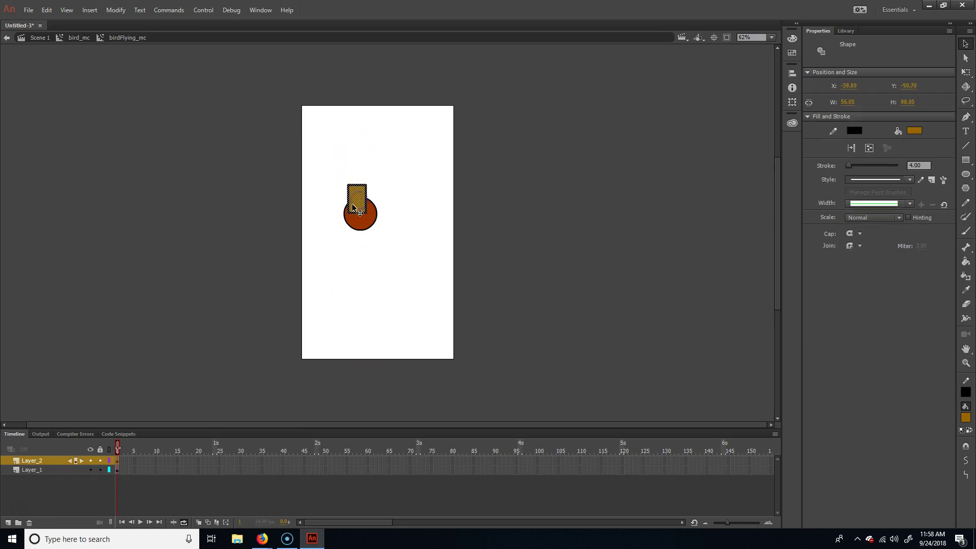
Shift the wing's Free Transform pivot to its lower edge and skew the upper edge leftwards.
{"action": "key", "text": "q"}
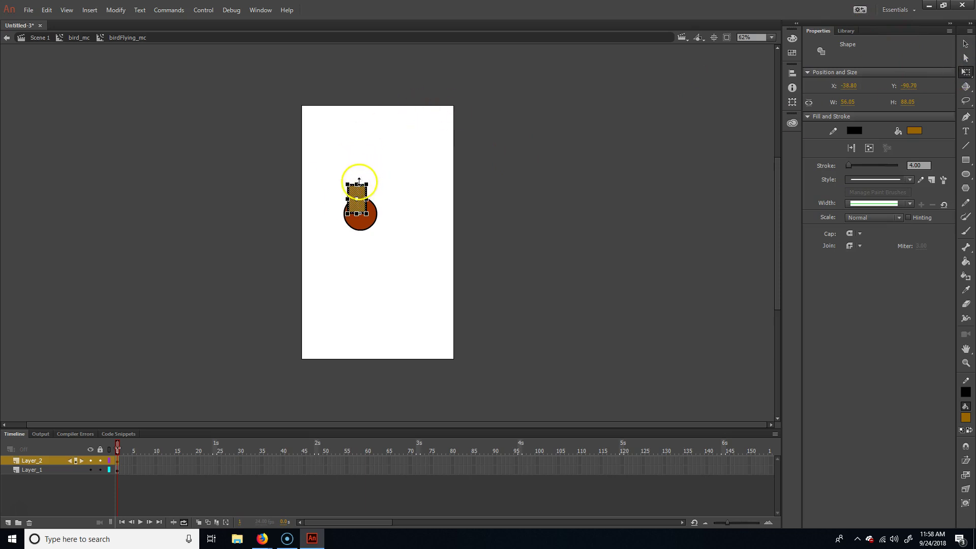
{"action": "key", "text": "ctrl+2"}
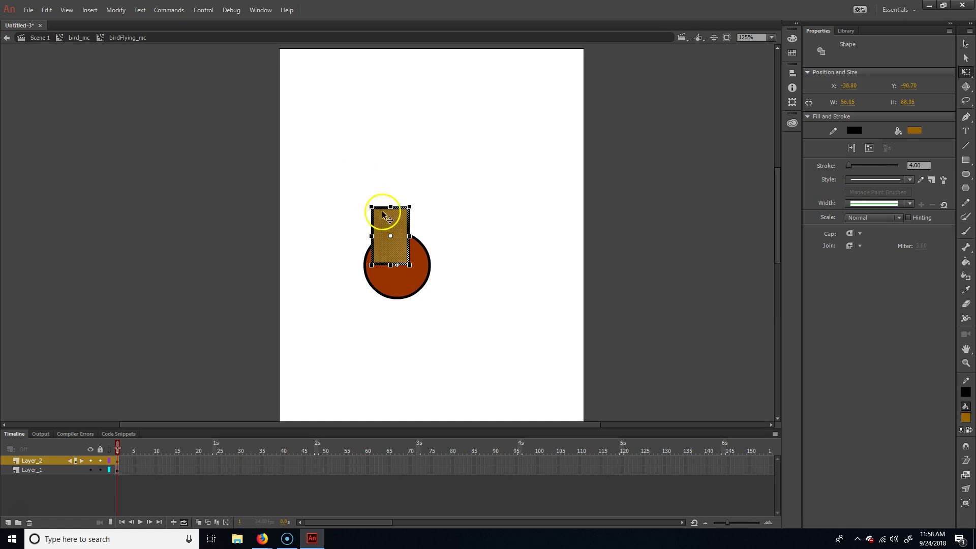
{"action": "left_click_drag", "start_coordinate": [382, 207], "coordinate": [372, 209]}
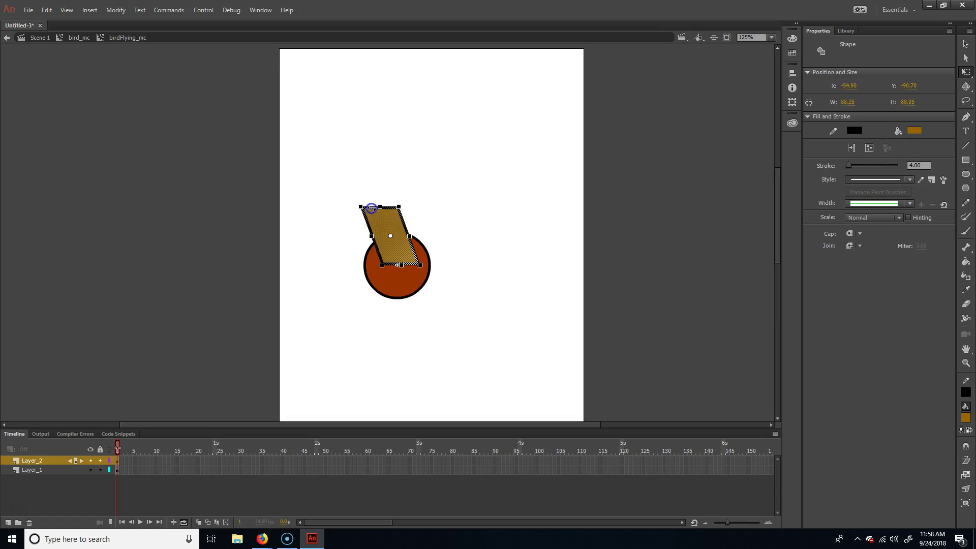
{"action": "key", "text": "ctrl+z"}
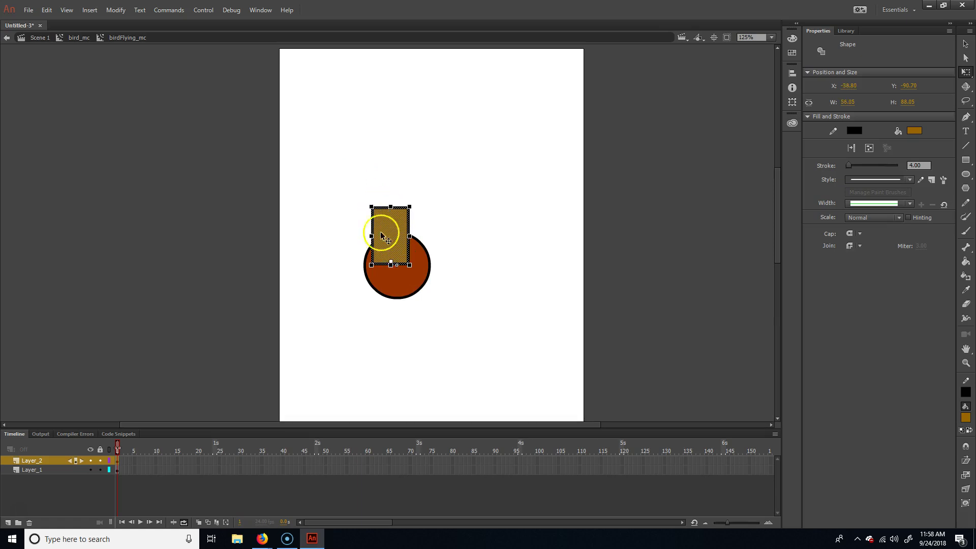
{"action": "left_click_drag", "start_coordinate": [382, 207], "coordinate": [362, 209]}
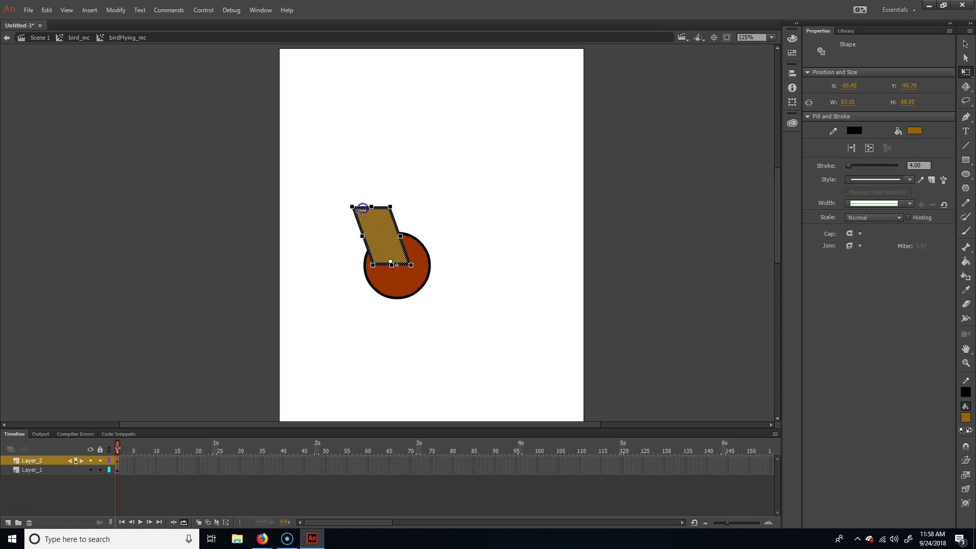
Insert a keyframe at frame 3 of Layer_2, flatten the wing downwards, and stretch it leftwards to about 127 px wide.
{"action": "left_click", "coordinate": [126, 464]}
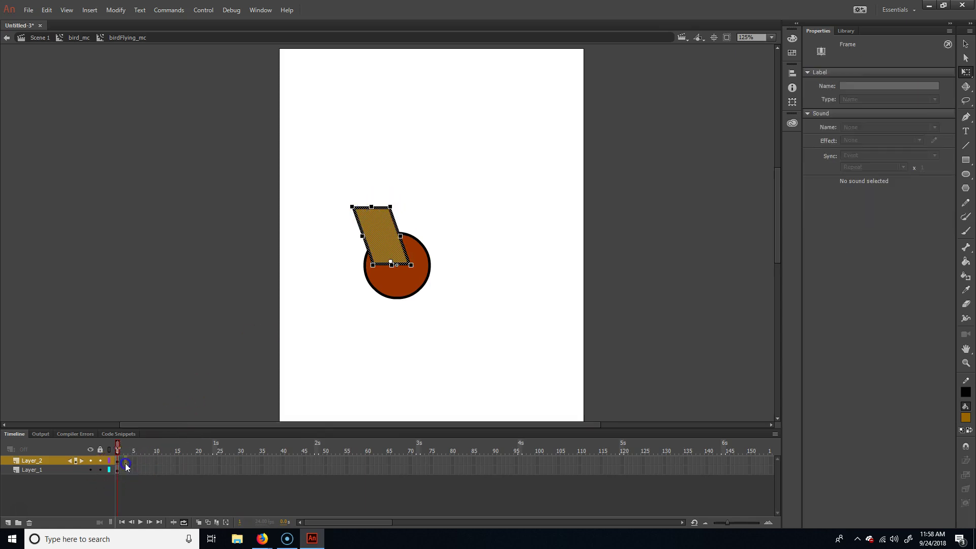
{"action": "left_click", "coordinate": [128, 468]}
{"action": "left_click", "coordinate": [128, 471]}
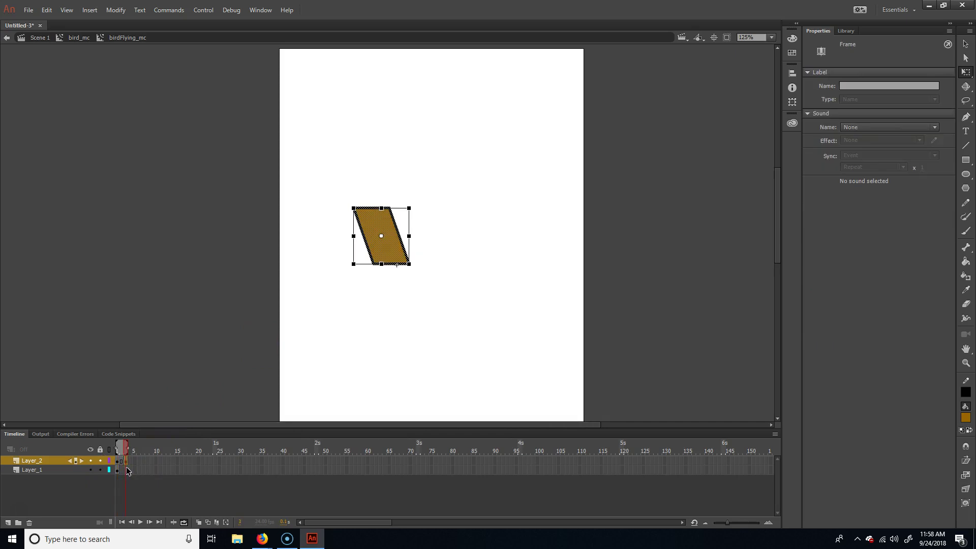
{"action": "left_click", "coordinate": [383, 237]}
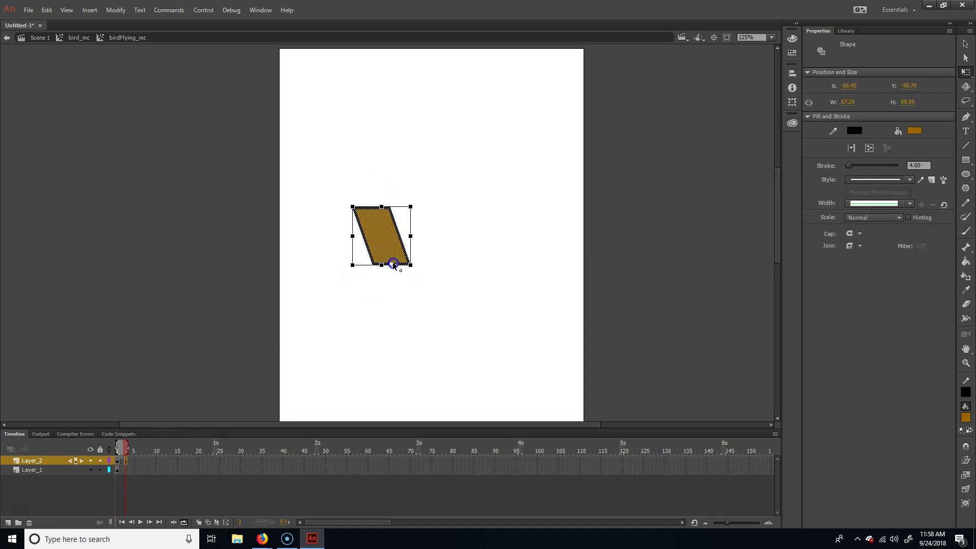
{"action": "left_click_drag", "start_coordinate": [375, 208], "coordinate": [369, 247]}
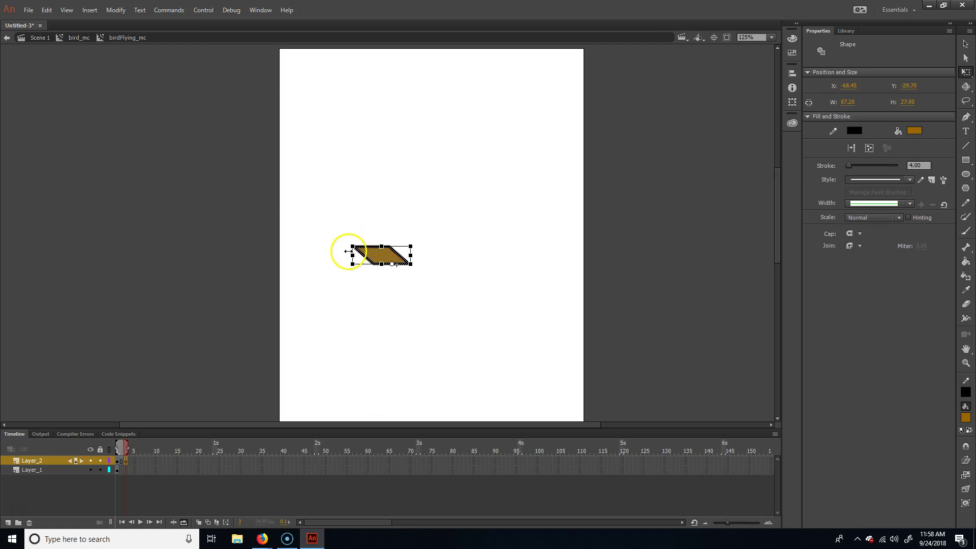
{"action": "left_click_drag", "start_coordinate": [350, 246], "coordinate": [328, 247]}
{"action": "mouse_move", "coordinate": [403, 247]}
{"action": "left_mouse_down"}
{"action": "mouse_move", "coordinate": [384, 243]}
{"action": "mouse_move", "coordinate": [409, 249]}
{"action": "left_mouse_up"}
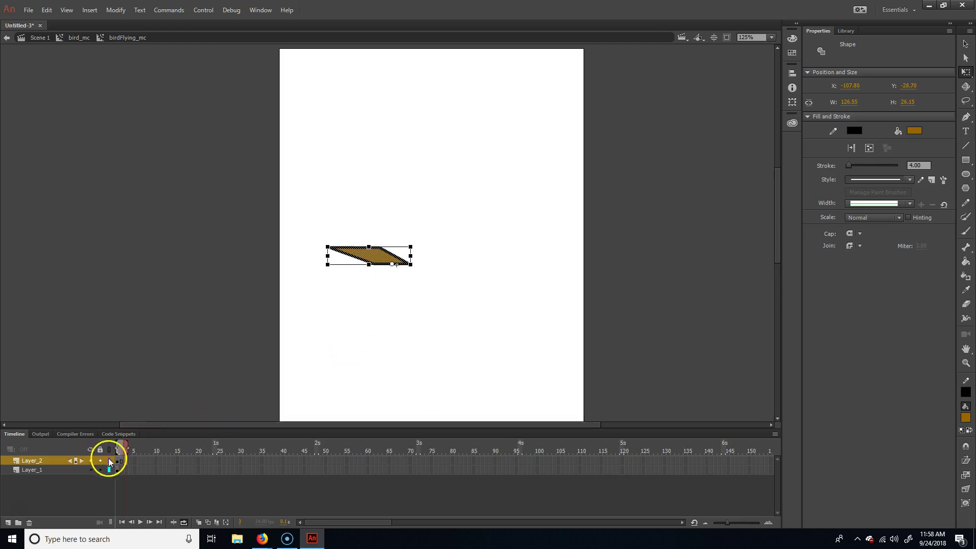
Insert a keyframe at frame 5 of Layer_2, flip the wing below its pivot, and skew its lower edge to the right.
{"action": "left_click_drag", "start_coordinate": [124, 449], "coordinate": [127, 454]}
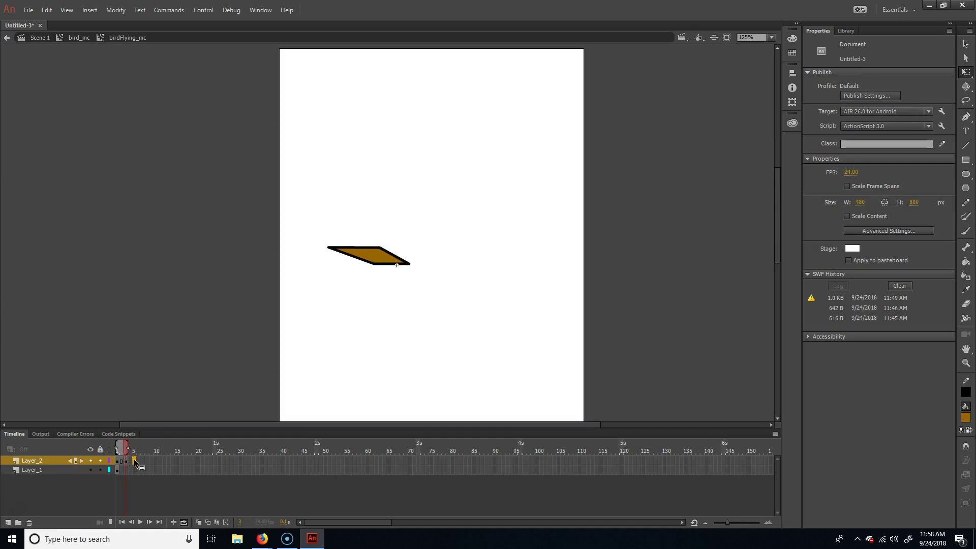
{"action": "left_click", "coordinate": [135, 462]}
{"action": "left_click", "coordinate": [369, 258]}
{"action": "mouse_move", "coordinate": [368, 258]}
{"action": "left_mouse_down"}
{"action": "mouse_move", "coordinate": [367, 286]}
{"action": "mouse_move", "coordinate": [369, 264]}
{"action": "left_mouse_up"}
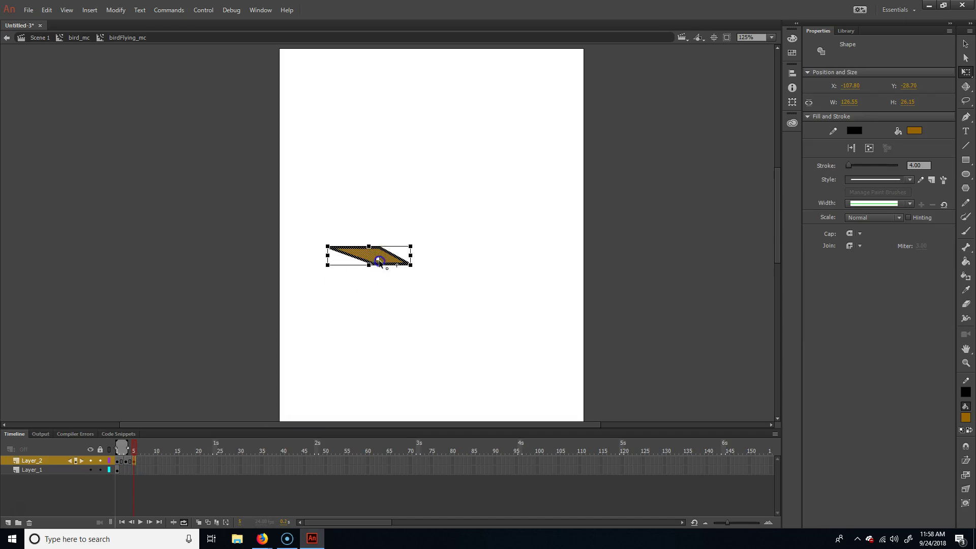
{"action": "left_click_drag", "start_coordinate": [369, 246], "coordinate": [367, 280]}
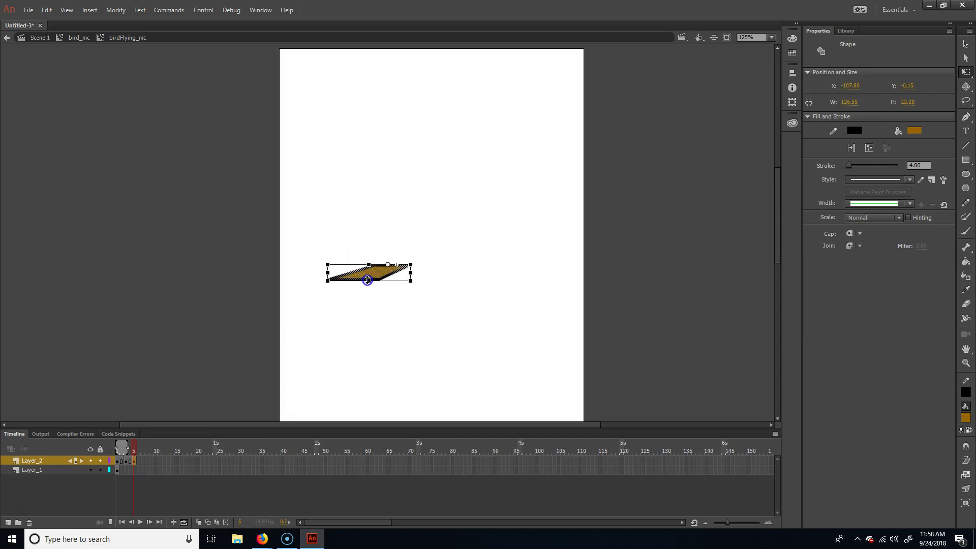
{"action": "left_click_drag", "start_coordinate": [369, 281], "coordinate": [360, 284]}
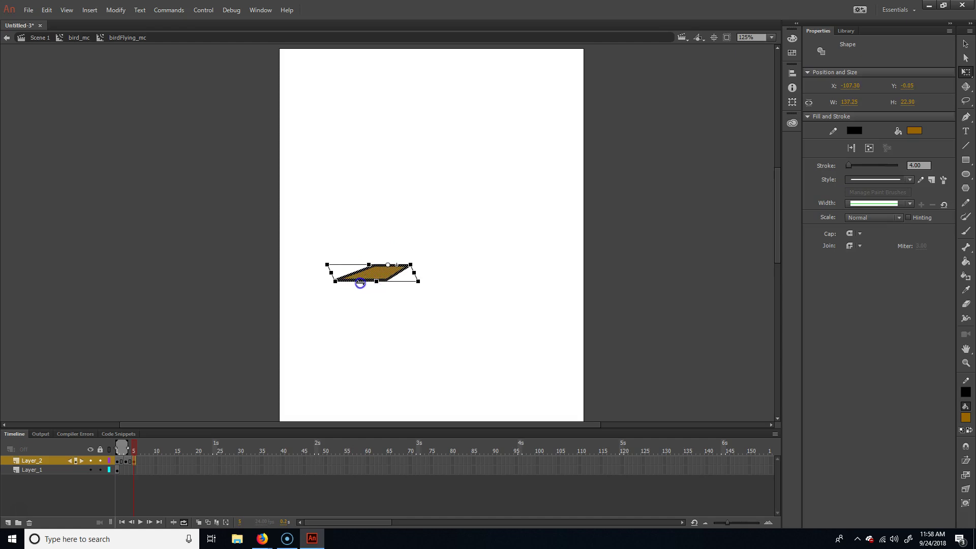
Insert a keyframe at frame 7 of Layer_2 and reshape the wing into a steeper downward pose about 82 by 45 px.
{"action": "left_click", "coordinate": [145, 461]}
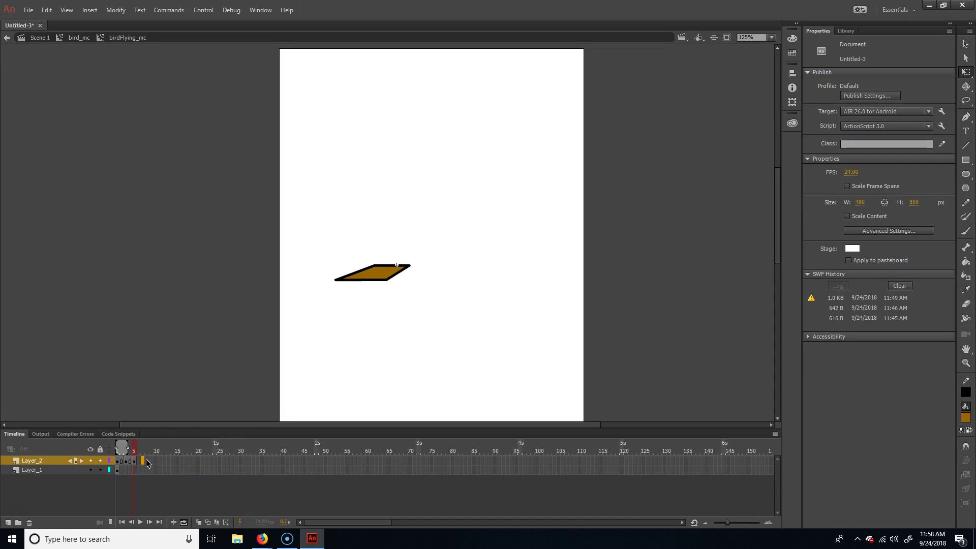
{"action": "left_click", "coordinate": [144, 462]}
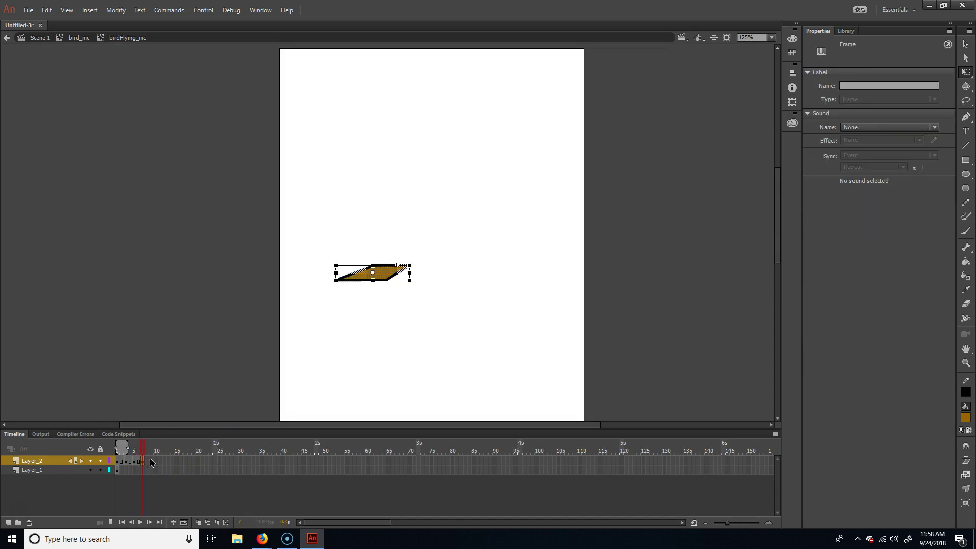
{"action": "left_click", "coordinate": [373, 274]}
{"action": "left_click_drag", "start_coordinate": [373, 281], "coordinate": [421, 302]}
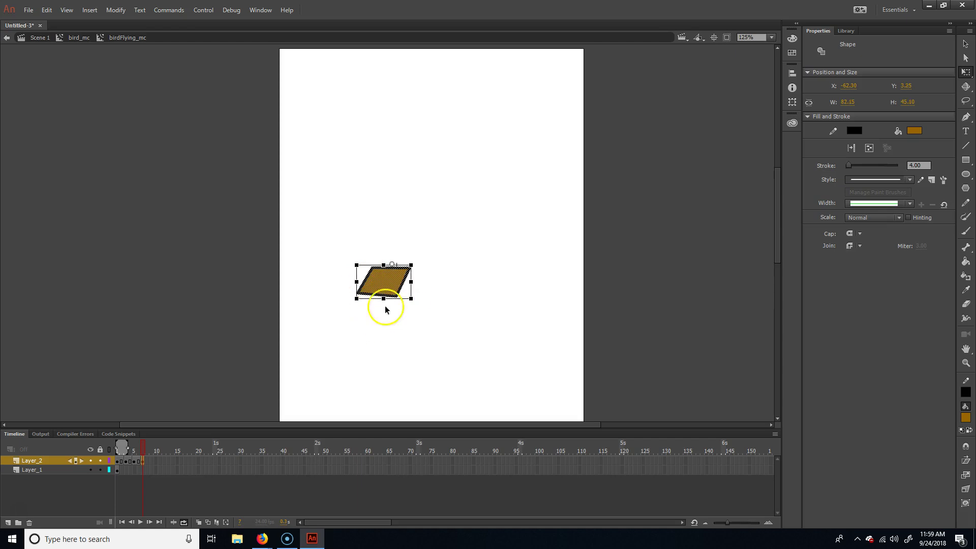
Narrow the wing at frame 7 to about 75 by 45 px and compare it with the frame 3 pose.
{"action": "left_click_drag", "start_coordinate": [362, 301], "coordinate": [362, 301]}
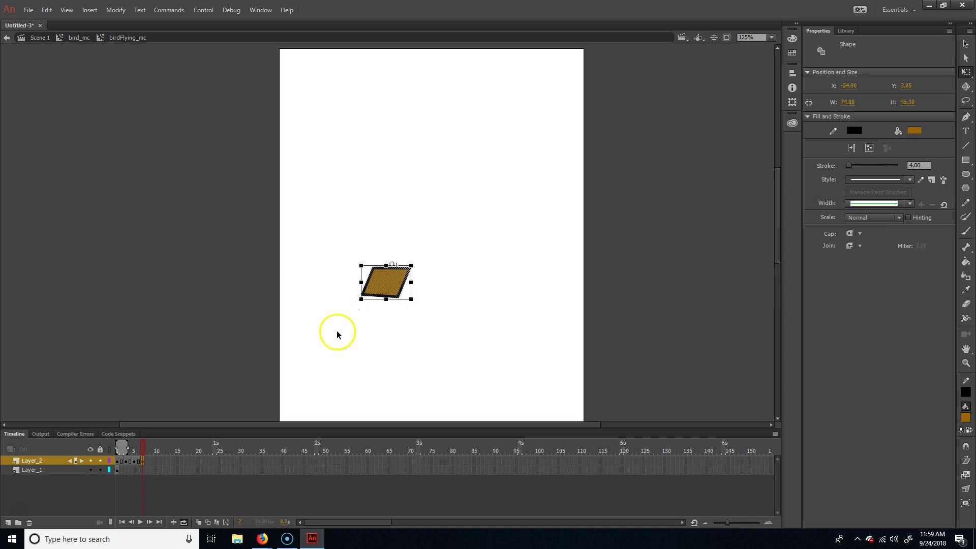
{"action": "mouse_move", "coordinate": [134, 451]}
{"action": "left_mouse_down"}
{"action": "mouse_move", "coordinate": [123, 451]}
{"action": "mouse_move", "coordinate": [152, 452]}
{"action": "mouse_move", "coordinate": [128, 459]}
{"action": "left_mouse_up"}
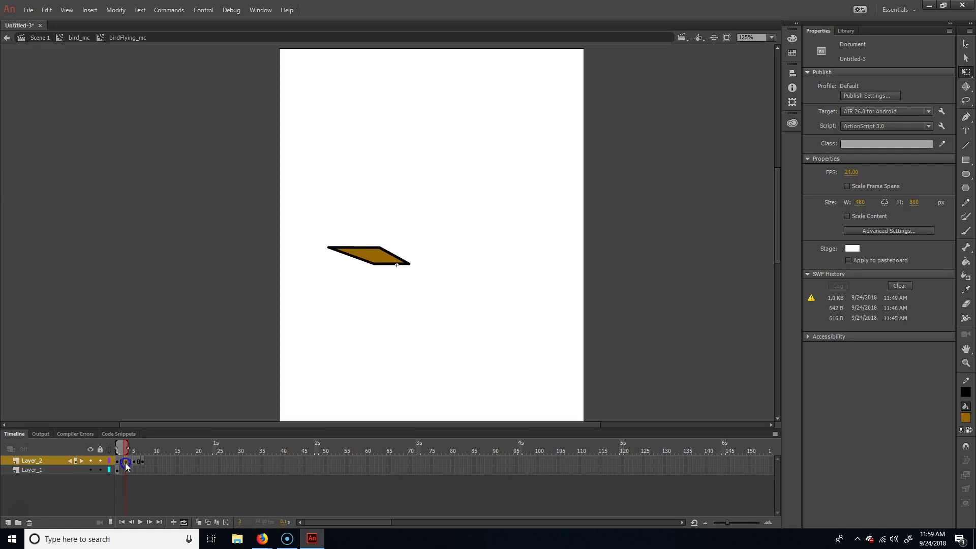
{"action": "left_click", "coordinate": [127, 461]}
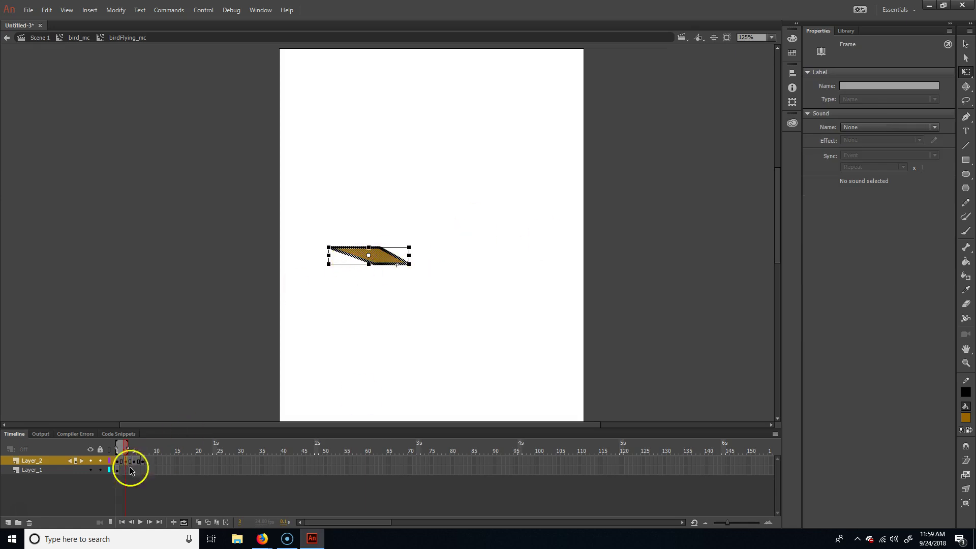
{"action": "left_click_drag", "start_coordinate": [128, 462], "coordinate": [153, 466]}
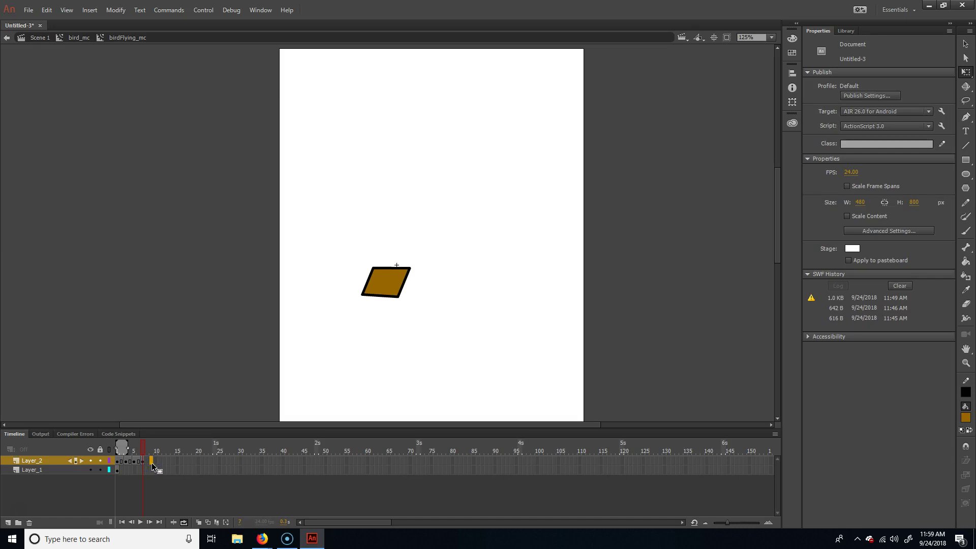
Copy the frame 3 wing pose on Layer_2 and paste it at frame 9 of the same layer.
{"action": "left_click", "coordinate": [127, 461]}
{"action": "right_click", "coordinate": [126, 462]}
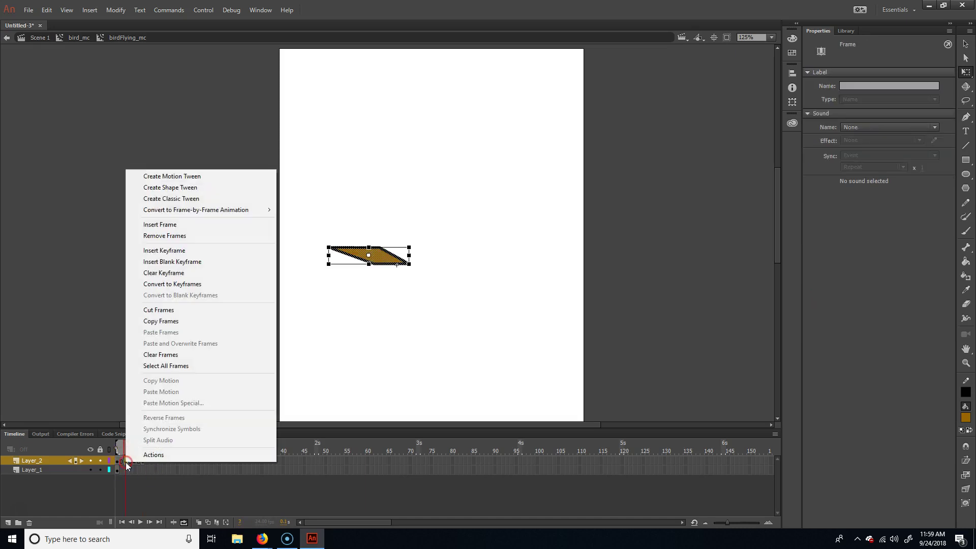
{"action": "left_click", "coordinate": [171, 321]}
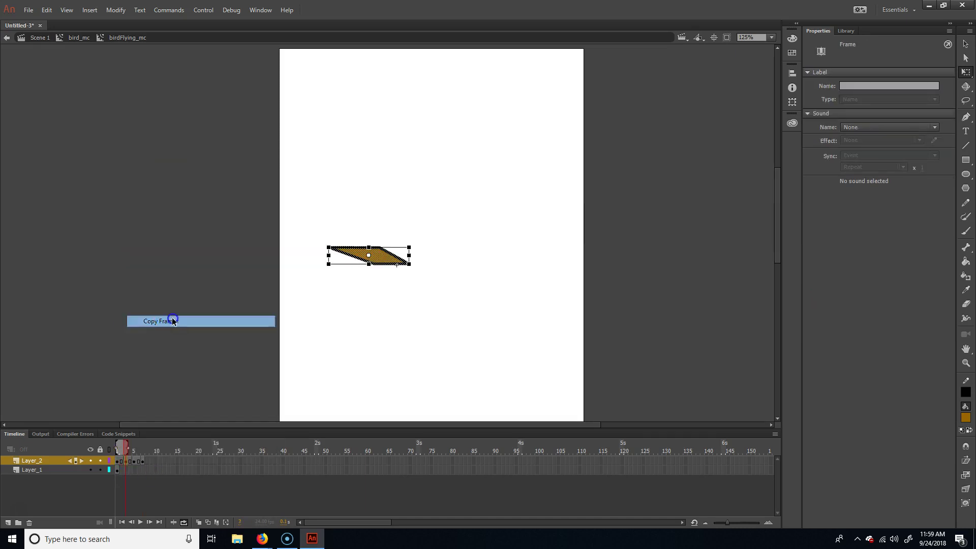
{"action": "left_click", "coordinate": [144, 462]}
{"action": "right_click", "coordinate": [146, 462]}
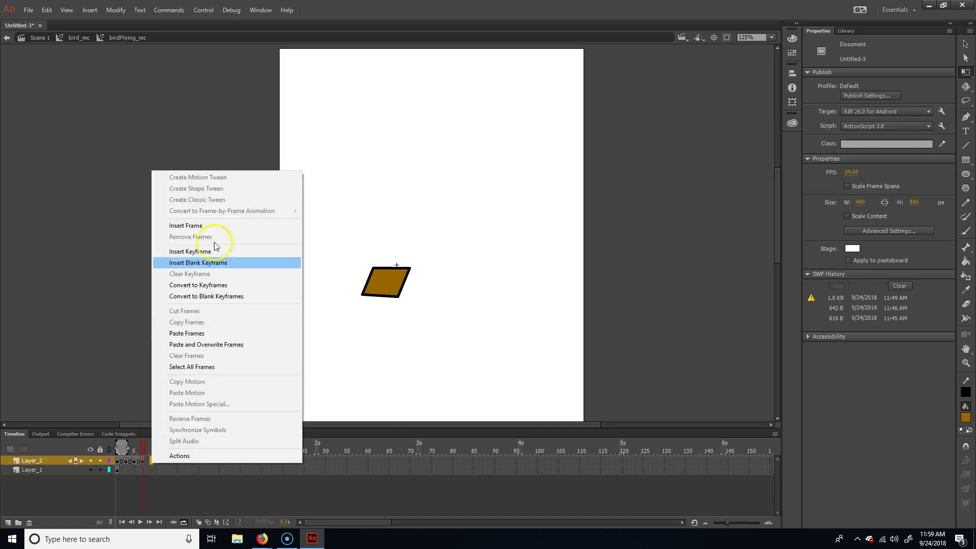
{"action": "left_click", "coordinate": [199, 333]}
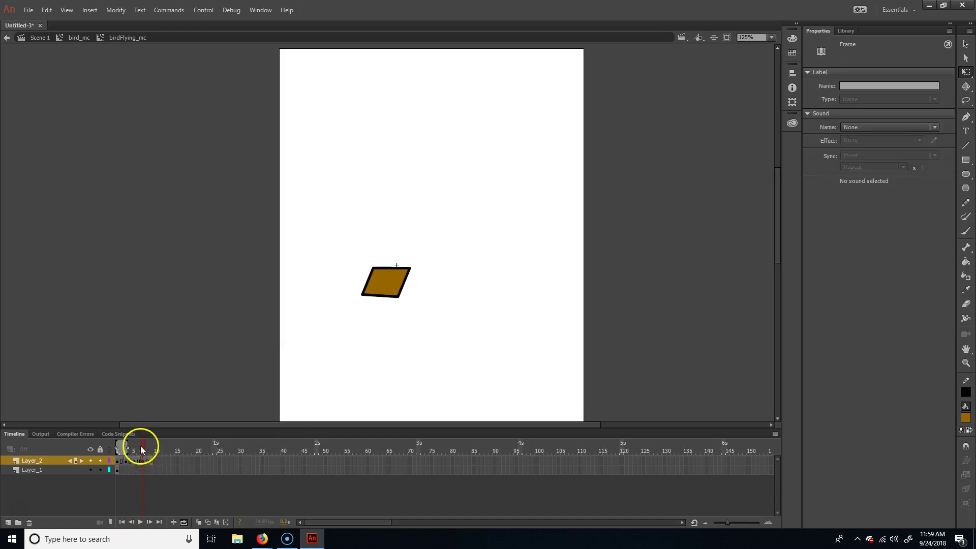
Insert frames at frame 10 on Layer_2 and Layer_1 so both layers extend to frame 10.
{"action": "left_click", "coordinate": [154, 462]}
{"action": "right_click", "coordinate": [156, 462]}
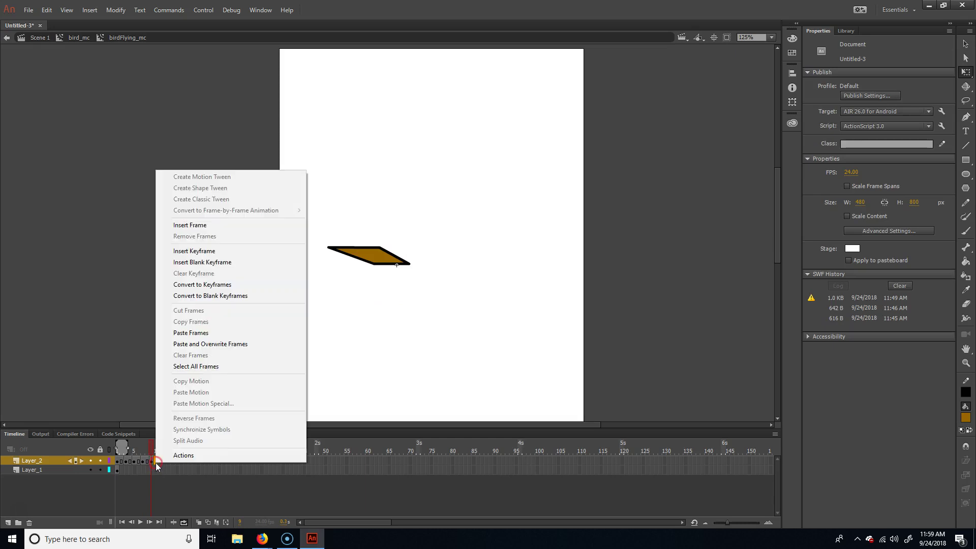
{"action": "left_click", "coordinate": [227, 225]}
{"action": "left_click", "coordinate": [148, 474]}
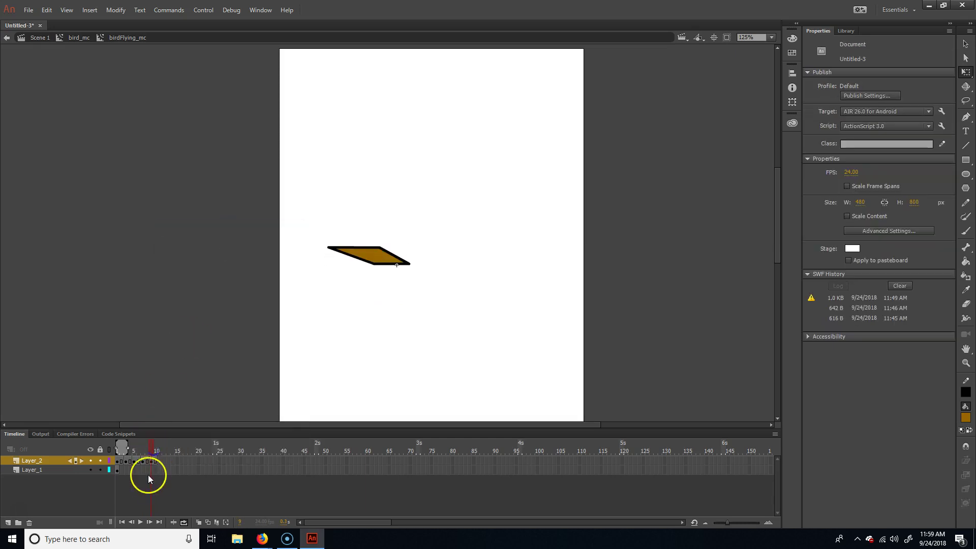
{"action": "right_click", "coordinate": [155, 471]}
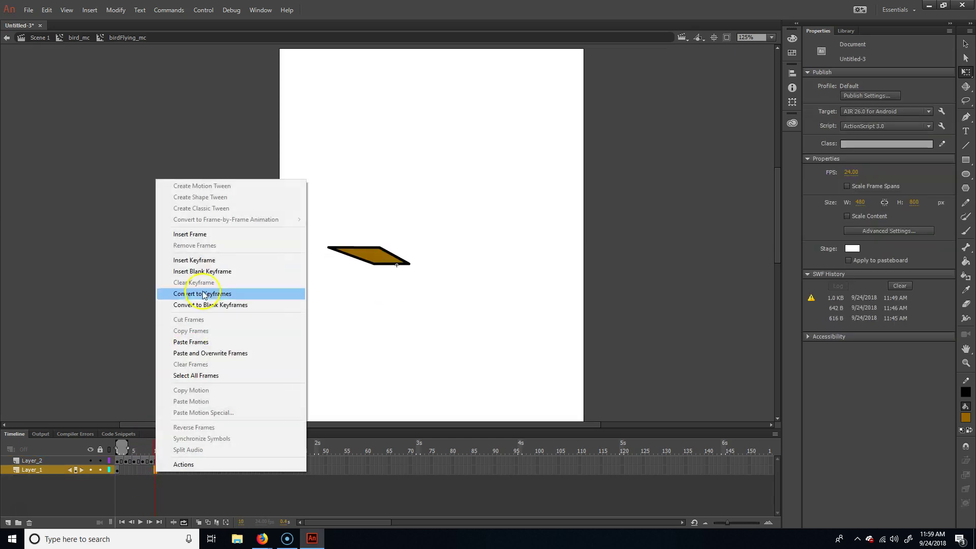
{"action": "left_click", "coordinate": [209, 235]}
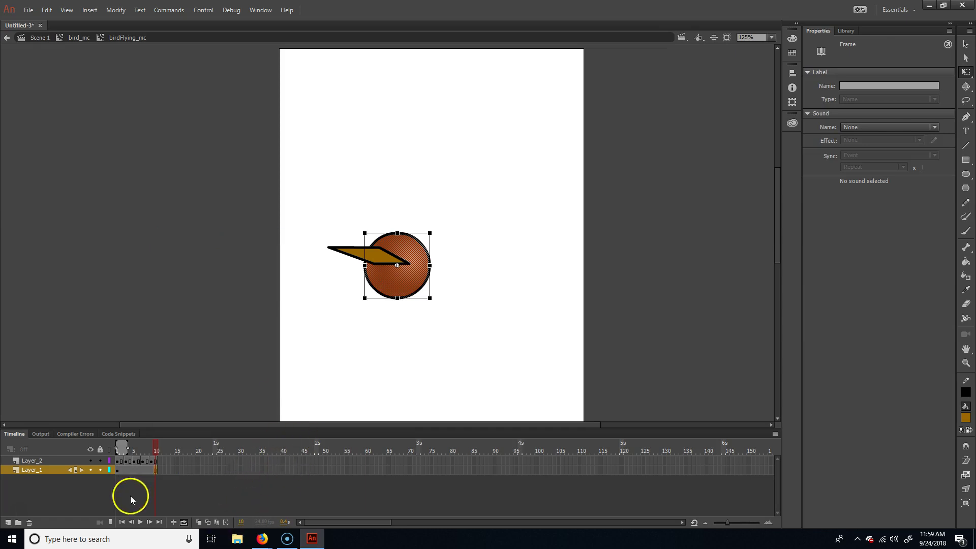
Extend the timeline's loop range to frame 10 and play the flapping animation.
{"action": "left_click_drag", "start_coordinate": [128, 445], "coordinate": [150, 447]}
{"action": "left_click", "coordinate": [170, 459]}
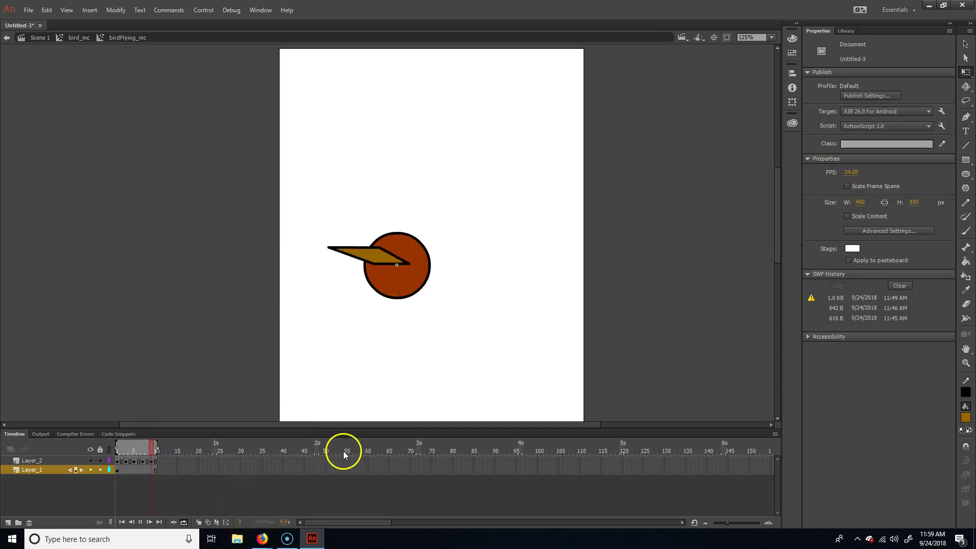
{"action": "key", "text": "Return"}
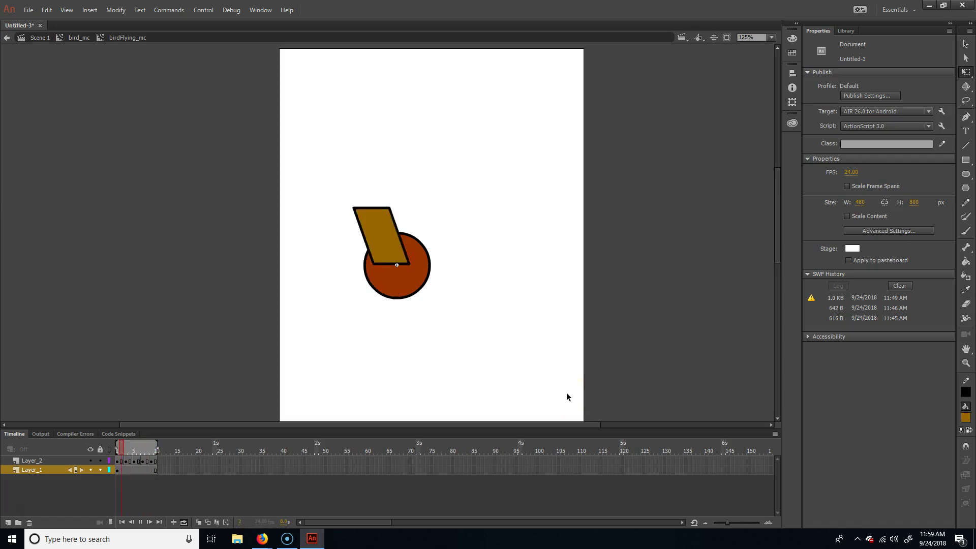
{"action": "left_click", "coordinate": [559, 370]}
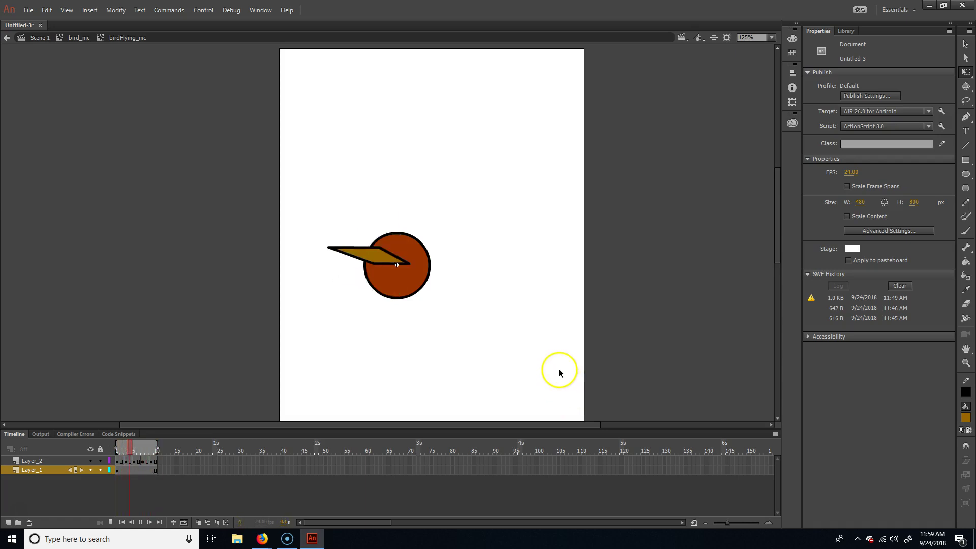
{"action": "left_click", "coordinate": [500, 322]}
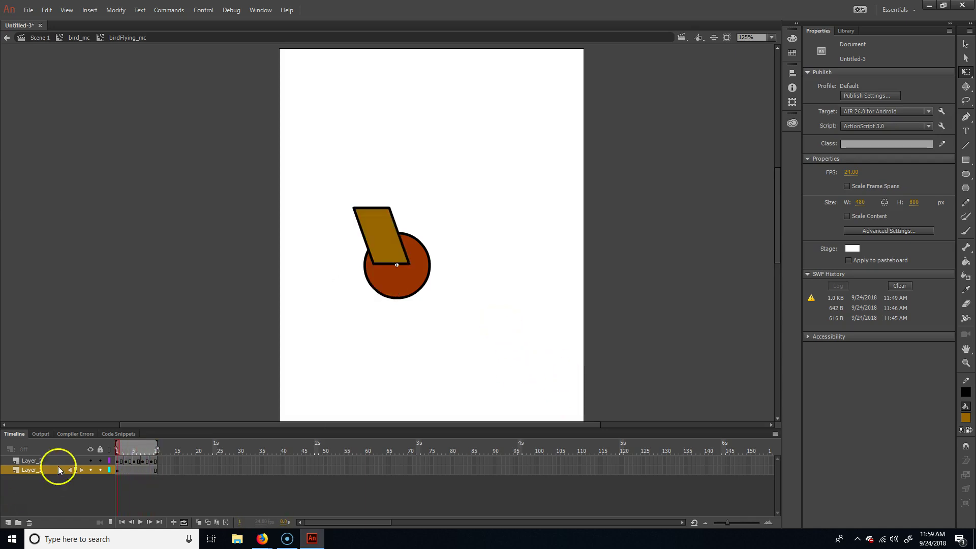
Stretch the frame 7 wing downwards to about 72 px tall from a pivot at its upper edge, and replay the animation.
{"action": "left_click_drag", "start_coordinate": [126, 446], "coordinate": [145, 452]}
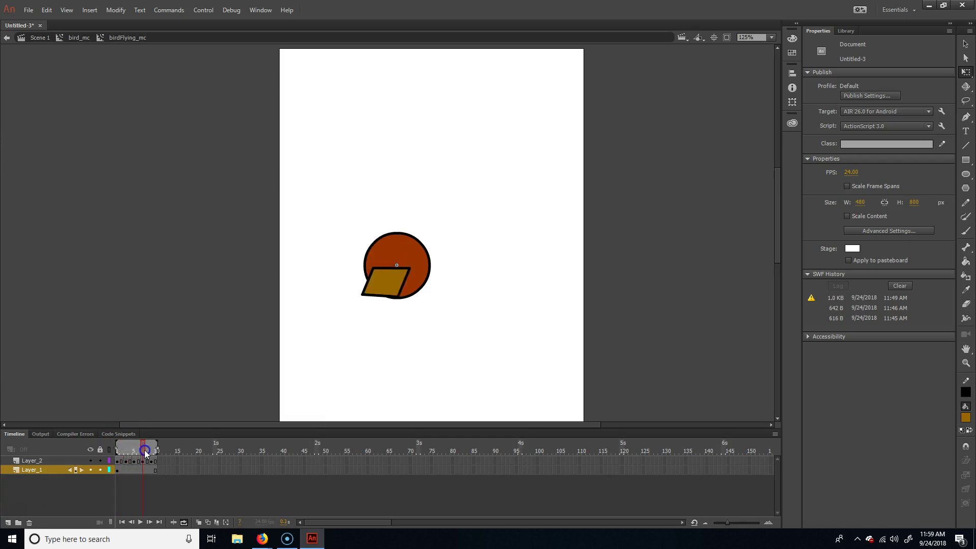
{"action": "left_click", "coordinate": [397, 284]}
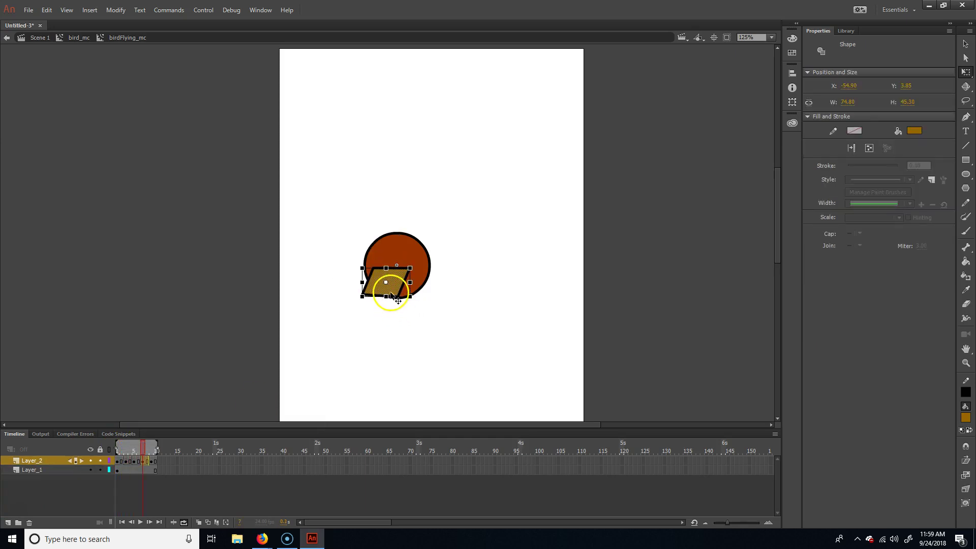
{"action": "left_click", "coordinate": [389, 279]}
{"action": "left_click", "coordinate": [391, 273]}
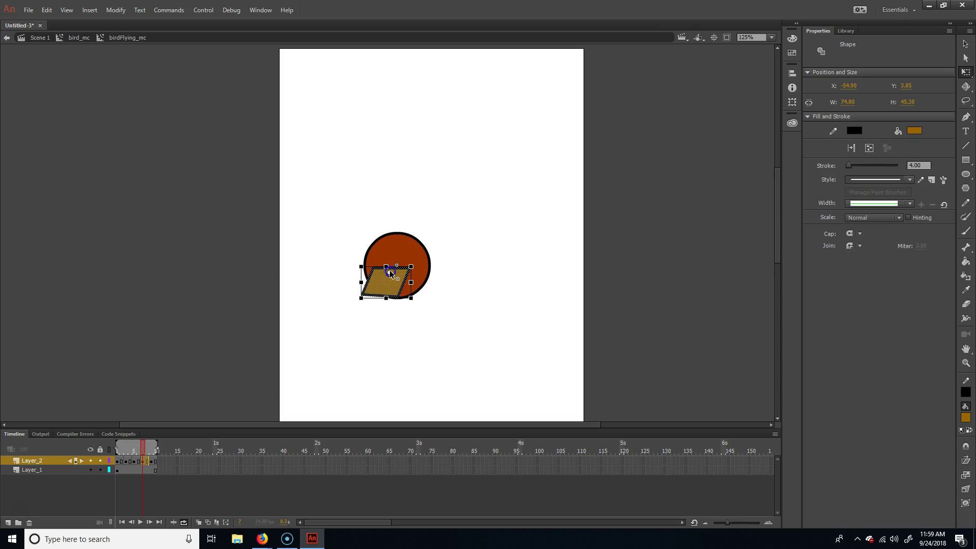
{"action": "left_click_drag", "start_coordinate": [386, 298], "coordinate": [381, 315]}
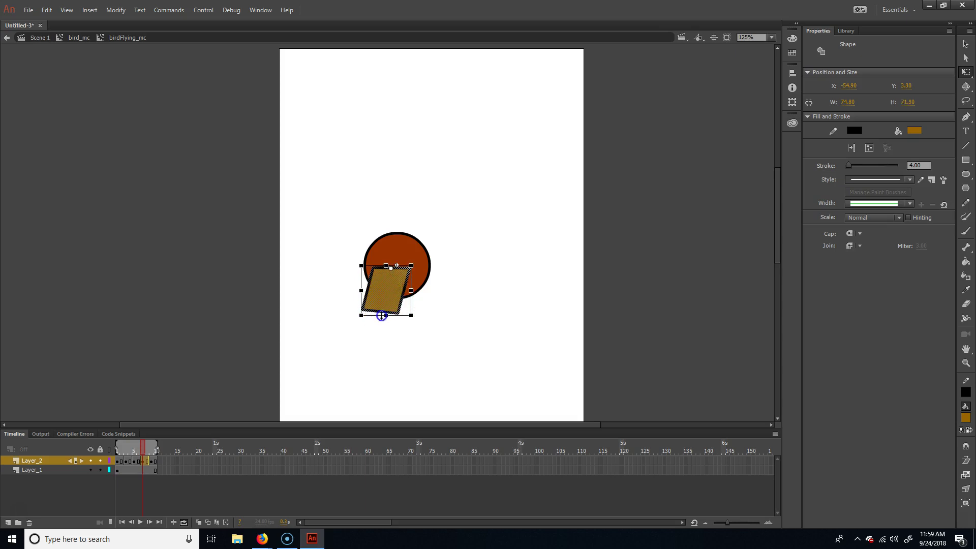
{"action": "left_click", "coordinate": [424, 357]}
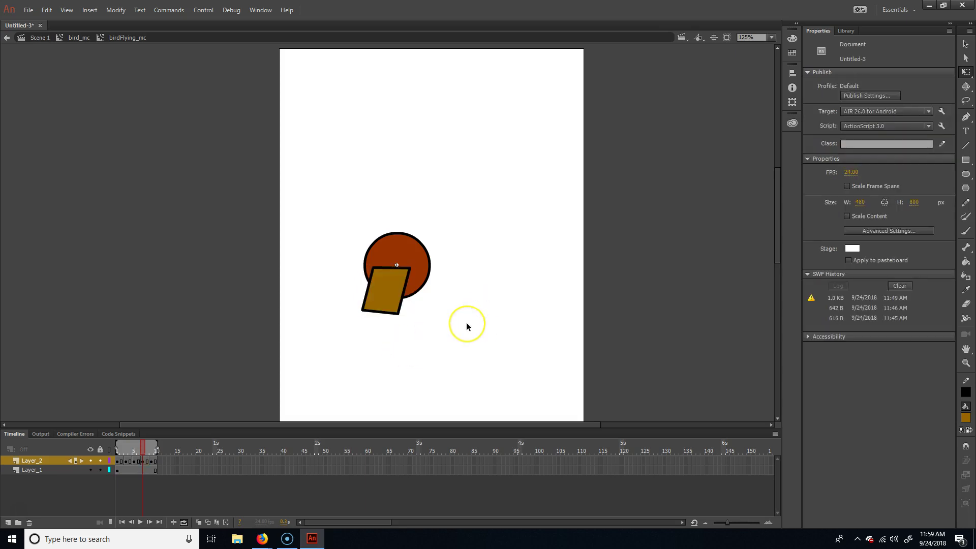
{"action": "key", "text": "Return"}
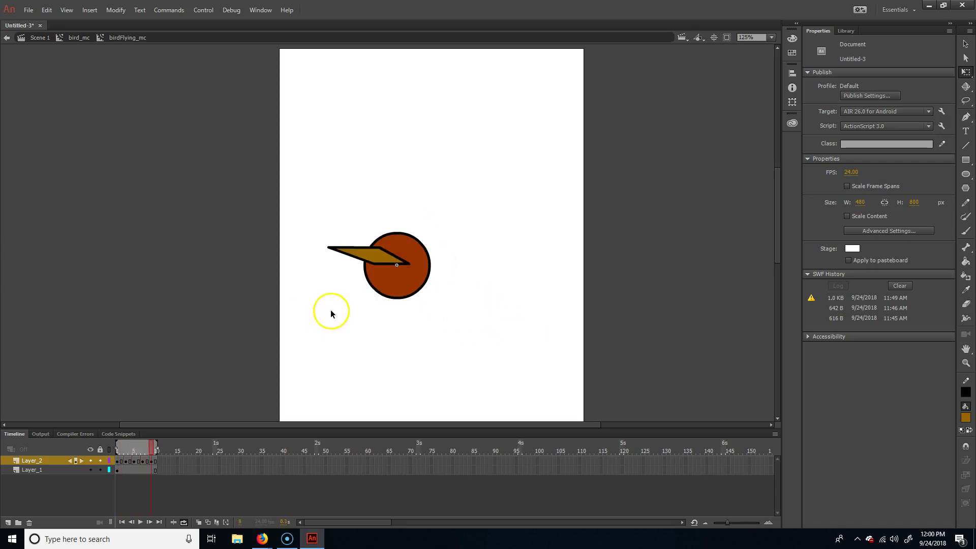
Go back up to Scene 1, select the bird instance on the stage, and reopen bird_mc for editing.
{"action": "left_click", "coordinate": [74, 38]}
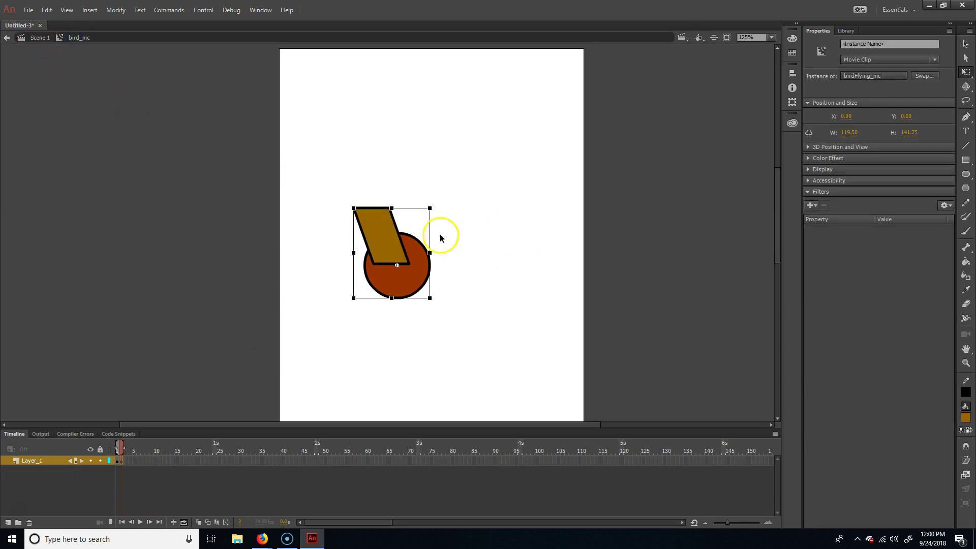
{"action": "double_click", "coordinate": [388, 261]}
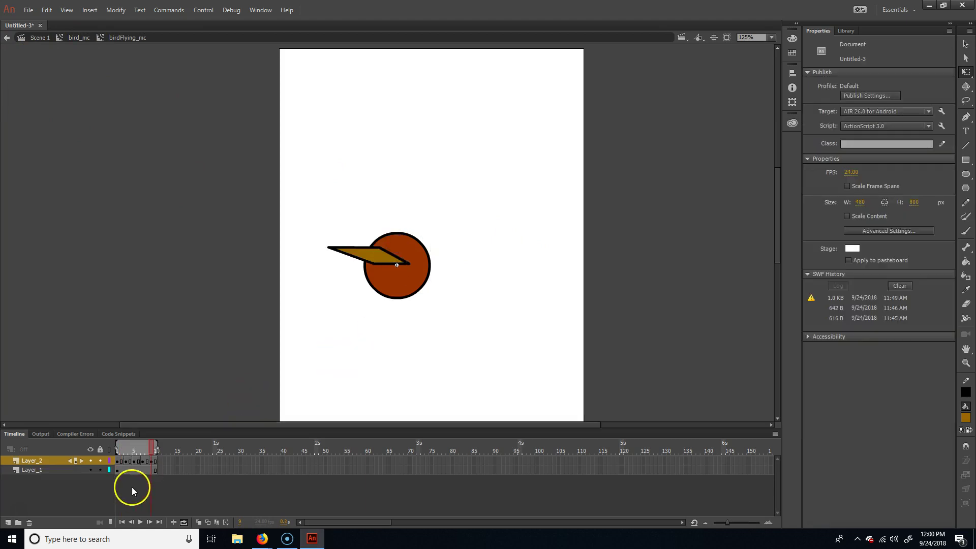
{"action": "left_click", "coordinate": [31, 38]}
{"action": "left_click", "coordinate": [333, 324]}
{"action": "left_click", "coordinate": [401, 270]}
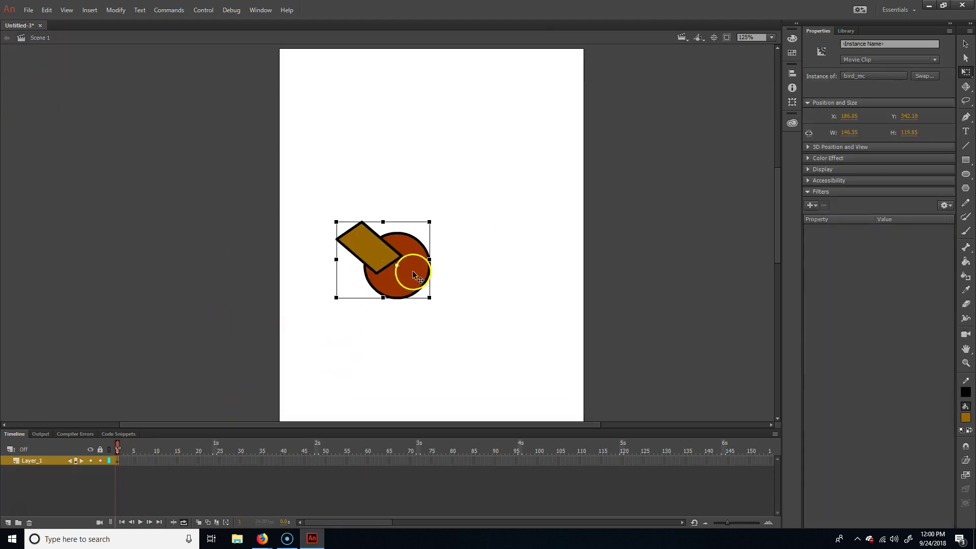
{"action": "double_click", "coordinate": [413, 271]}
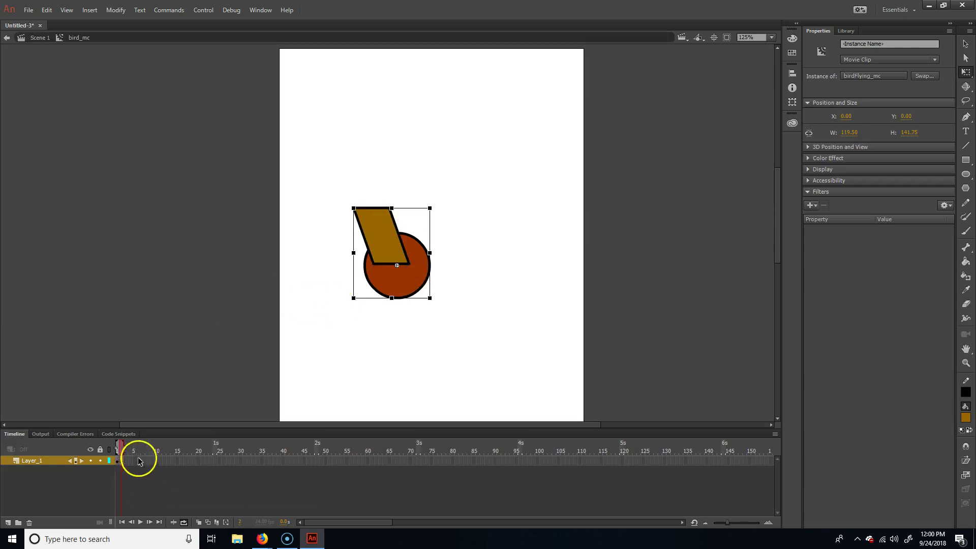
Turn off loop playback and step between frames 1 and 2 of bird_mc.
{"action": "left_click", "coordinate": [121, 451]}
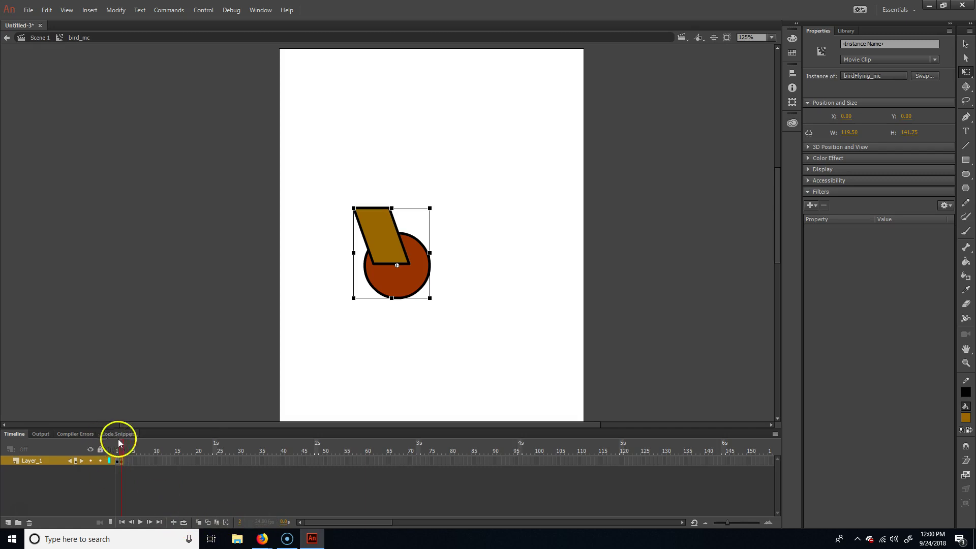
{"action": "left_click", "coordinate": [113, 451]}
{"action": "left_click", "coordinate": [121, 451]}
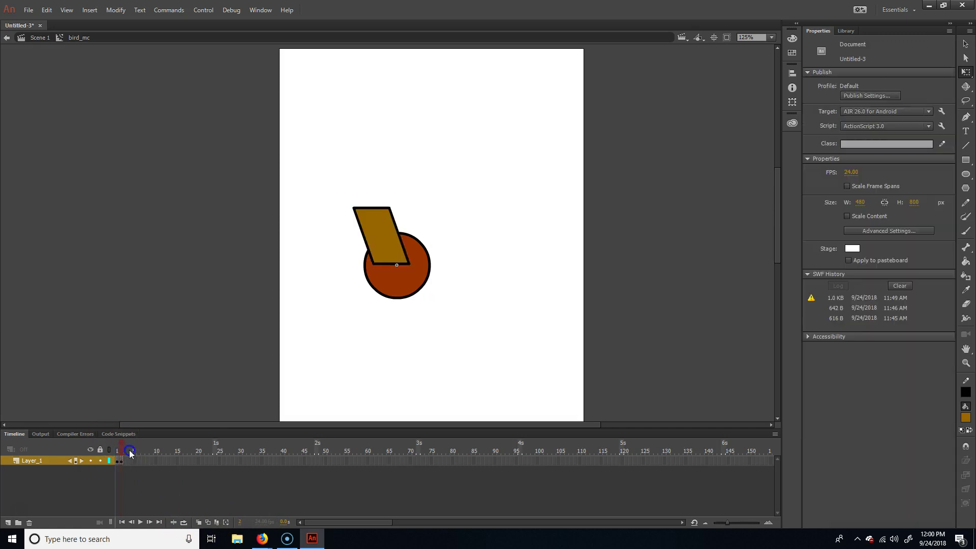
{"action": "key", "text": "comma"}
{"action": "key", "text": "period"}
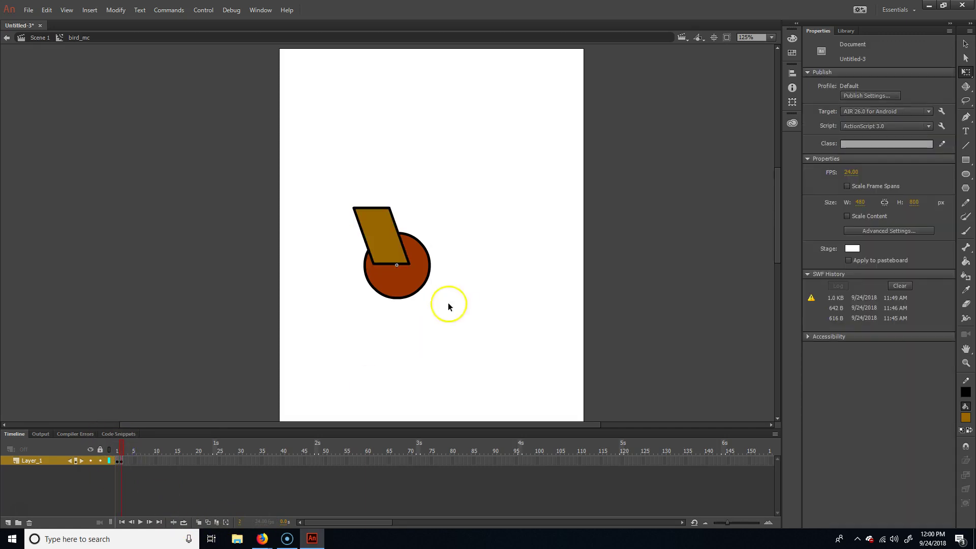
Inspect the movie clip instances on frames 2 and 1 of bird_mc, show the Library, and select frame 2.
{"action": "left_click", "coordinate": [392, 275]}
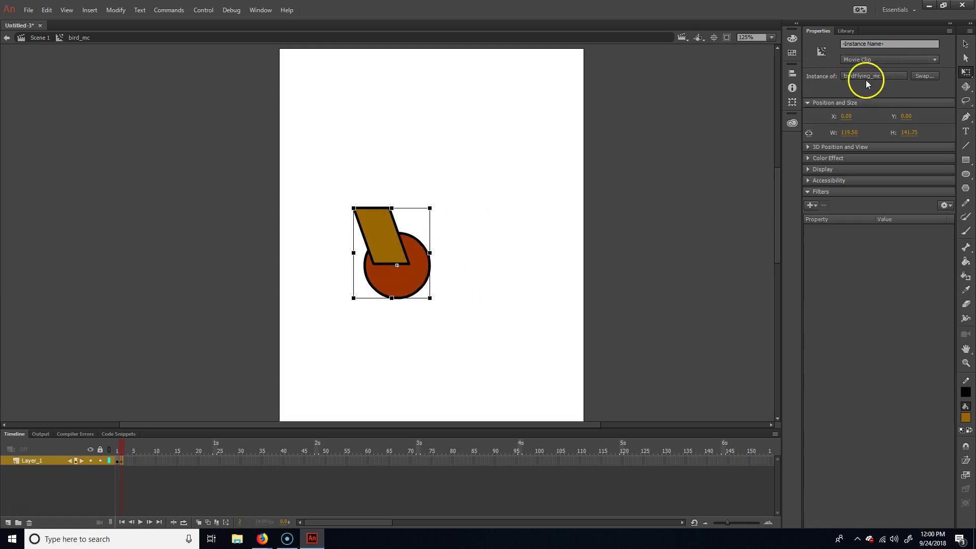
{"action": "left_click", "coordinate": [117, 452]}
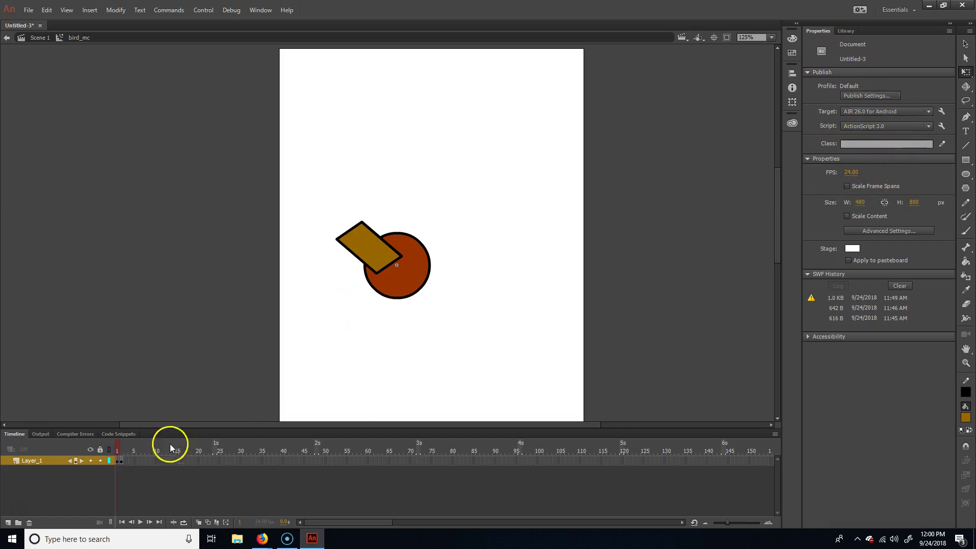
{"action": "left_click", "coordinate": [407, 278]}
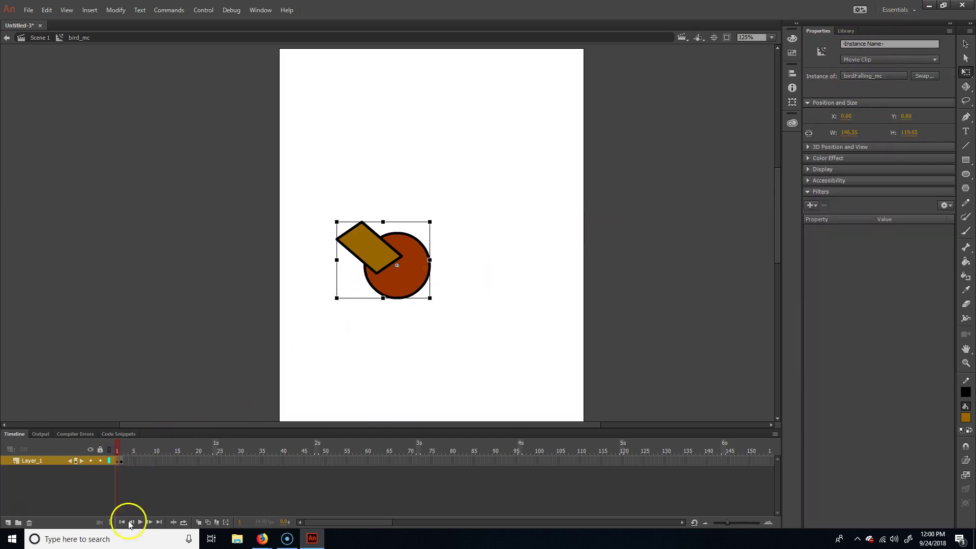
{"action": "key", "text": "ctrl+l"}
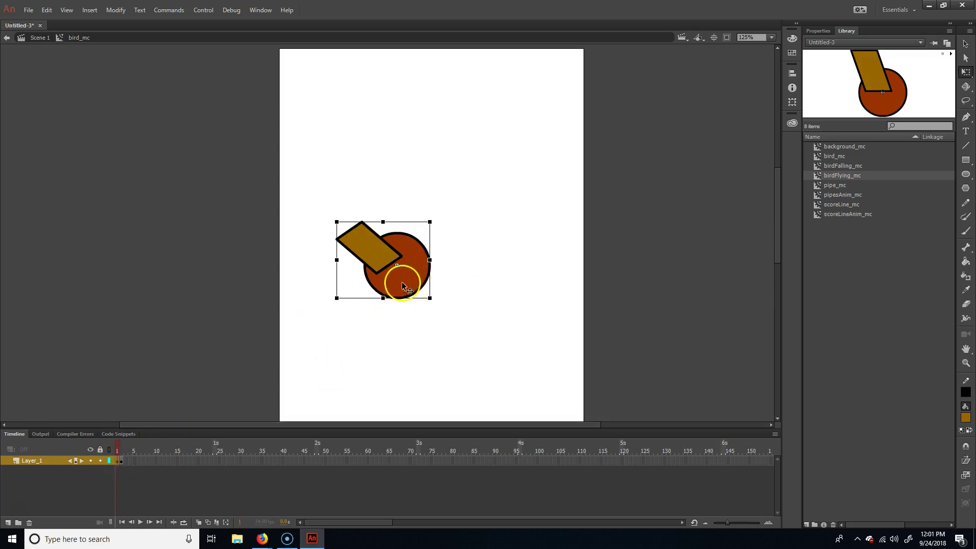
{"action": "left_click", "coordinate": [122, 461]}
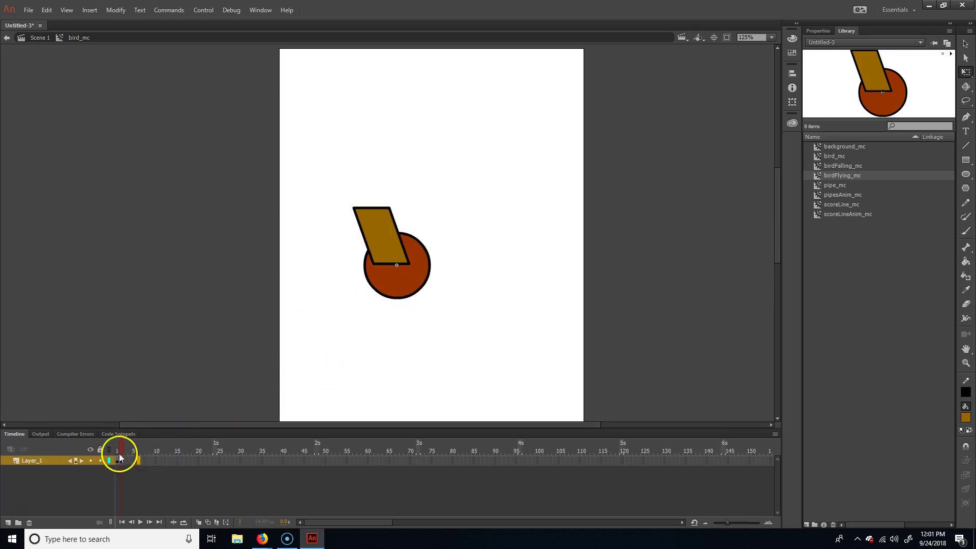
{"action": "left_click", "coordinate": [122, 461]}
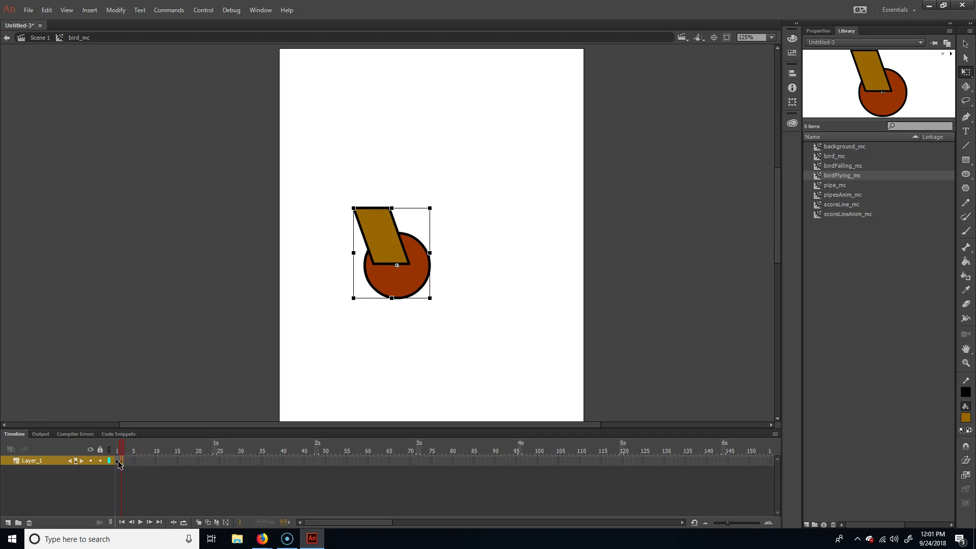
Go up to Scene 1, reopen bird_mc for editing, and compare its frames 1 and 2, ending on frame 1.
{"action": "left_click", "coordinate": [116, 451]}
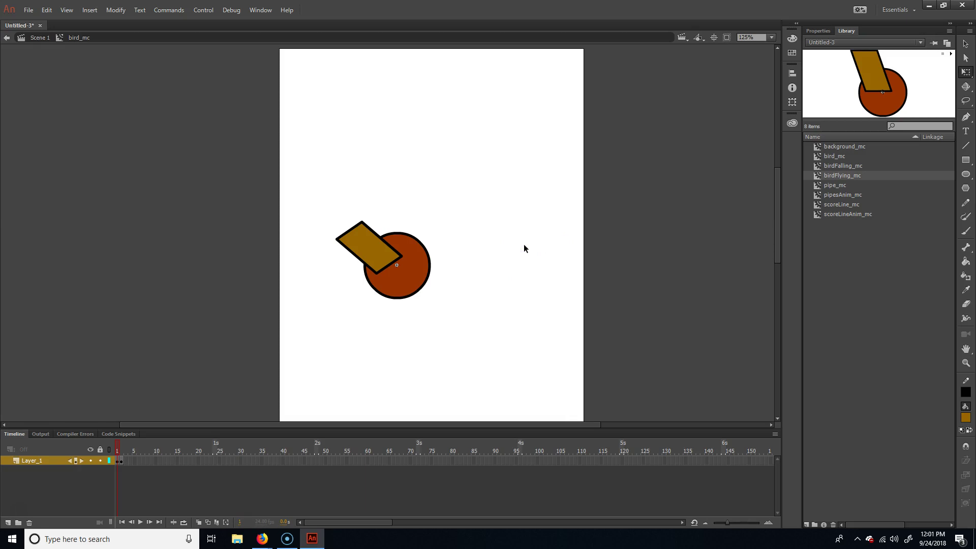
{"action": "left_click", "coordinate": [40, 38]}
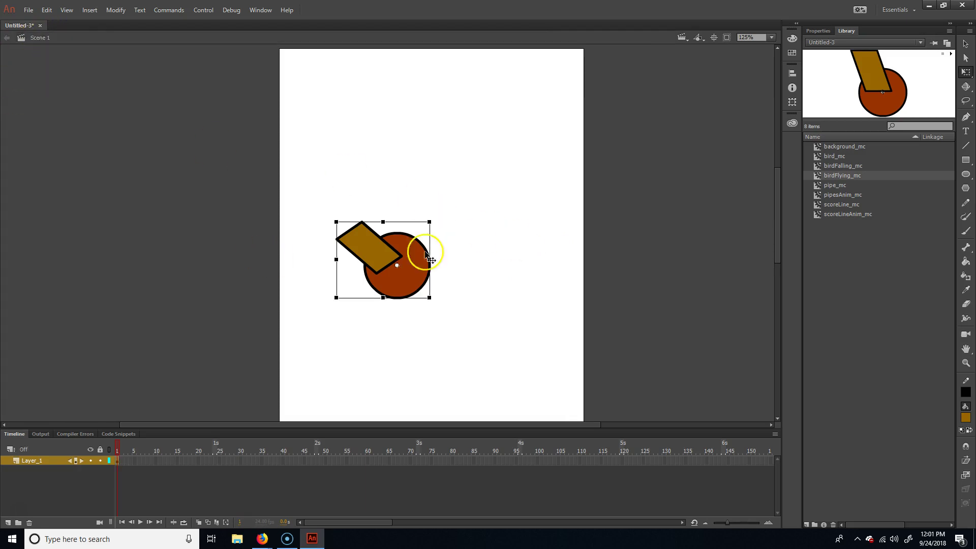
{"action": "double_click", "coordinate": [412, 256]}
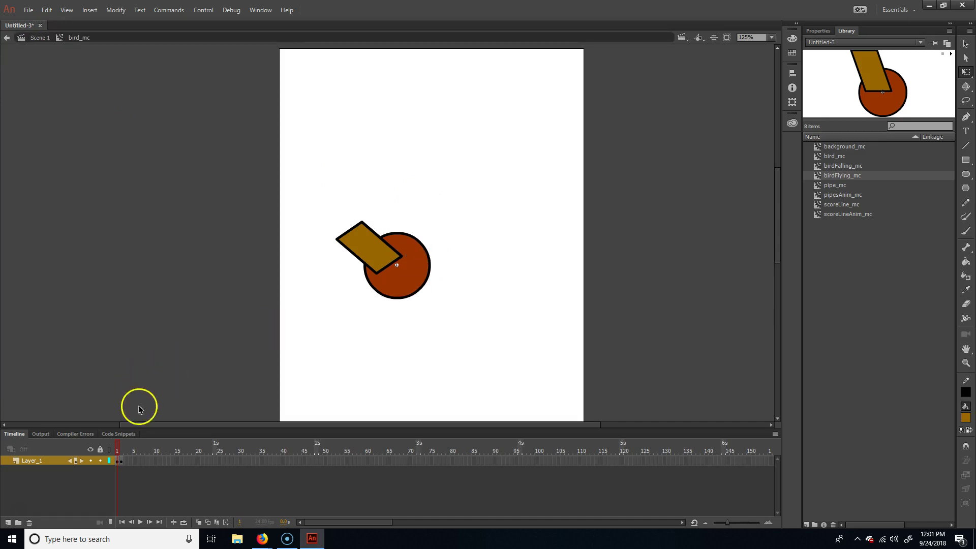
{"action": "left_click", "coordinate": [117, 451]}
{"action": "left_click", "coordinate": [123, 452]}
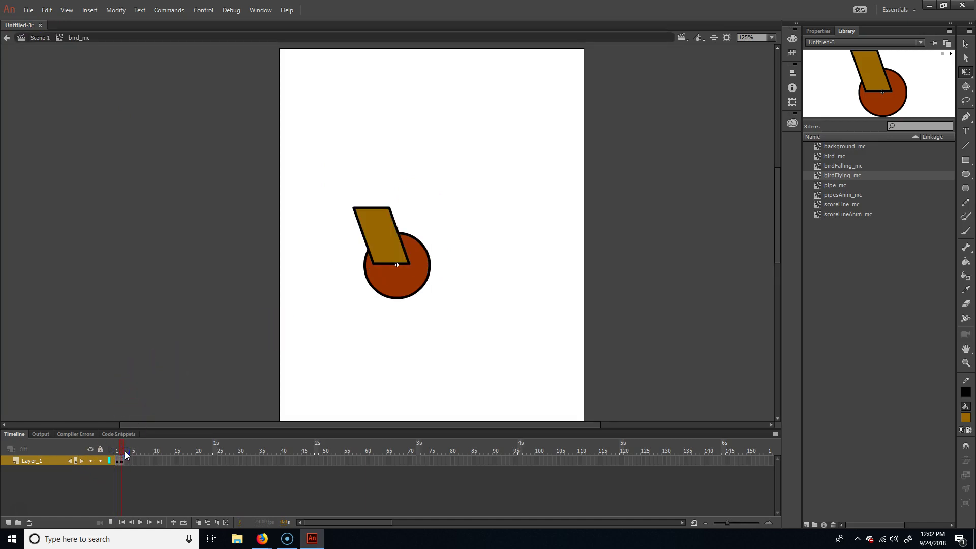
{"action": "left_click", "coordinate": [114, 452]}
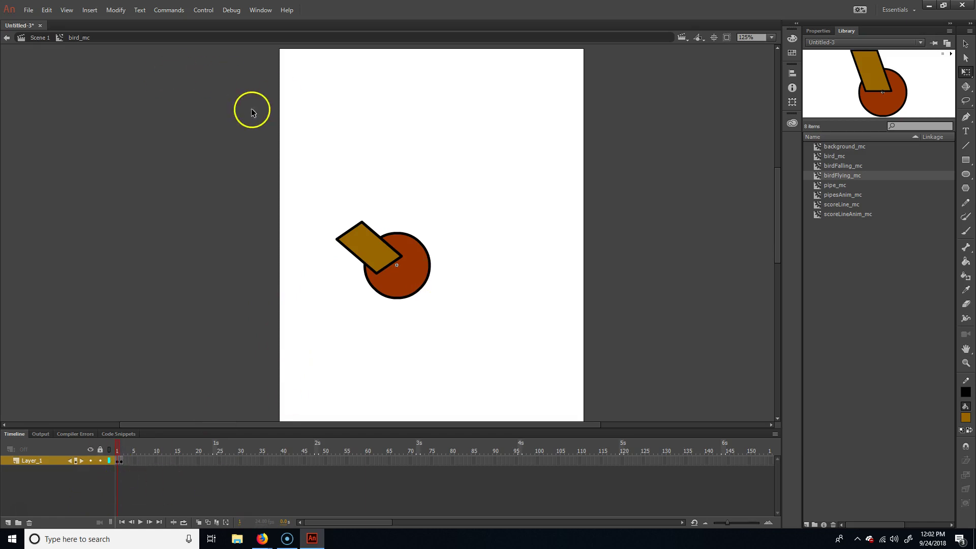
Open the Actions editor for frame 1 of bird_mc and show the Code Snippets in an enlarged panel area.
{"action": "left_click", "coordinate": [260, 11]}
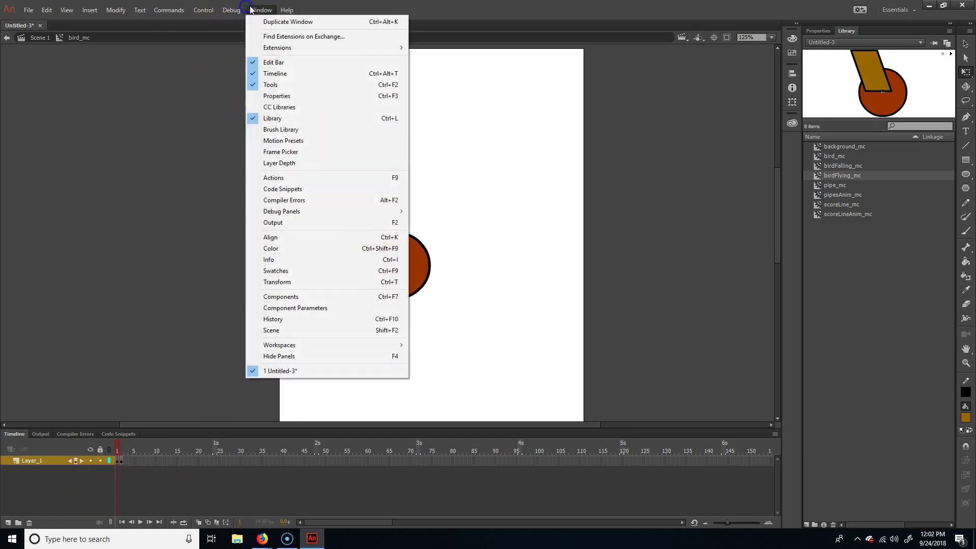
{"action": "left_click", "coordinate": [298, 177]}
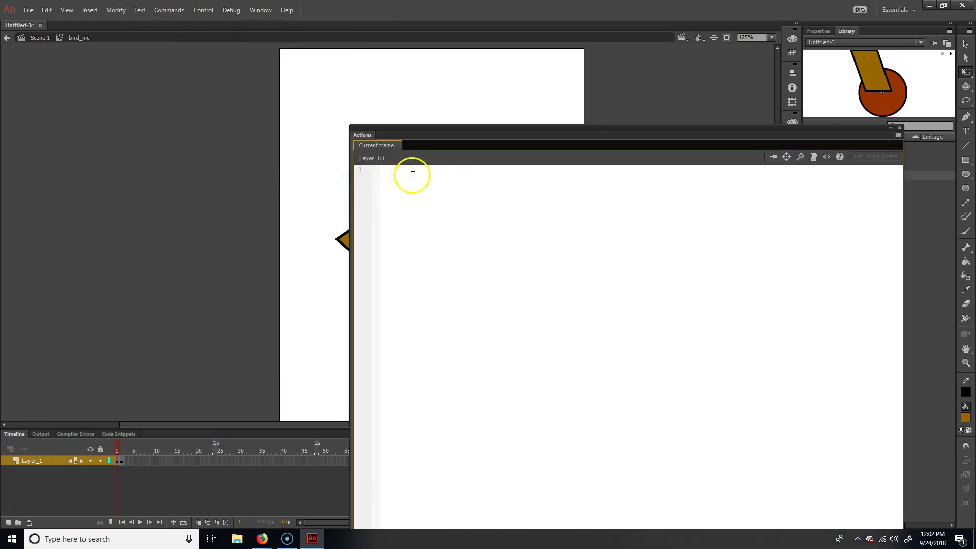
{"action": "left_click_drag", "start_coordinate": [508, 132], "coordinate": [407, 87]}
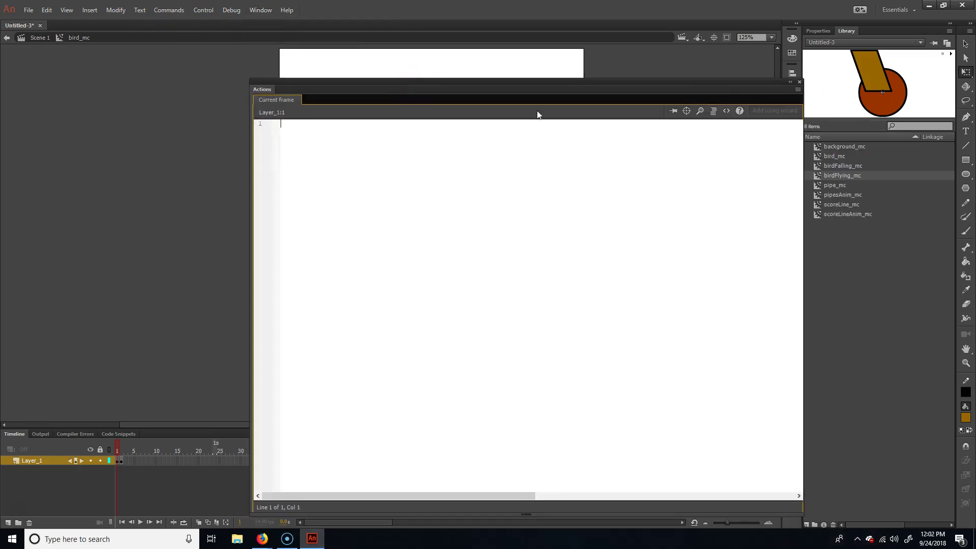
{"action": "left_click", "coordinate": [727, 112]}
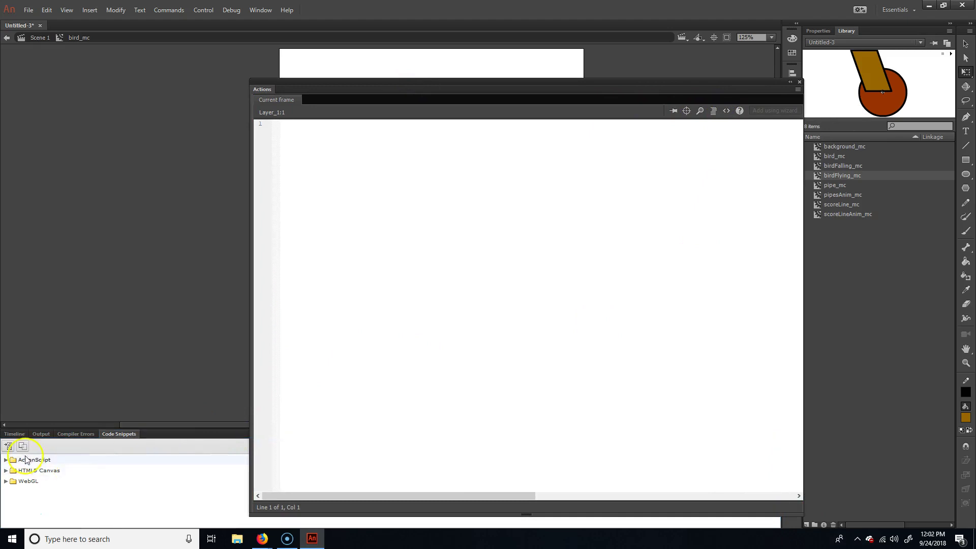
{"action": "left_click_drag", "start_coordinate": [196, 427], "coordinate": [196, 408]}
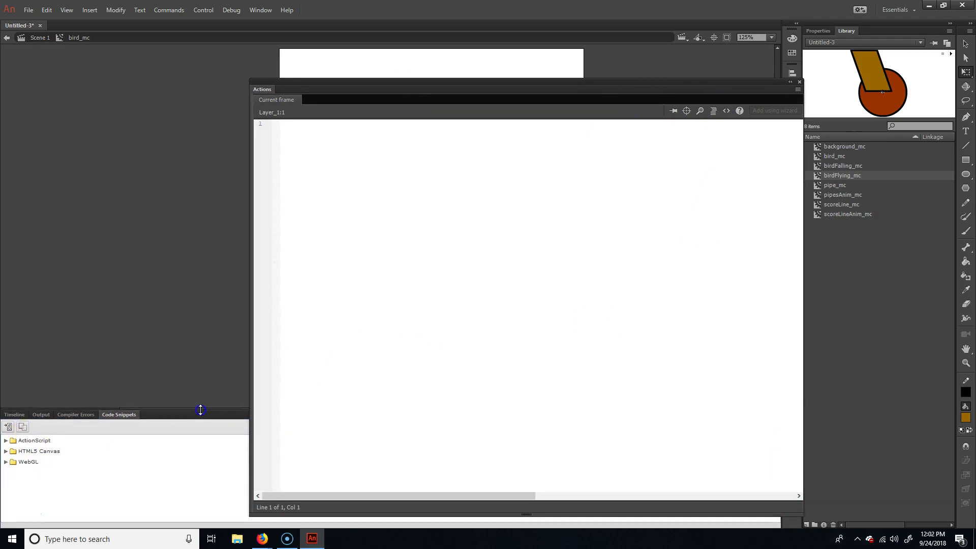
{"action": "left_click_drag", "start_coordinate": [274, 89], "coordinate": [0, 63]}
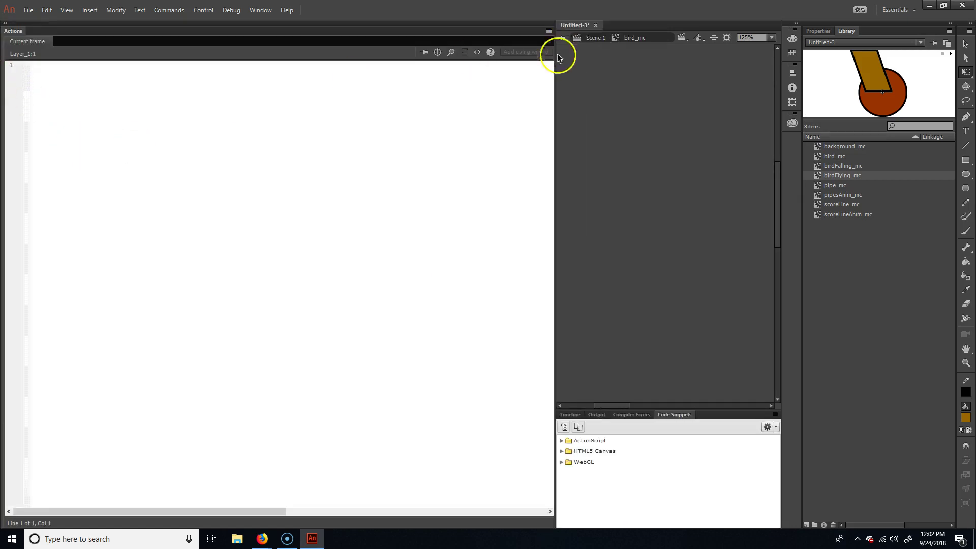
{"action": "left_click", "coordinate": [554, 138]}
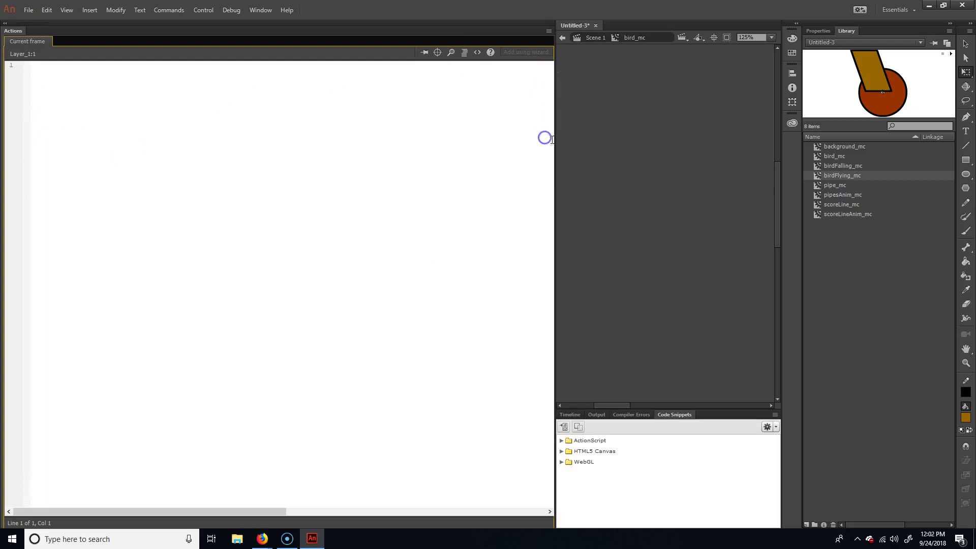
{"action": "left_click_drag", "start_coordinate": [557, 141], "coordinate": [213, 157]}
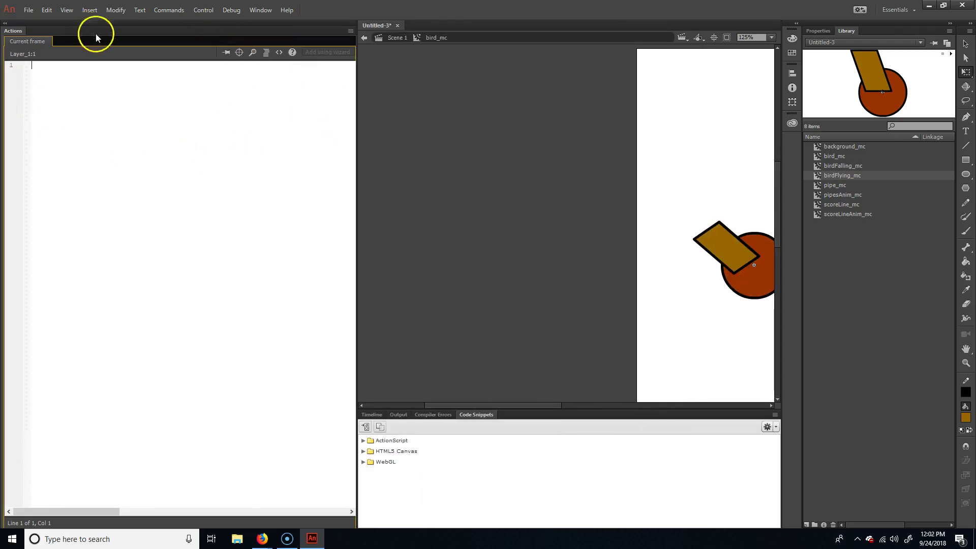
{"action": "left_click", "coordinate": [151, 76]}
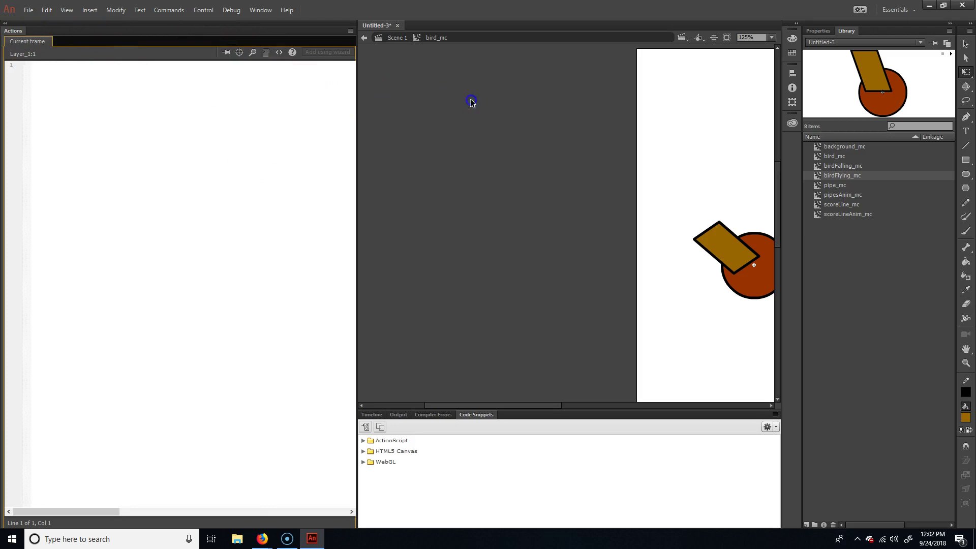
{"action": "left_click_drag", "start_coordinate": [17, 38], "coordinate": [120, 51]}
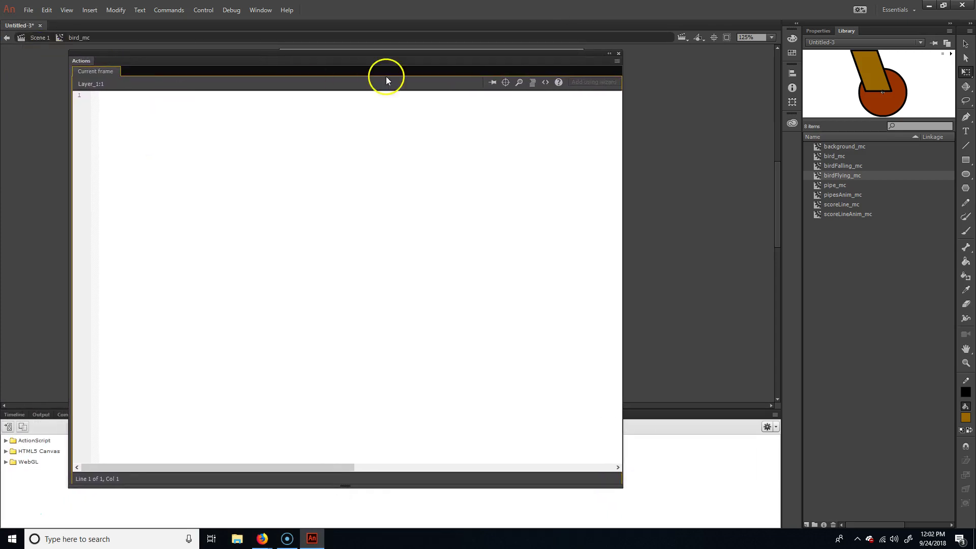
Move the Actions editor clear of the snippet list and add the ActionScript Timeline Navigation snippet "Stop at this Frame" to frame 1.
{"action": "right_click", "coordinate": [538, 116]}
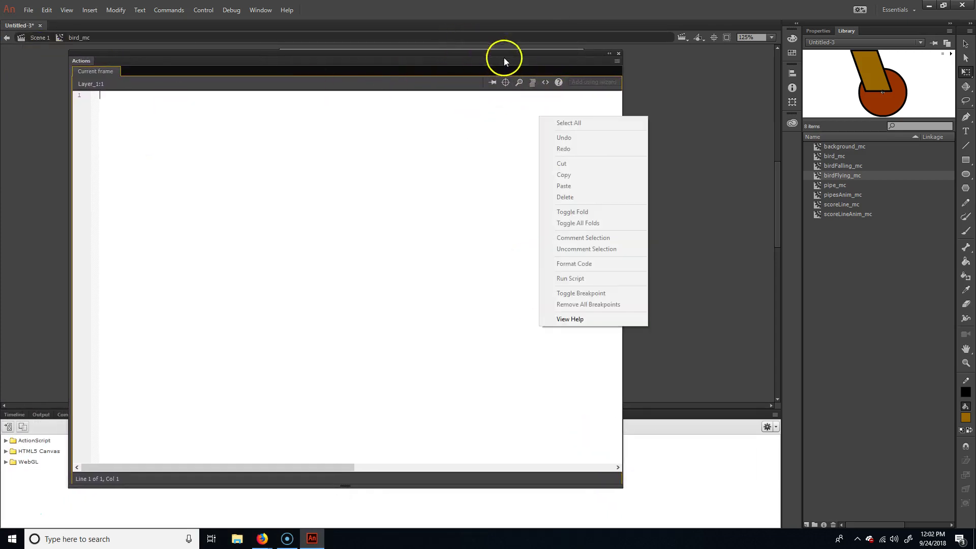
{"action": "left_click_drag", "start_coordinate": [505, 60], "coordinate": [726, 18]}
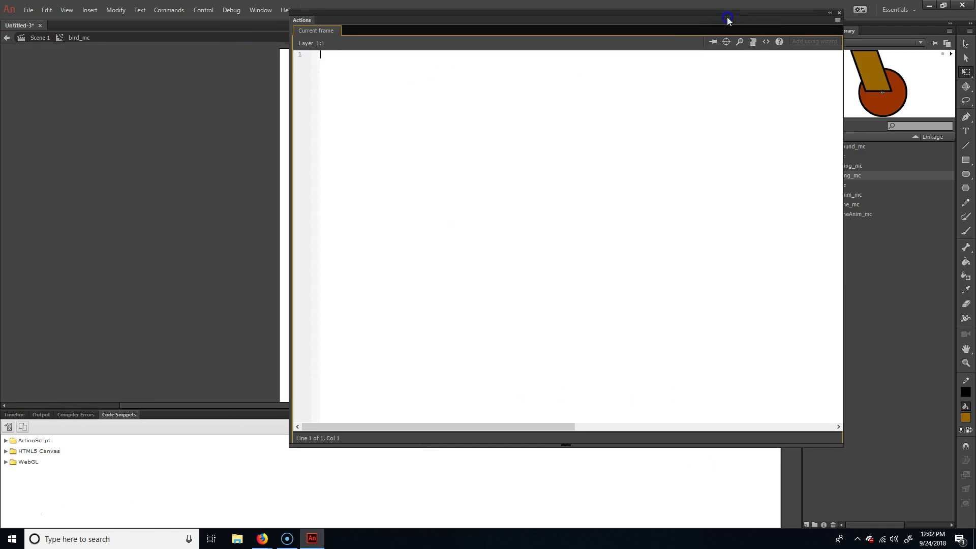
{"action": "left_click", "coordinate": [7, 442]}
{"action": "left_click", "coordinate": [15, 461]}
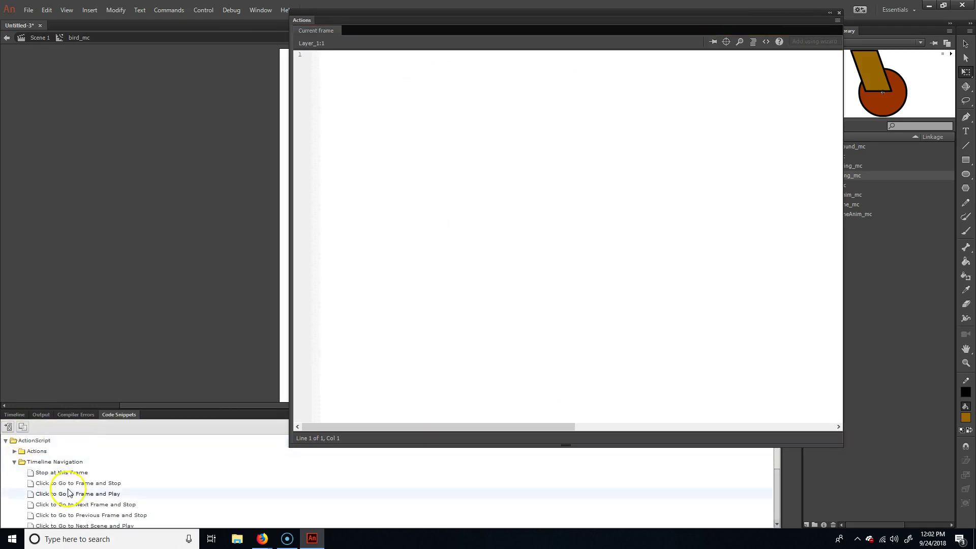
{"action": "double_click", "coordinate": [76, 472]}
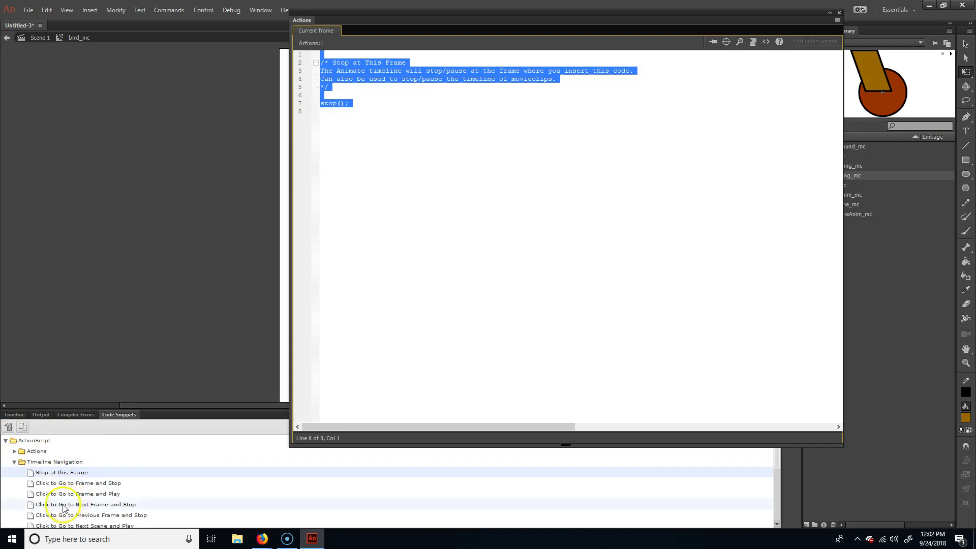
Delete the comment block and blank lines above stop(); in the frame 1 script and close the Actions editor.
{"action": "left_click_drag", "start_coordinate": [358, 96], "coordinate": [279, 43]}
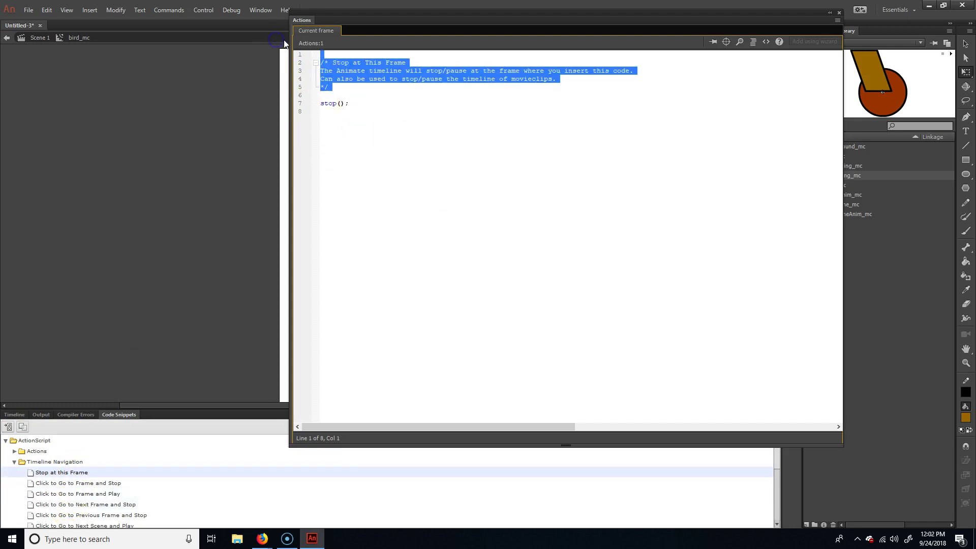
{"action": "key", "text": "Delete"}
{"action": "key", "text": "Delete"}
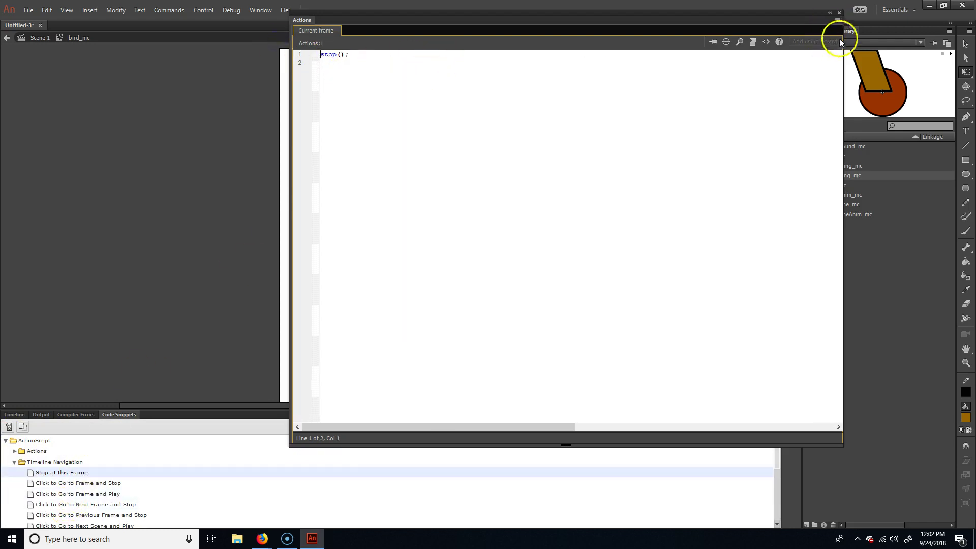
{"action": "left_click", "coordinate": [839, 13]}
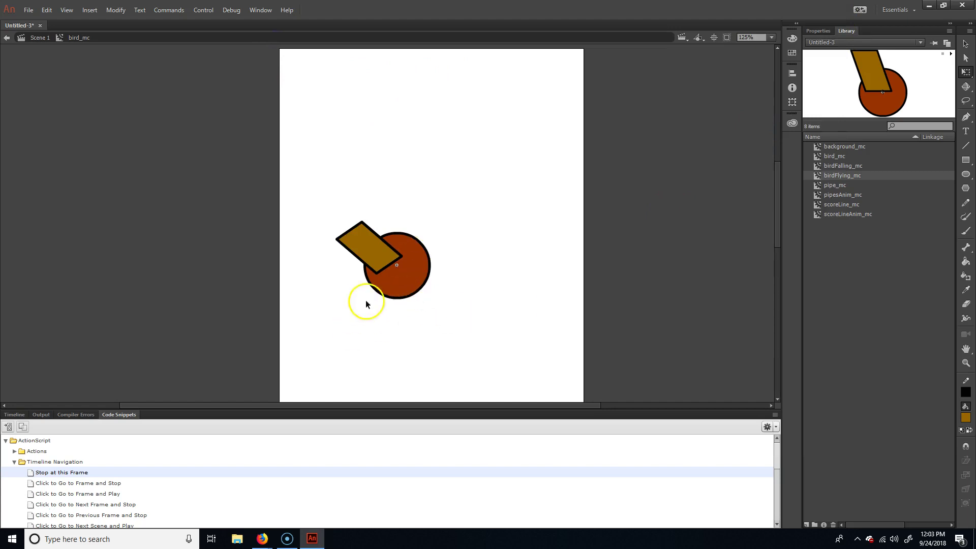
Show the Timeline, open birdFlying_mc from frame 2, scrub its wing animation back to frame 1, and return to bird_mc.
{"action": "left_click", "coordinate": [15, 415]}
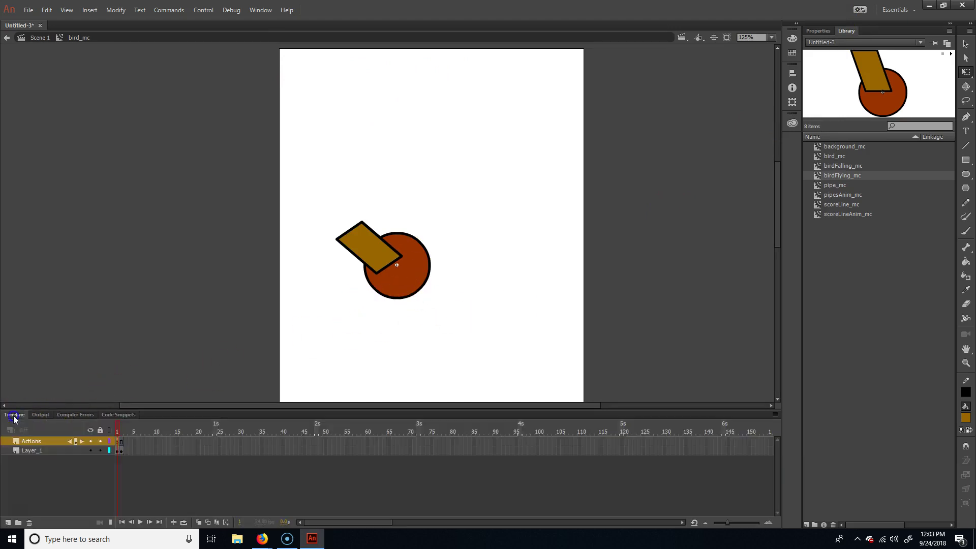
{"action": "left_click", "coordinate": [121, 451]}
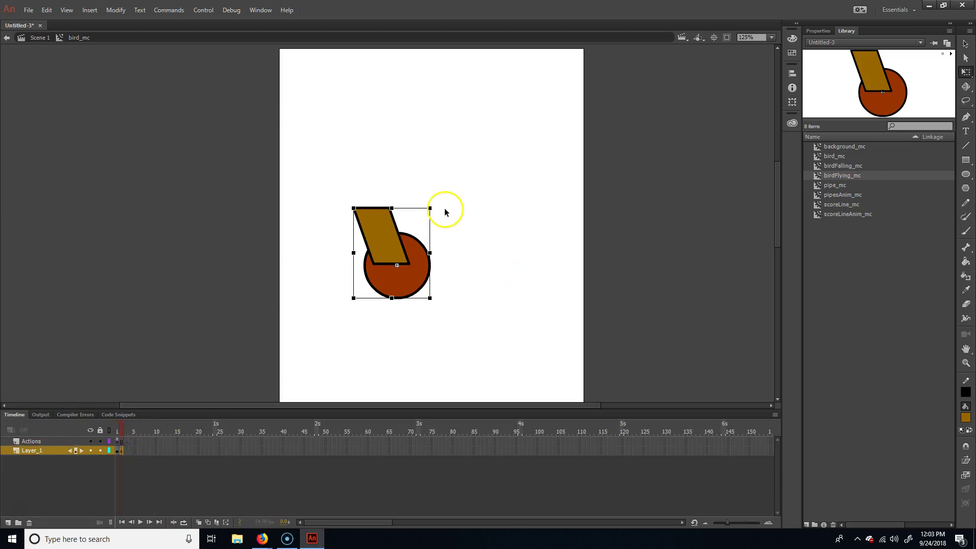
{"action": "double_click", "coordinate": [389, 258]}
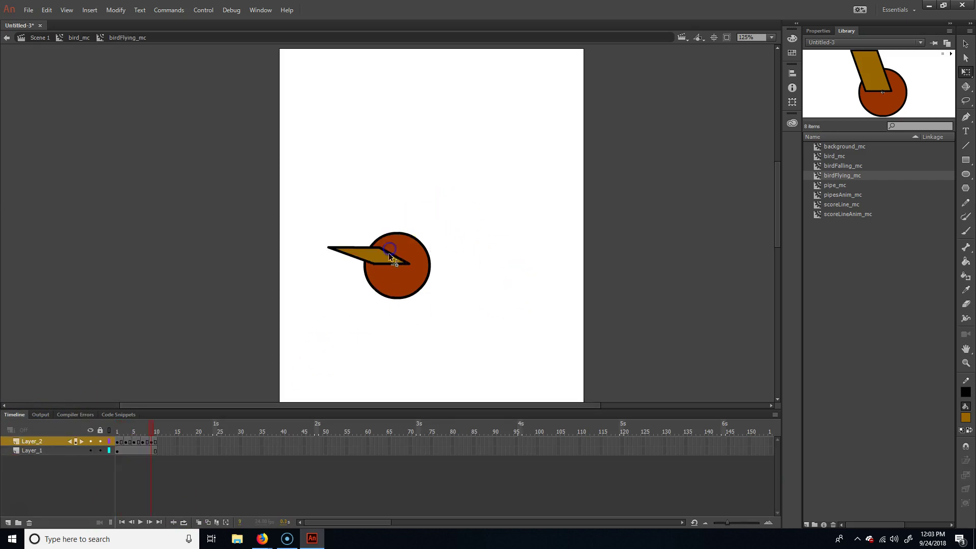
{"action": "left_click_drag", "start_coordinate": [156, 424], "coordinate": [96, 433]}
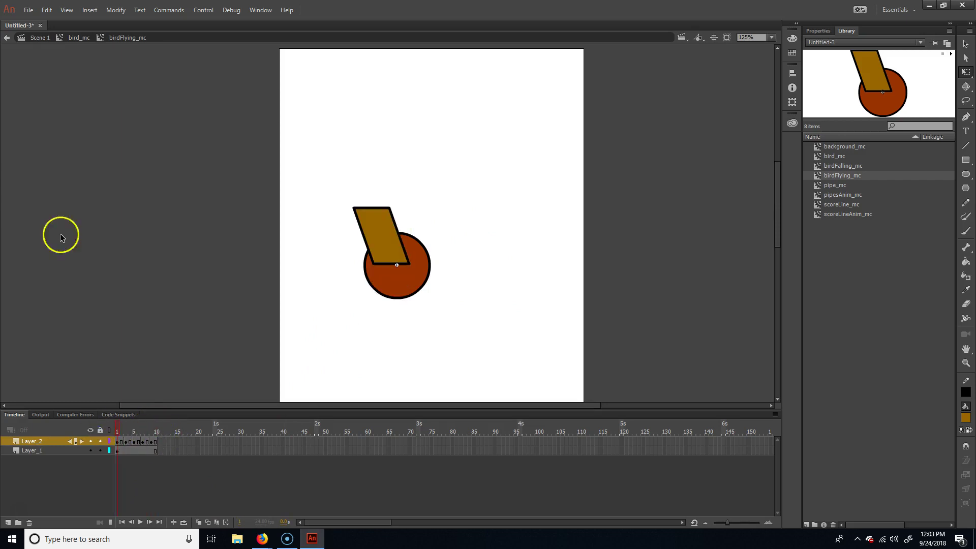
{"action": "left_click", "coordinate": [77, 38]}
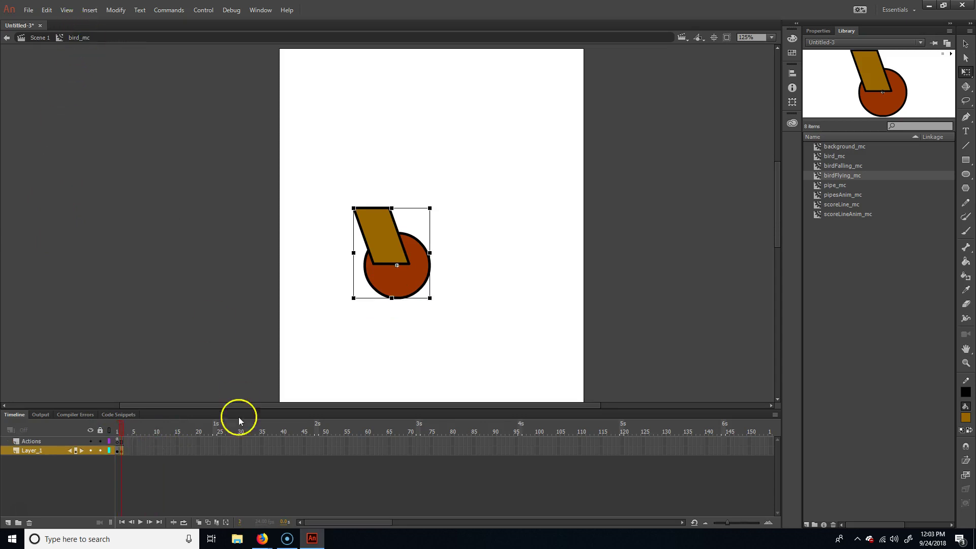
Insert frames at frame 11 on both the Actions layer and Layer_1 of bird_mc.
{"action": "left_click_drag", "start_coordinate": [124, 455], "coordinate": [160, 453]}
{"action": "left_click", "coordinate": [160, 442]}
{"action": "left_click", "coordinate": [158, 441]}
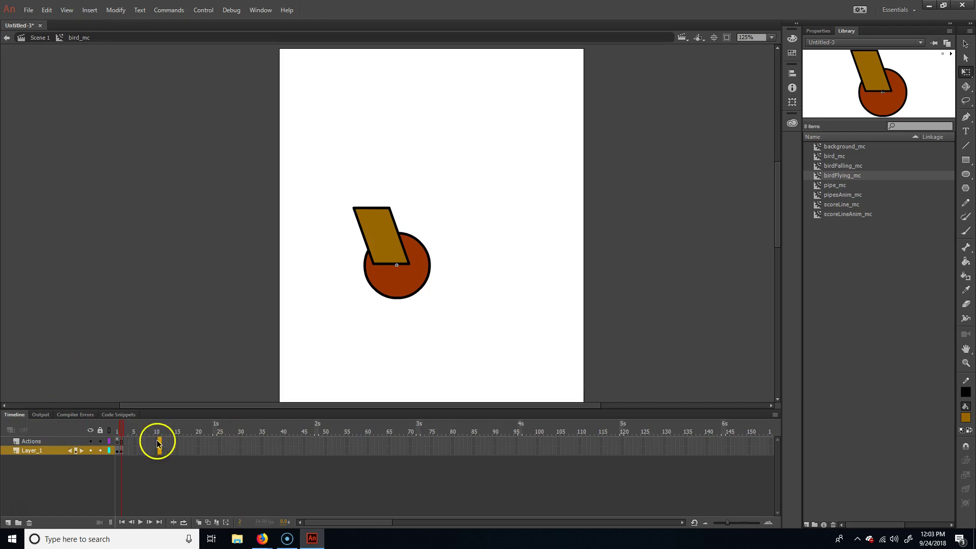
{"action": "right_click", "coordinate": [158, 448]}
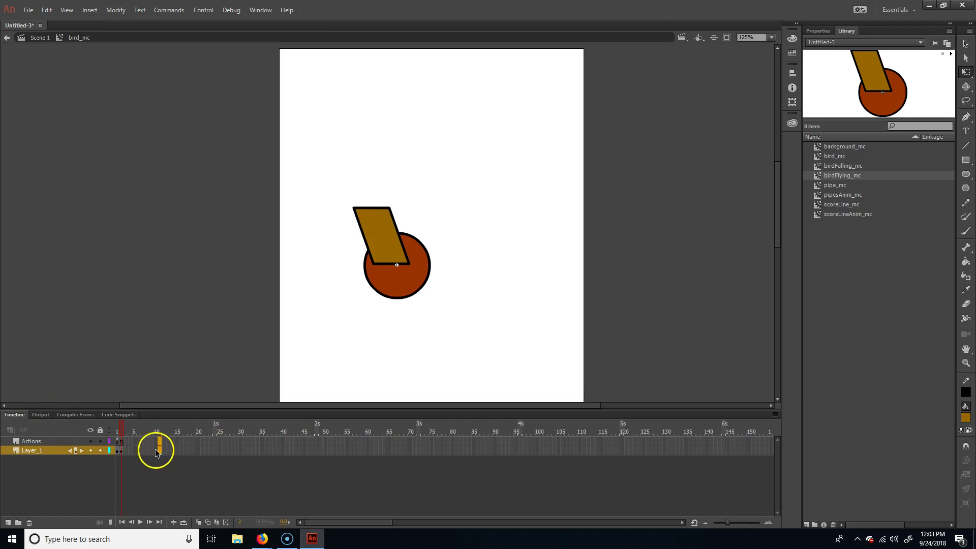
{"action": "left_click", "coordinate": [244, 207]}
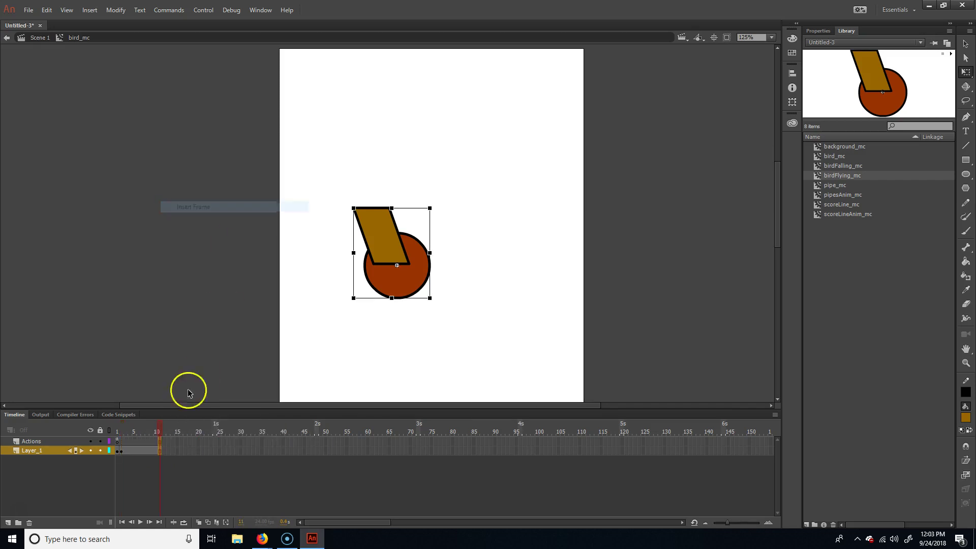
Scrub bird_mc between frames 1 and 11 to review the falling and flying clips, and return to Scene 1.
{"action": "mouse_move", "coordinate": [123, 429]}
{"action": "left_mouse_down"}
{"action": "mouse_move", "coordinate": [114, 430]}
{"action": "mouse_move", "coordinate": [124, 433]}
{"action": "left_mouse_up"}
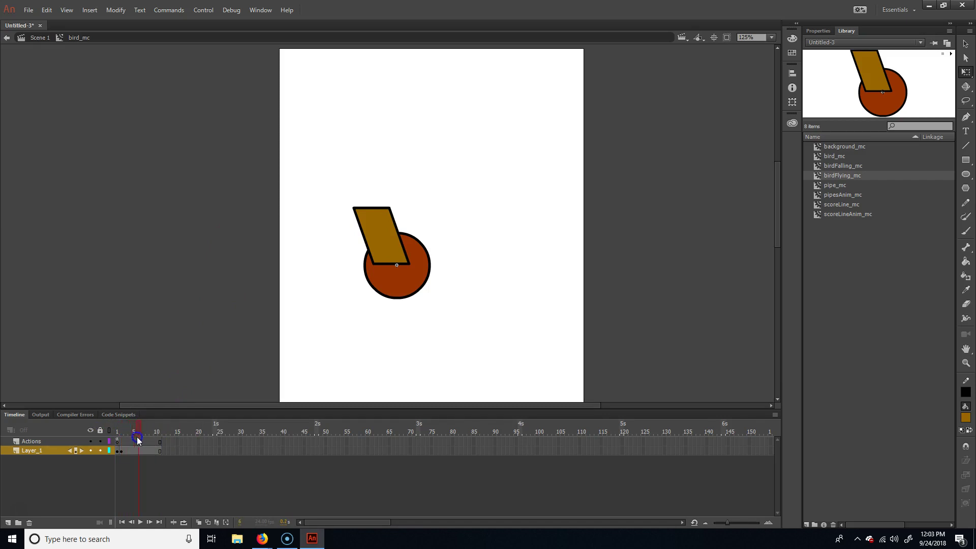
{"action": "left_click", "coordinate": [122, 452]}
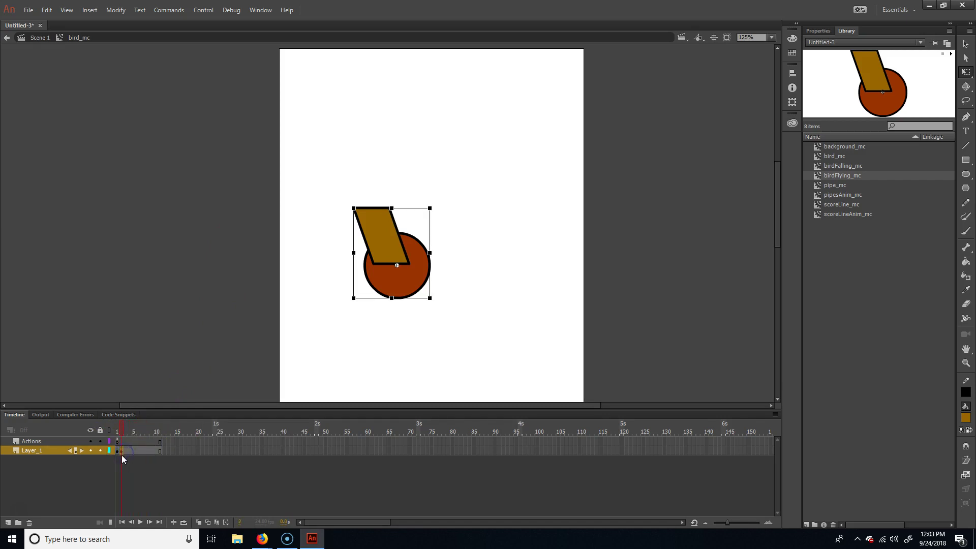
{"action": "left_click_drag", "start_coordinate": [124, 432], "coordinate": [164, 437]}
{"action": "left_click", "coordinate": [118, 430]}
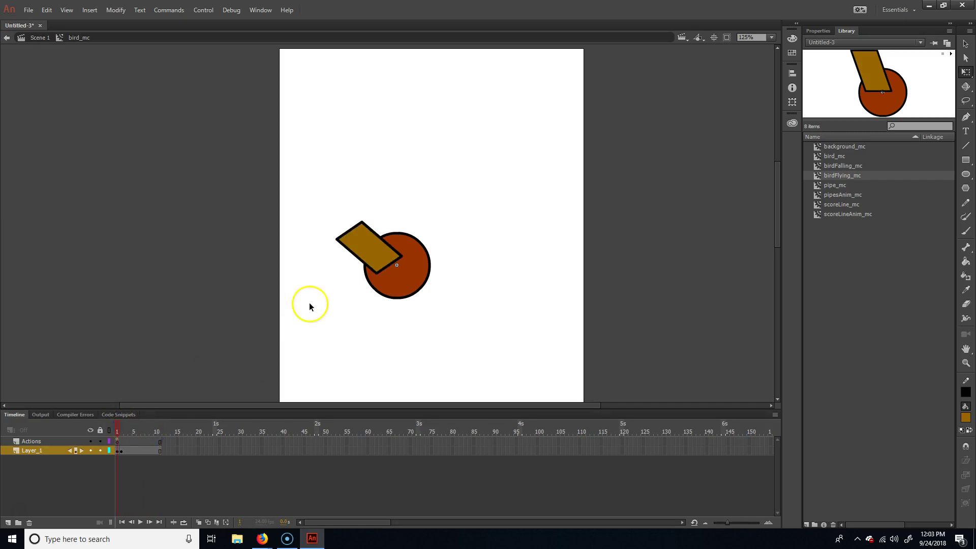
{"action": "left_click_drag", "start_coordinate": [117, 428], "coordinate": [163, 437]}
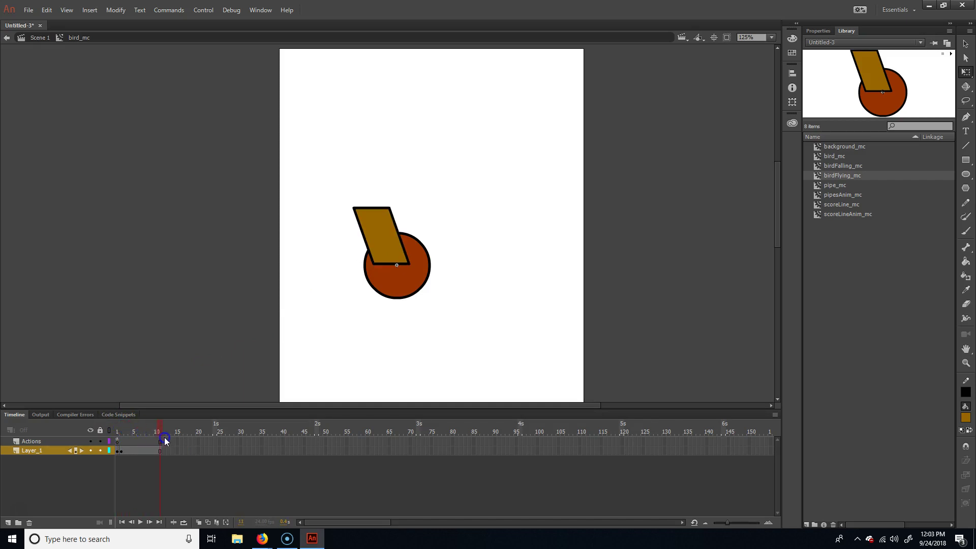
{"action": "left_click", "coordinate": [117, 429]}
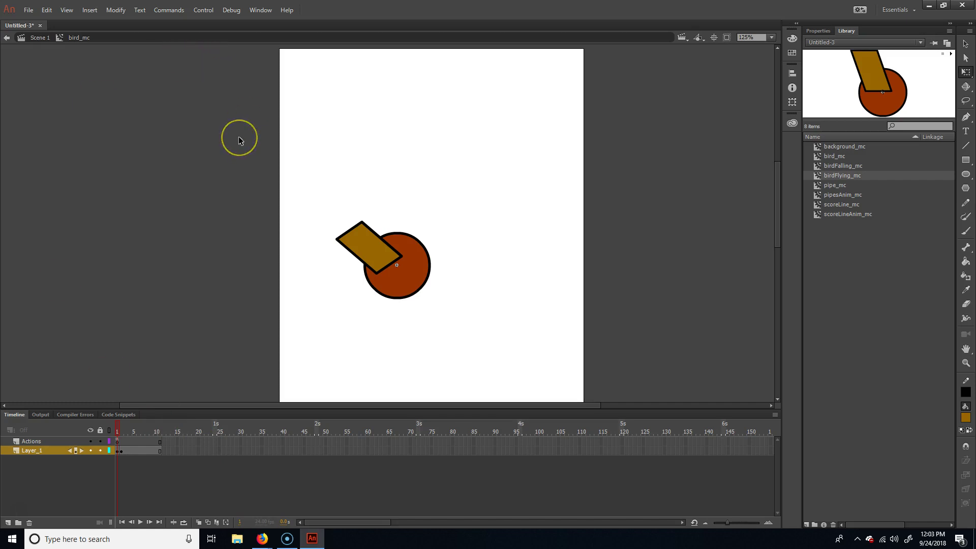
{"action": "left_click", "coordinate": [40, 38]}
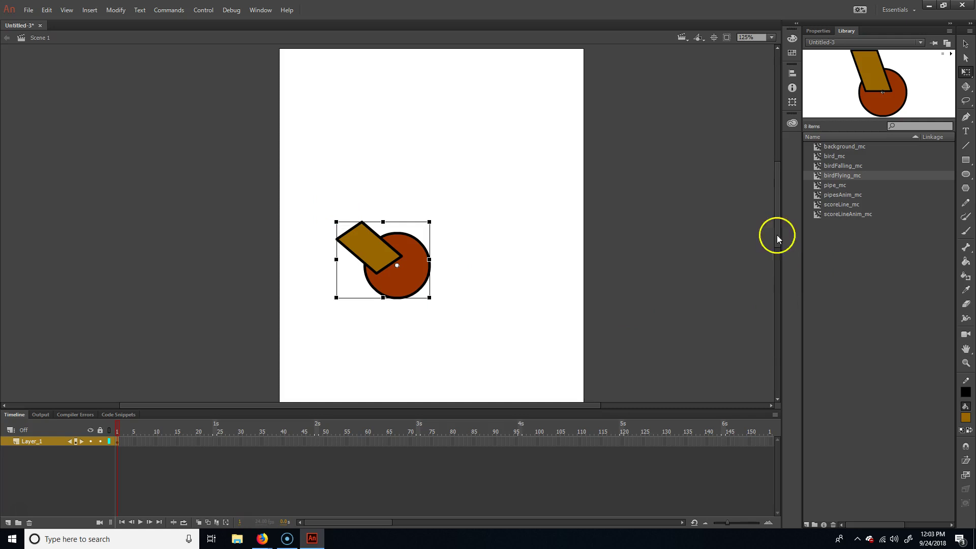